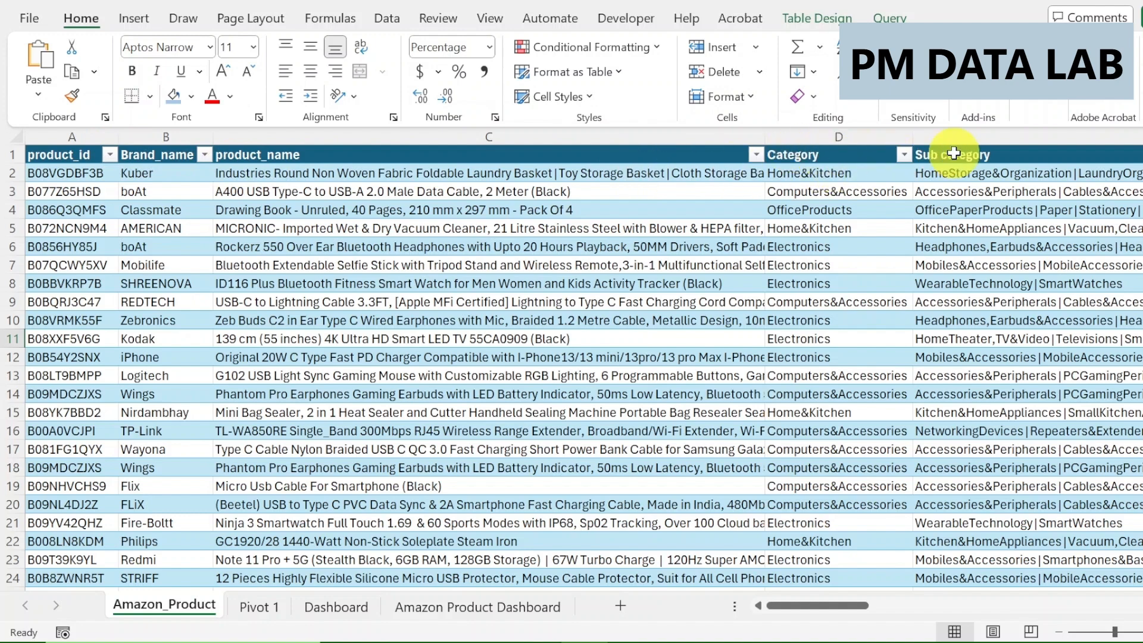
Review the Amazon_Product table's columns from product_id across to About_product.
drag(789, 605, 875, 598)
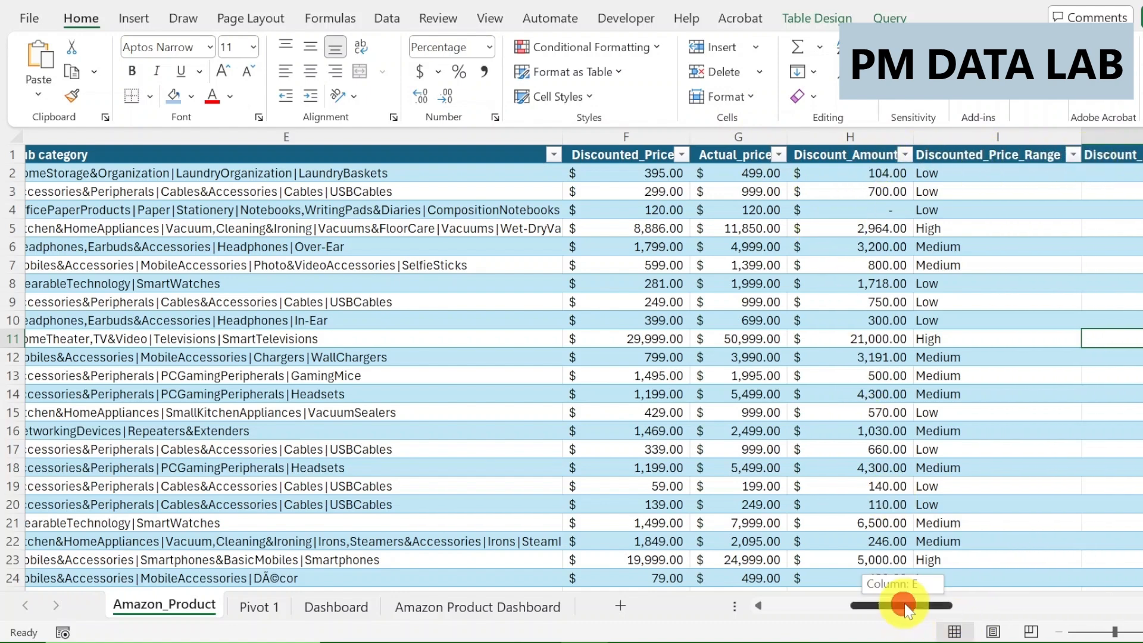
drag(905, 606, 954, 605)
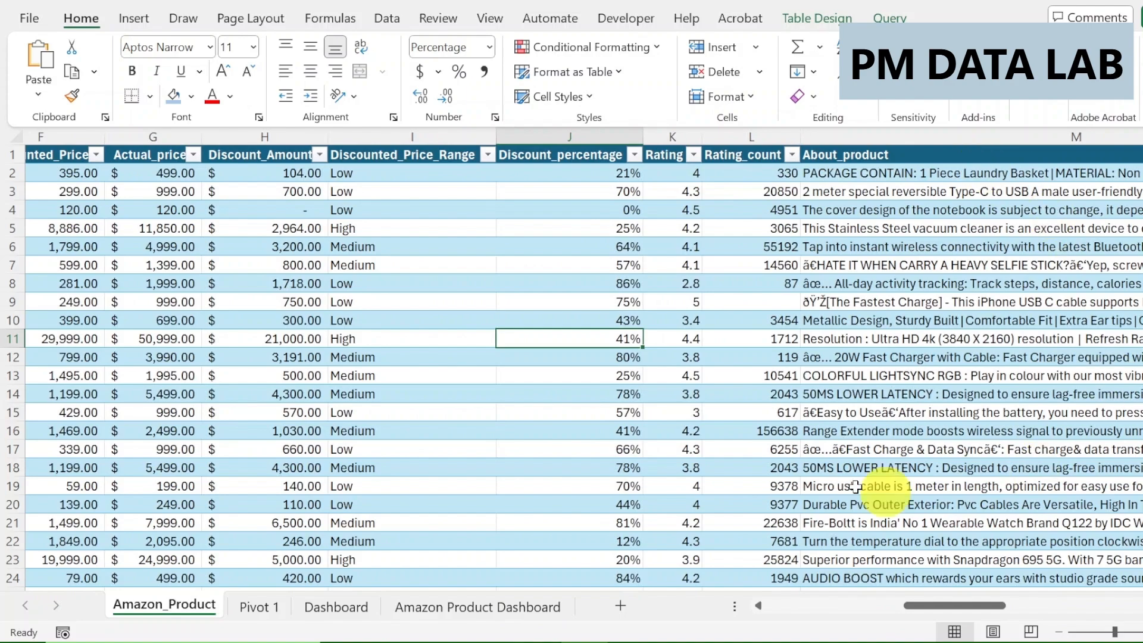
drag(931, 605, 619, 589)
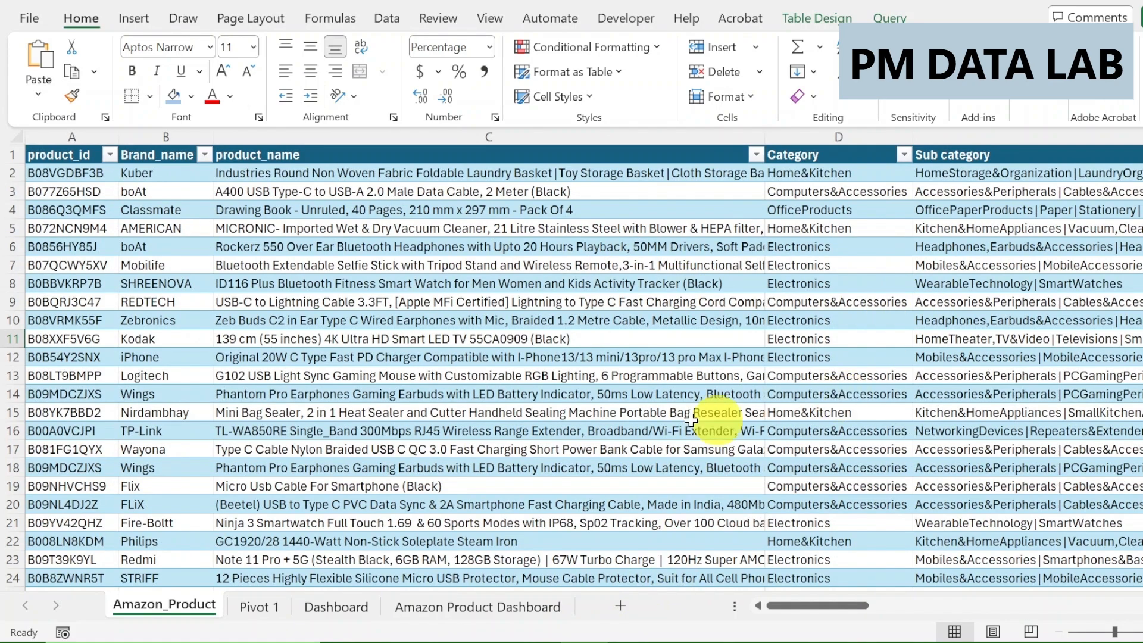
Switch to the browser's YouTube channel page and preview the Power Query video.
key(alt+Tab)
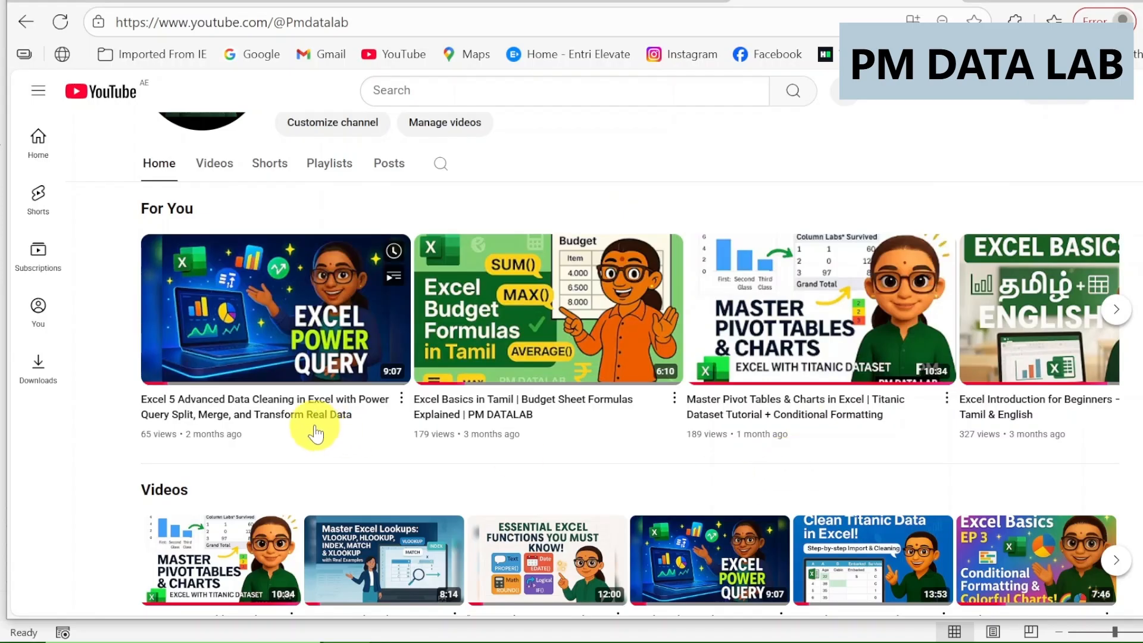
mouse_move(303, 366)
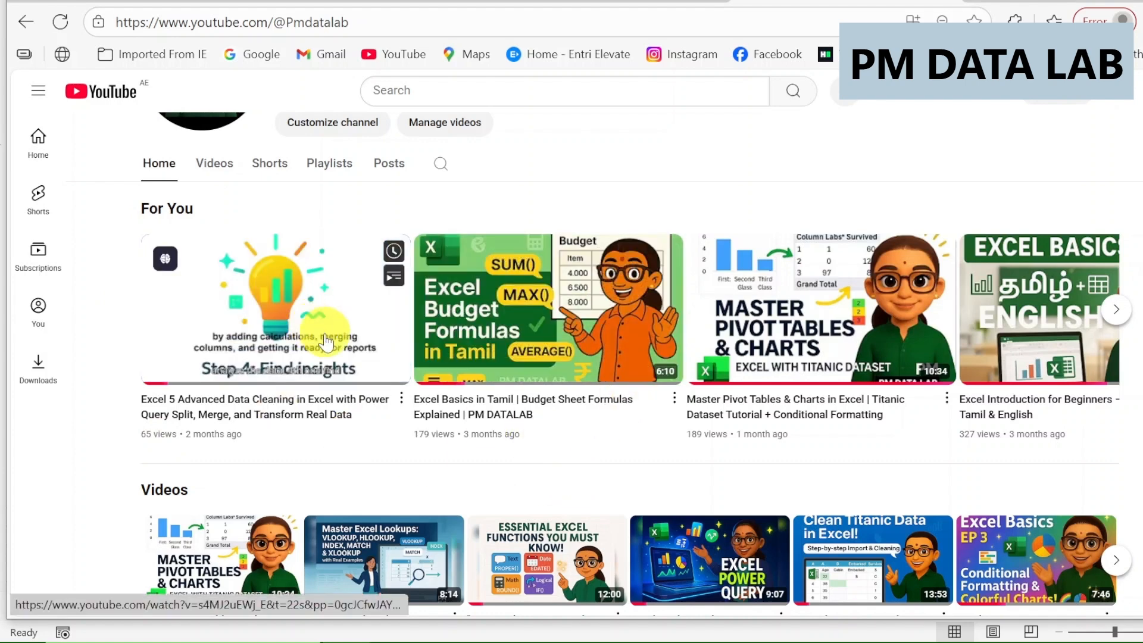
mouse_move(779, 349)
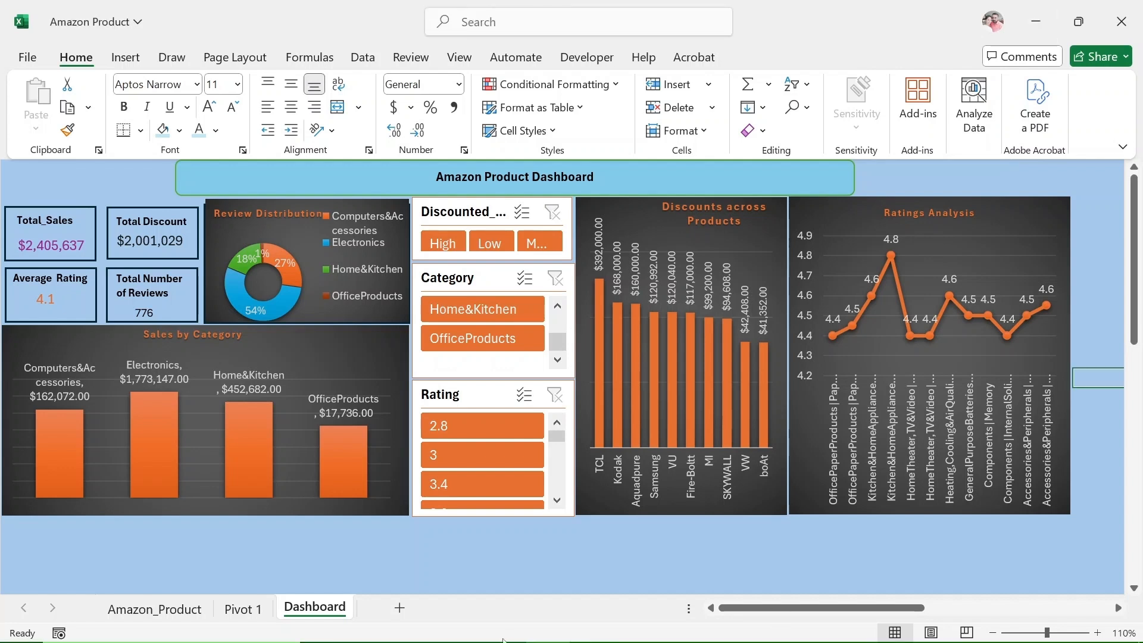
Add a new worksheet to the Amazon Product workbook and name it "Amazon Product Dashboard".
click(399, 608)
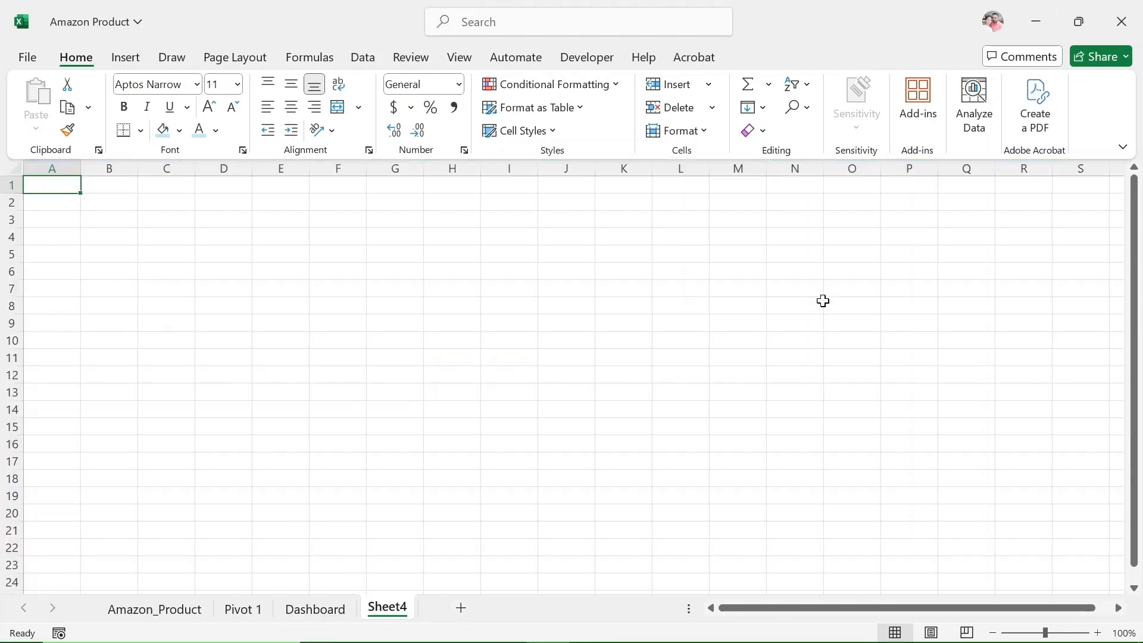
right_click(387, 610)
click(438, 380)
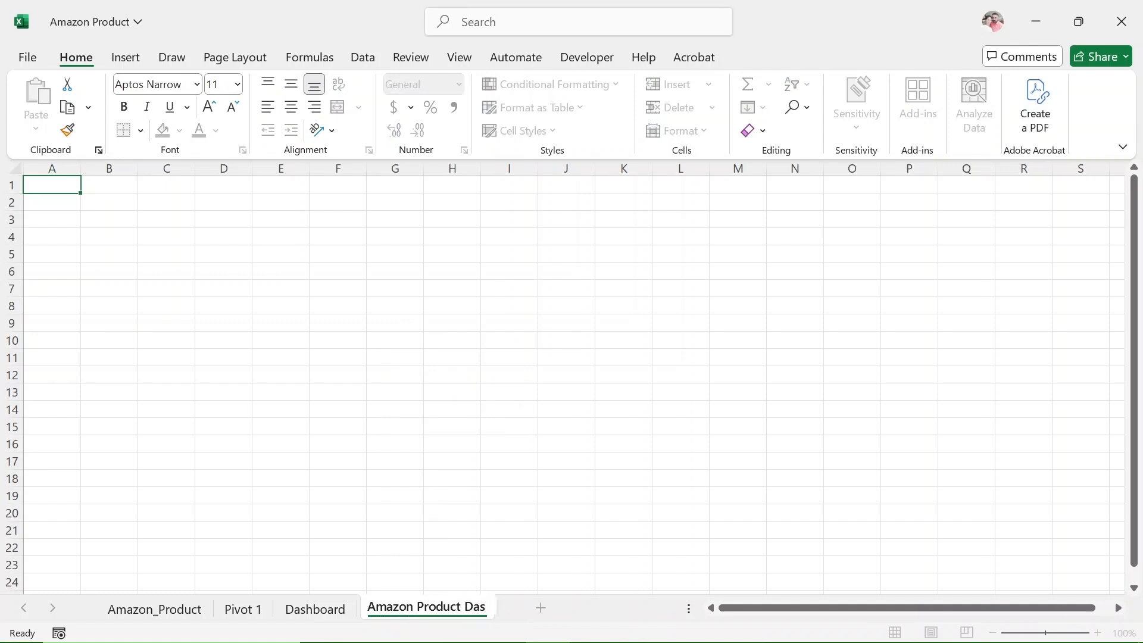
text(Amazon Product Dashboard)
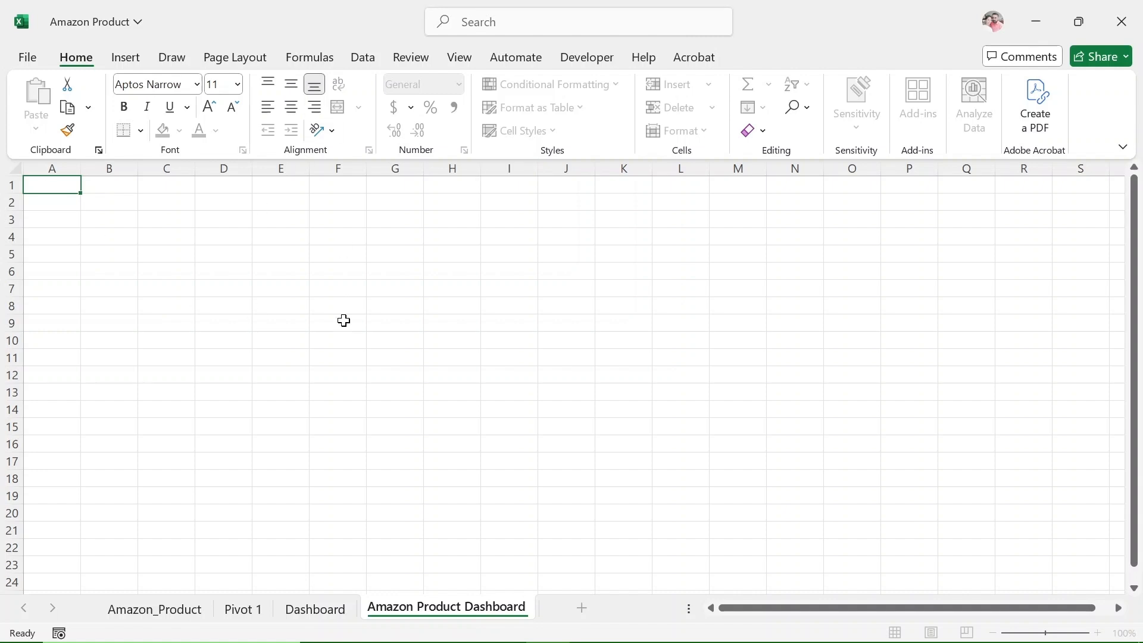
click(342, 319)
Fill all cells of the new dashboard sheet with light blue.
click(17, 170)
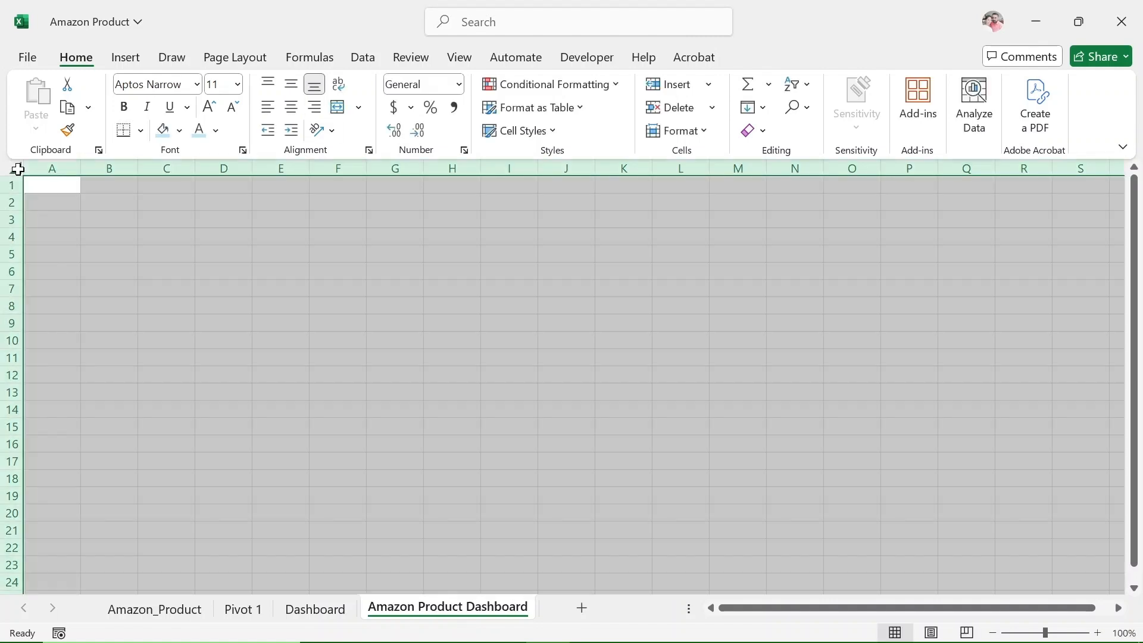
click(169, 134)
click(508, 288)
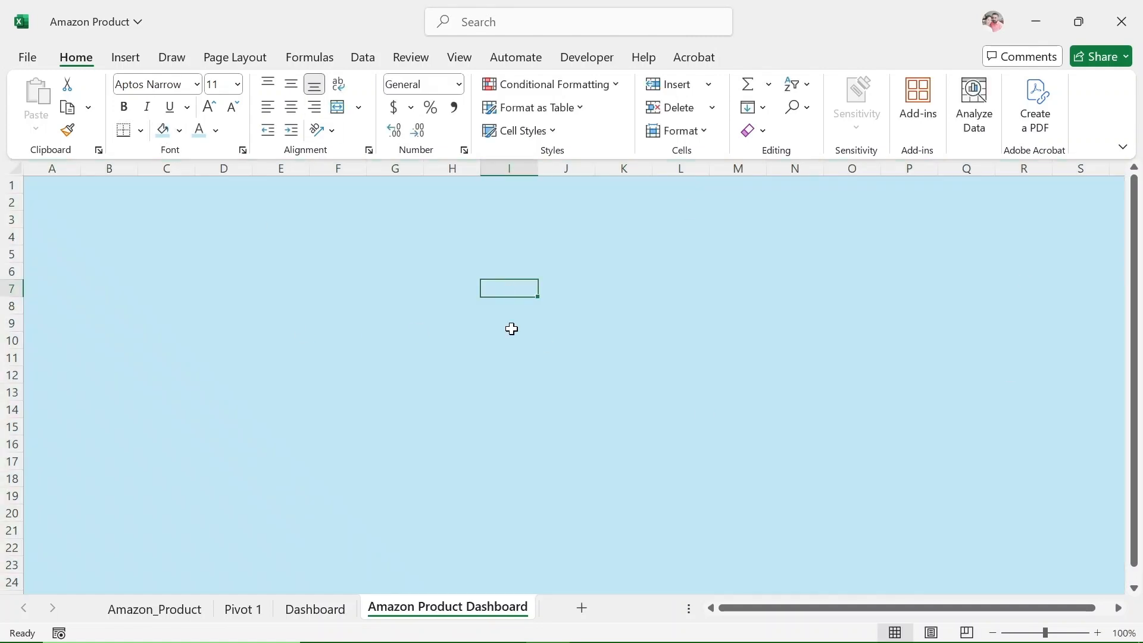
Draw a rectangle about 6.01" by 0.54" over columns F to N near the sheet's top and add the text "Amazon Product Dashboard".
click(125, 59)
click(267, 104)
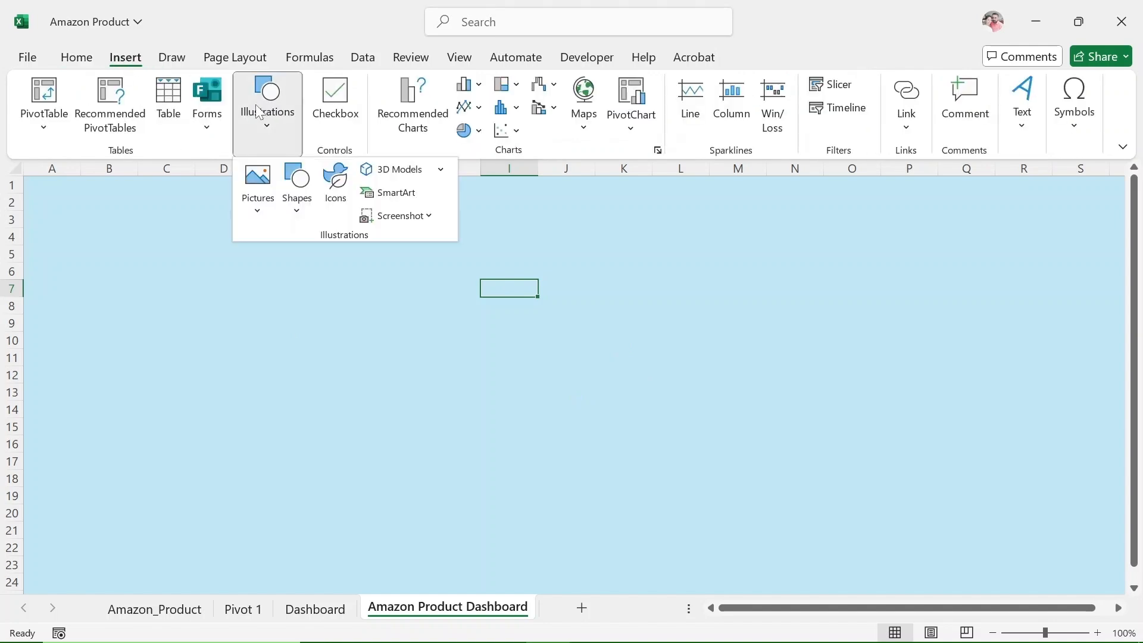
click(297, 190)
click(355, 264)
drag(318, 187, 833, 234)
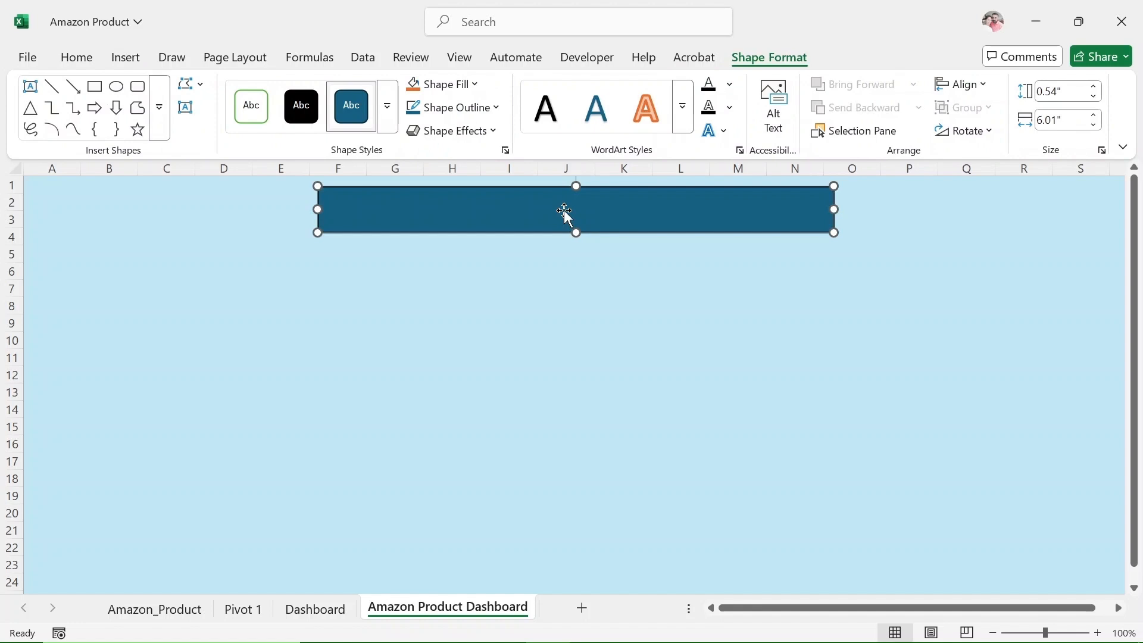
right_click(568, 217)
click(637, 314)
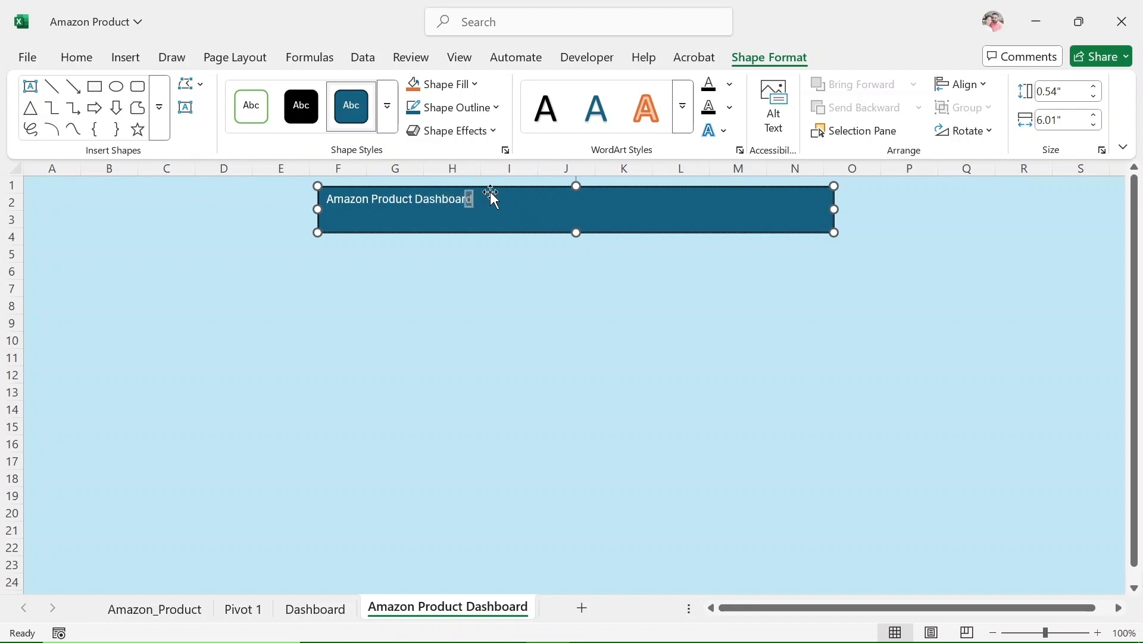
Format the banner's title text as bold, size 16, centered horizontally and vertically in the rectangle.
key(shift+Left)
key(shift+Left)
key(shift+Left)
key(shift+Left)
key(shift+Left)
key(shift+Left)
key(shift+Left)
key(shift+Left)
key(shift+Left)
key(shift+Left)
key(shift+Left)
key(shift+Left)
key(shift+Left)
key(shift+Left)
key(shift+Left)
key(shift+Left)
key(shift+Left)
key(shift+Left)
key(shift+Left)
key(shift+Left)
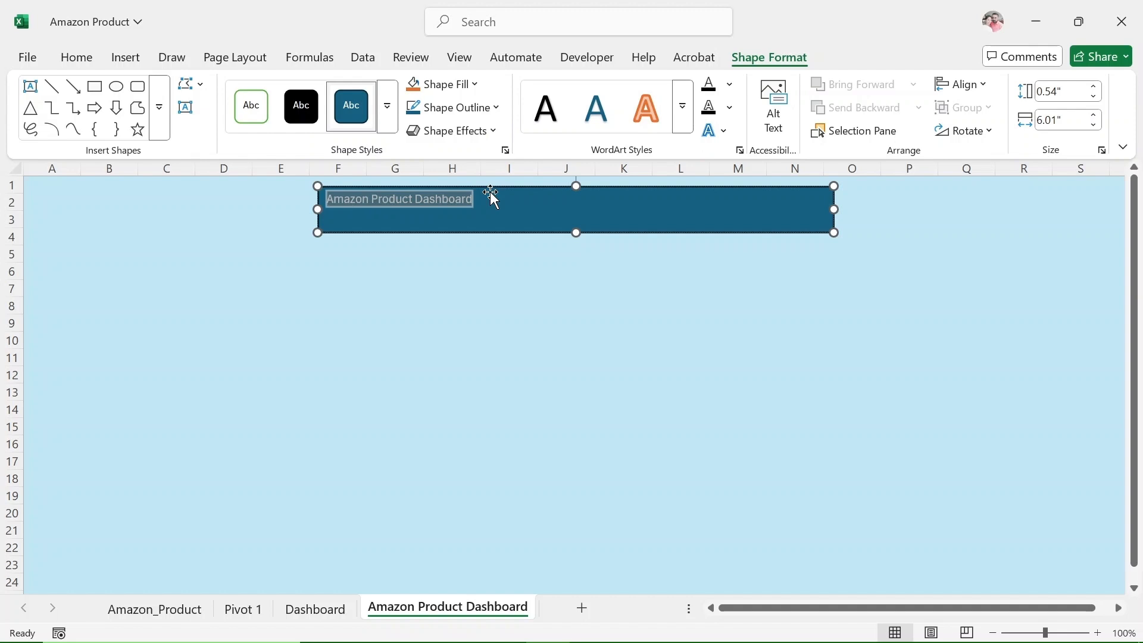
click(76, 57)
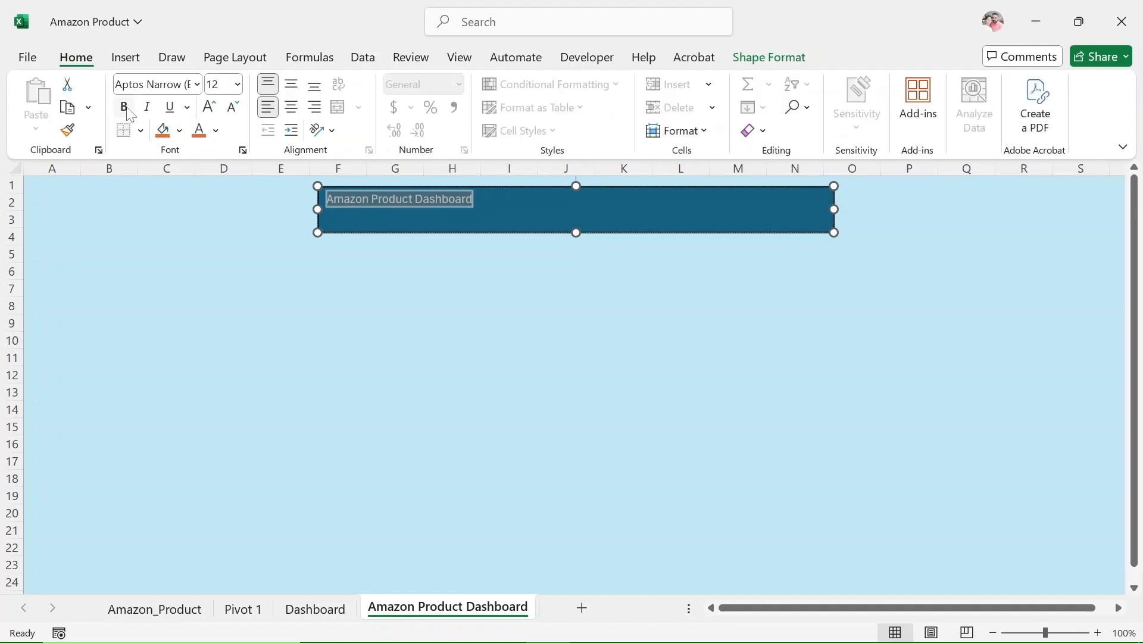
click(123, 106)
click(237, 84)
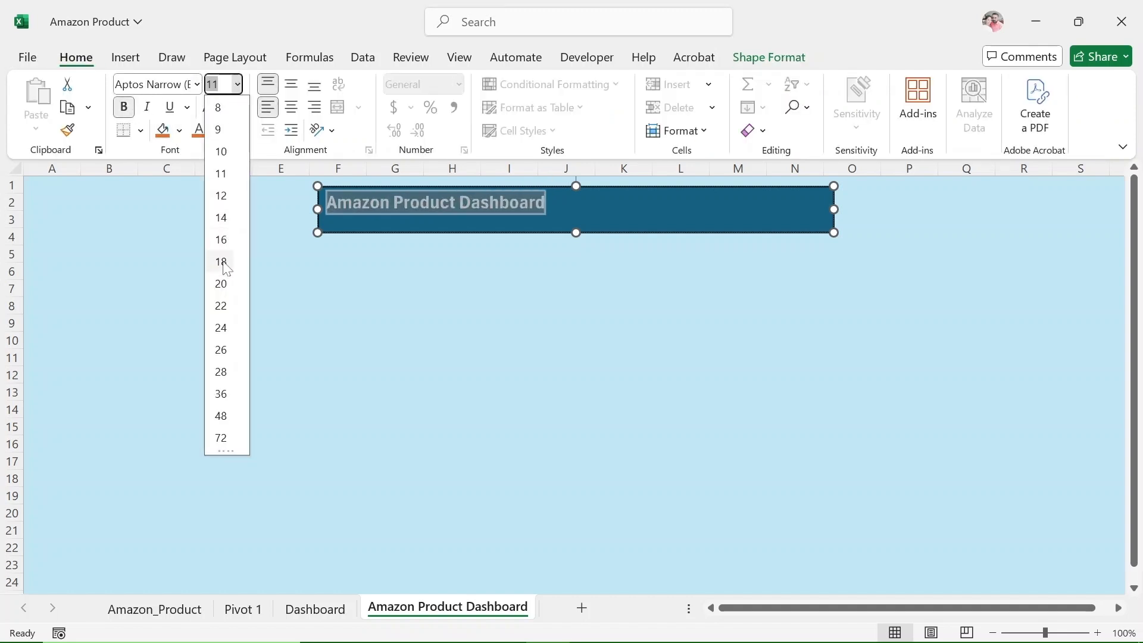
click(221, 240)
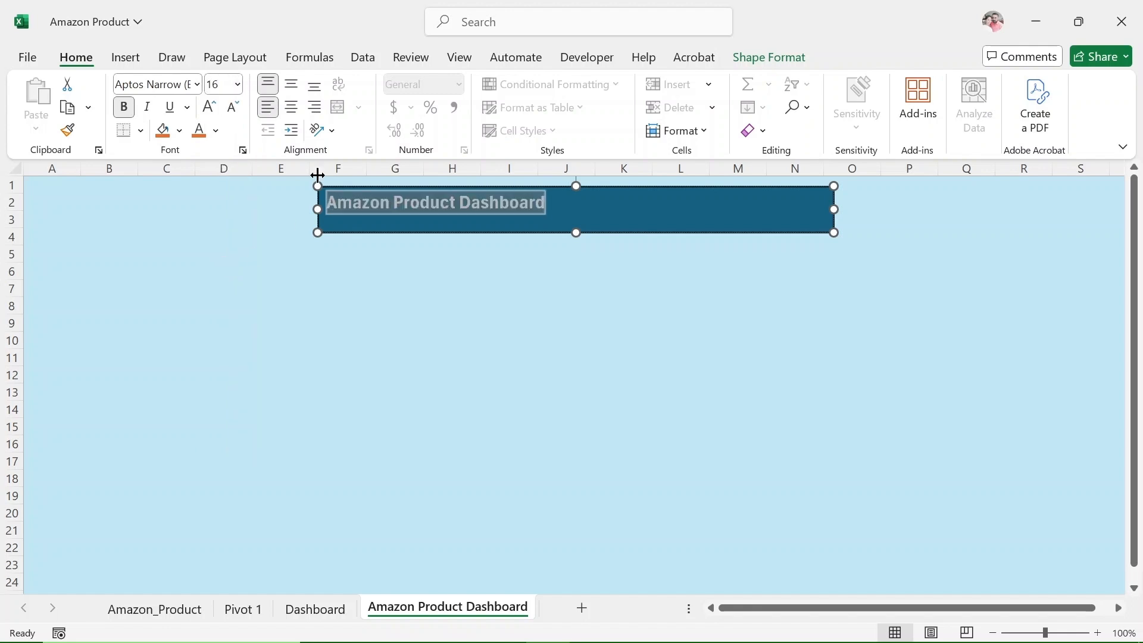
click(291, 110)
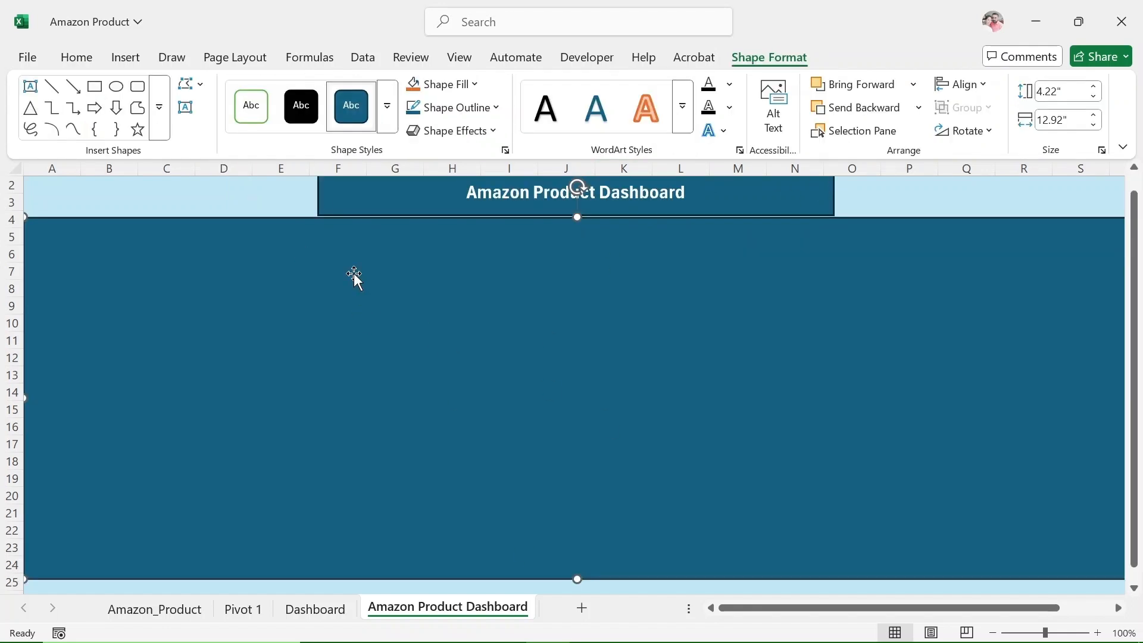
Fill the large rectangle below the title banner with medium gray from the standard colors.
click(76, 57)
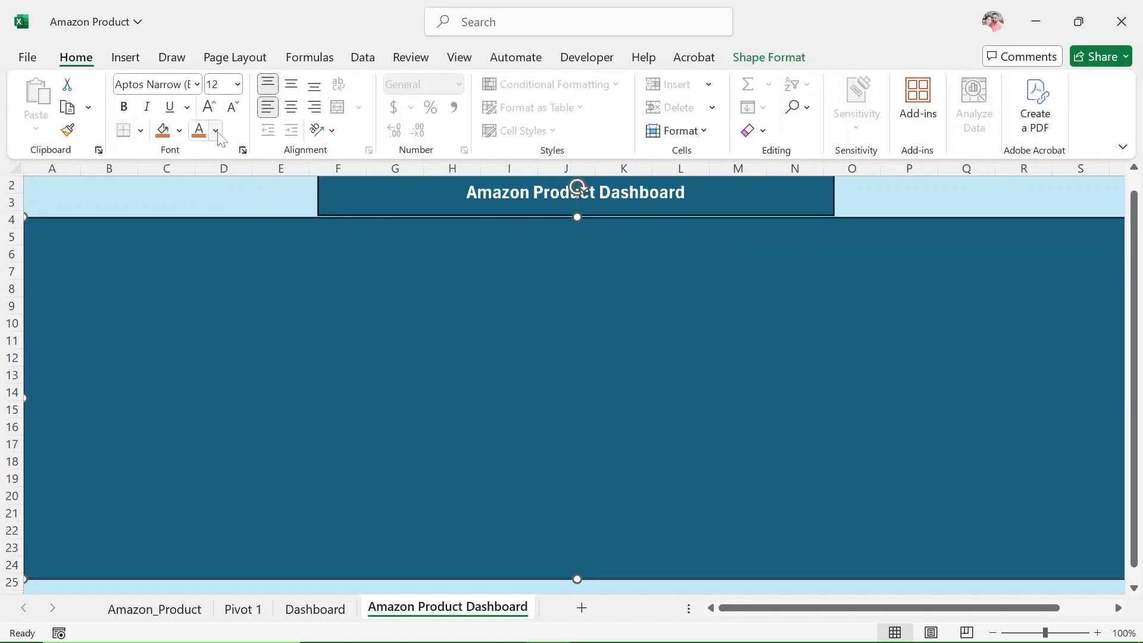
click(180, 130)
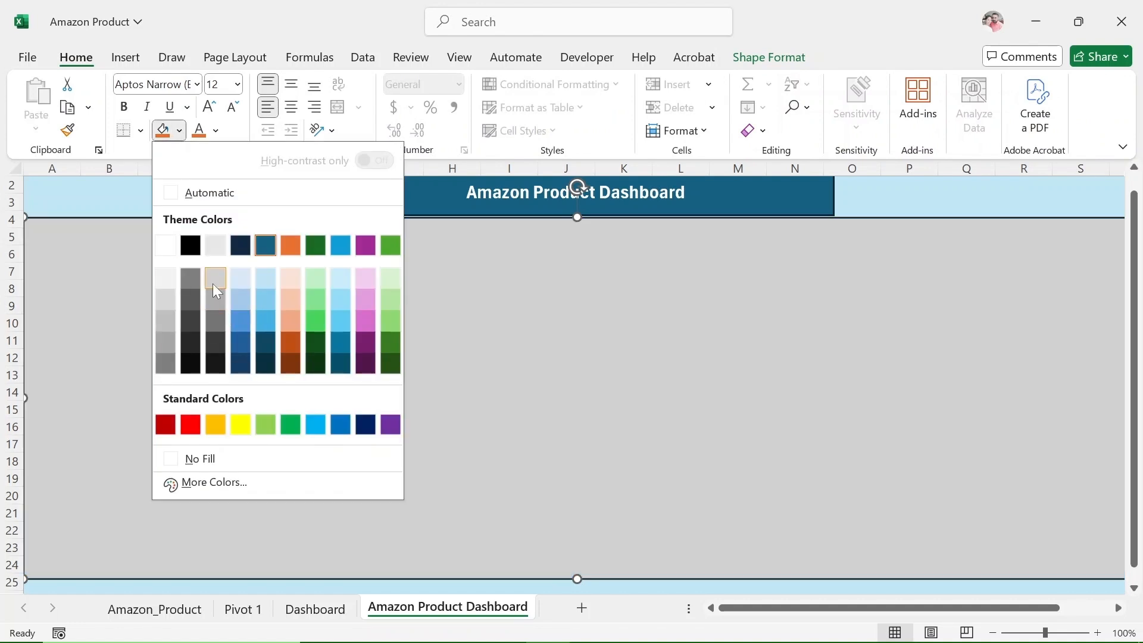
click(214, 482)
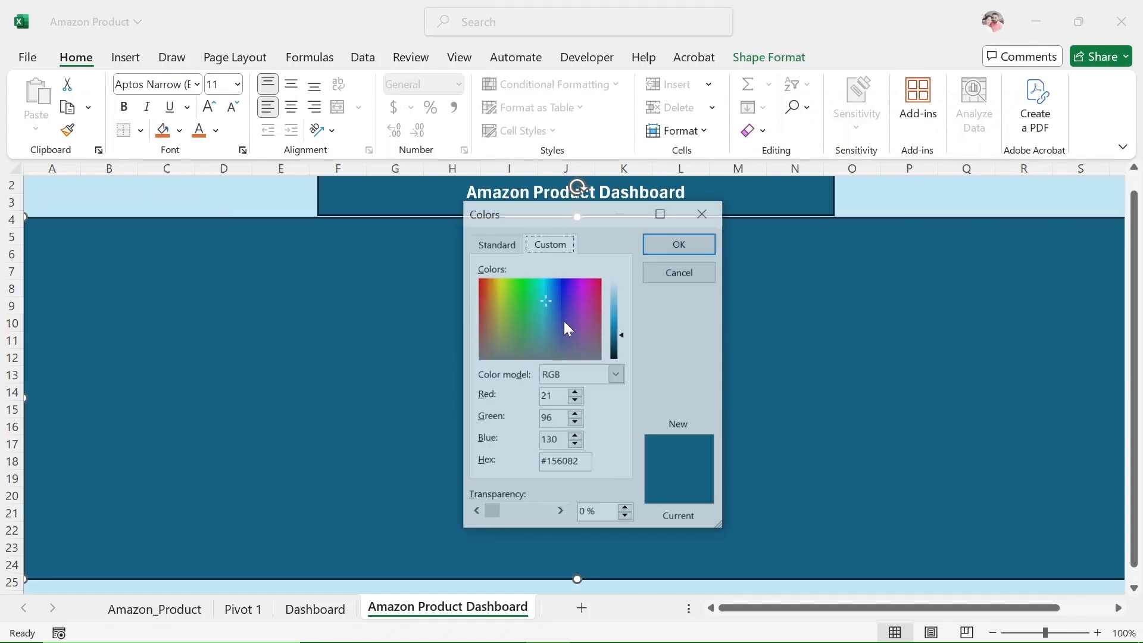
drag(567, 337, 608, 351)
drag(554, 316, 530, 327)
click(496, 243)
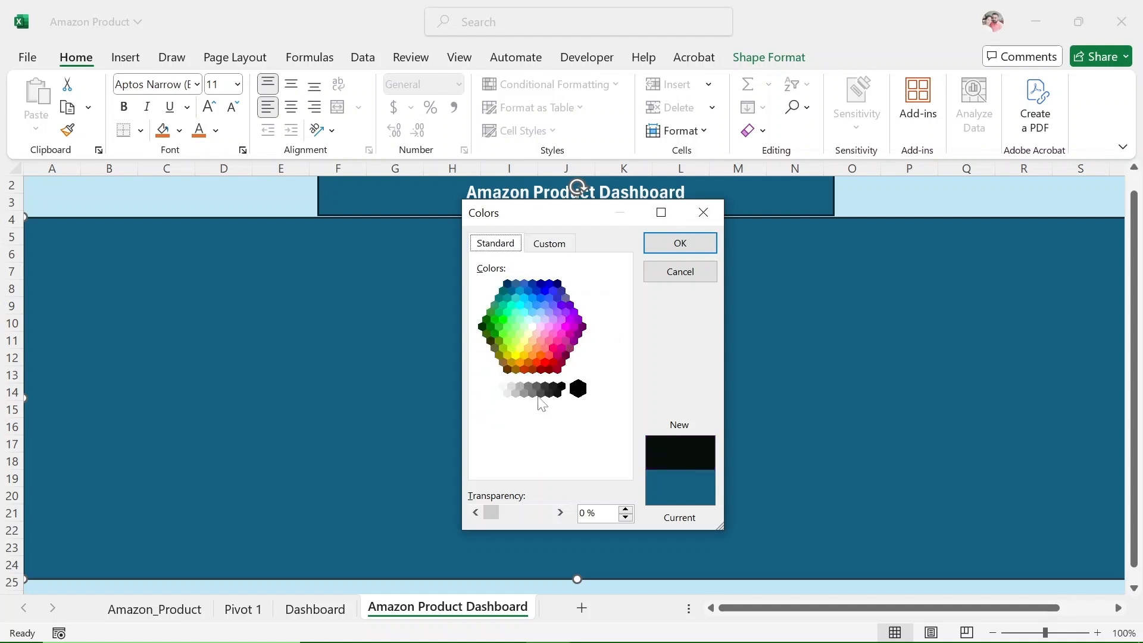
click(538, 392)
click(680, 243)
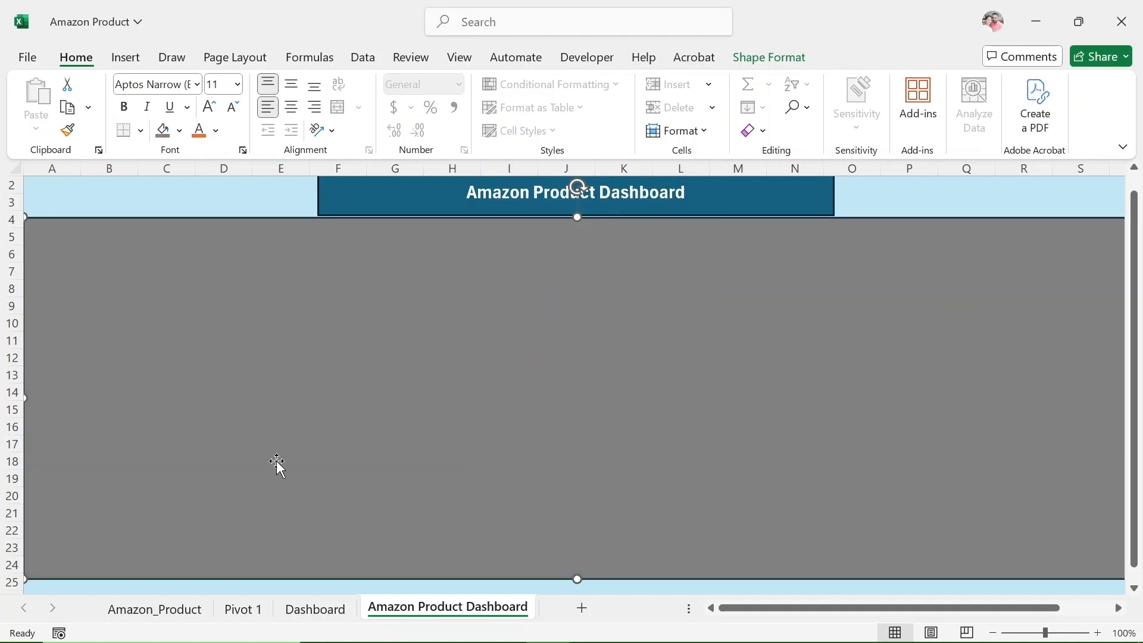
key(Escape)
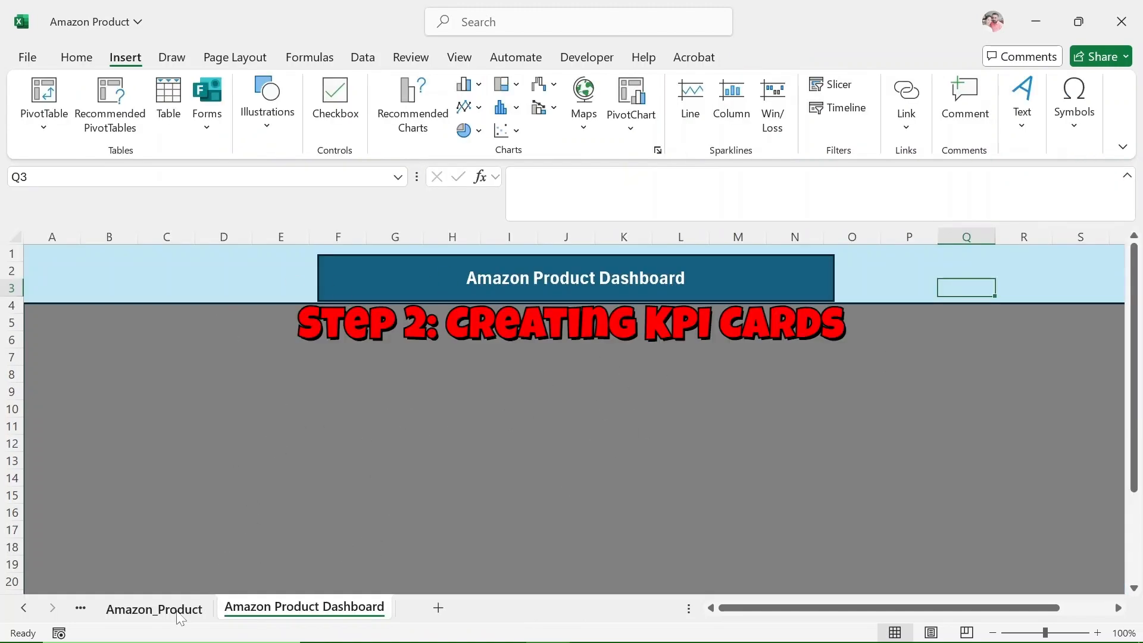
Create a PivotTable from the Product table on a new worksheet and rename that sheet "Pivot table".
click(178, 615)
click(51, 92)
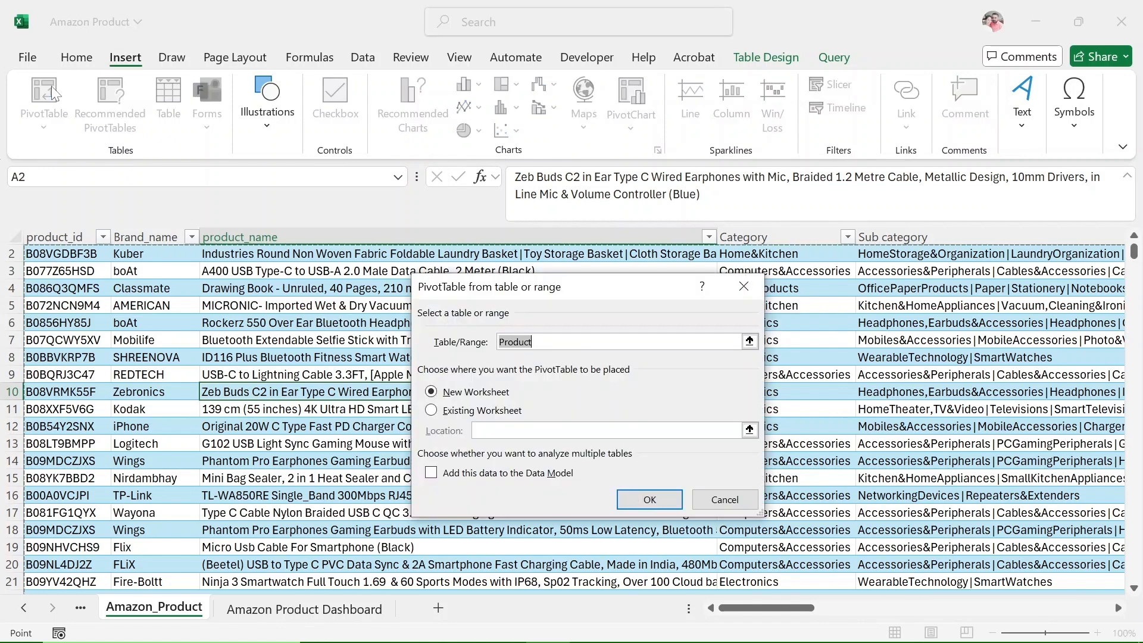
click(649, 499)
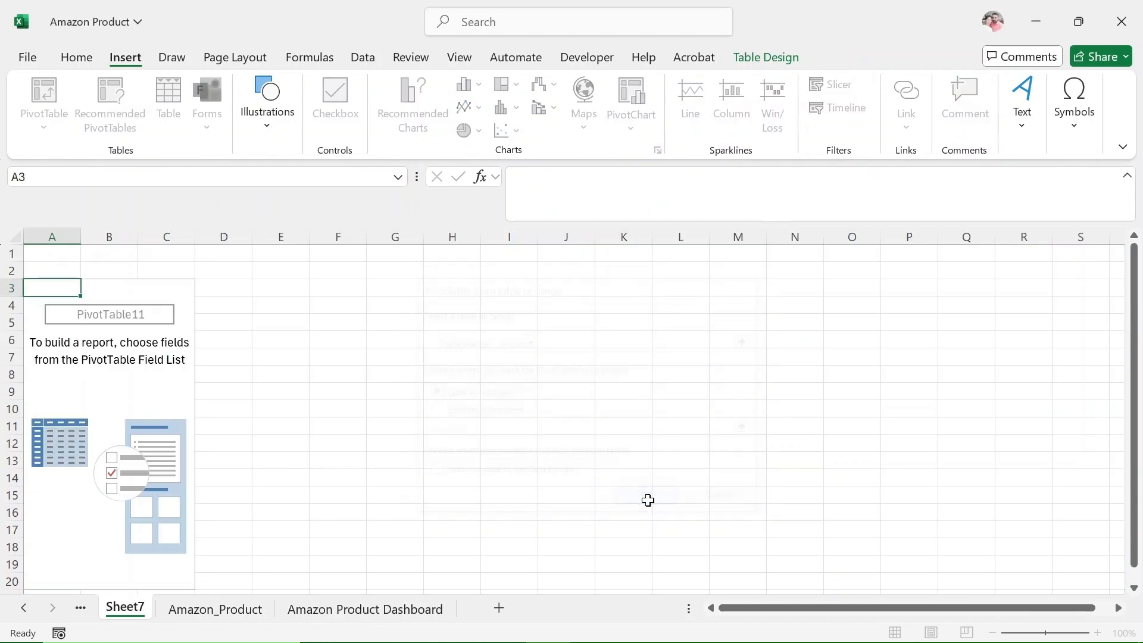
double_click(136, 609)
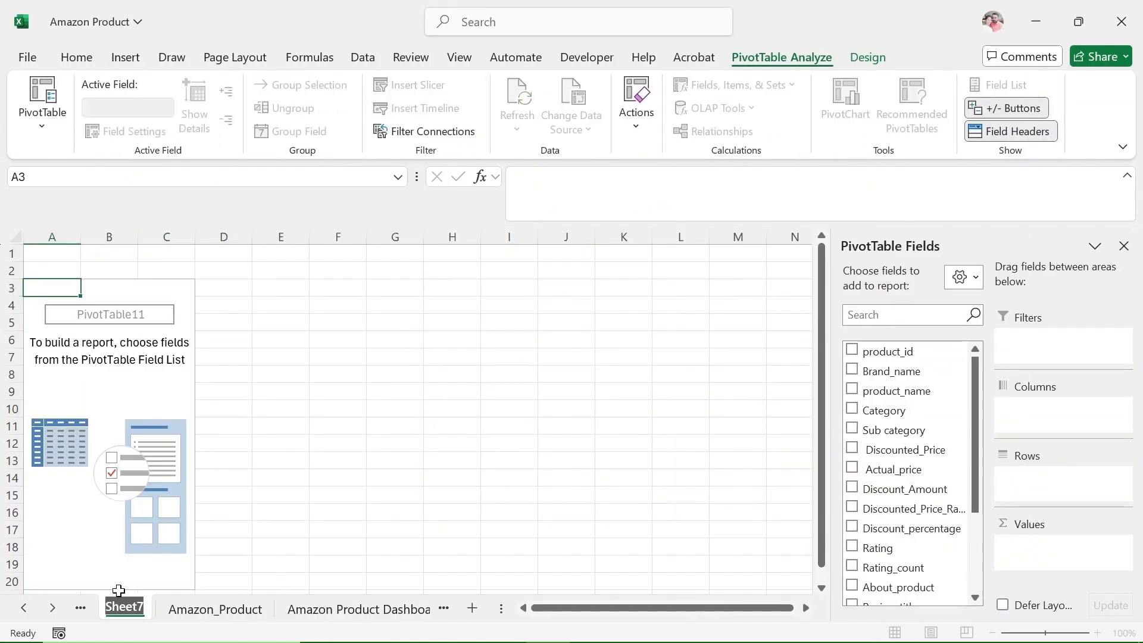
text(Pivot table)
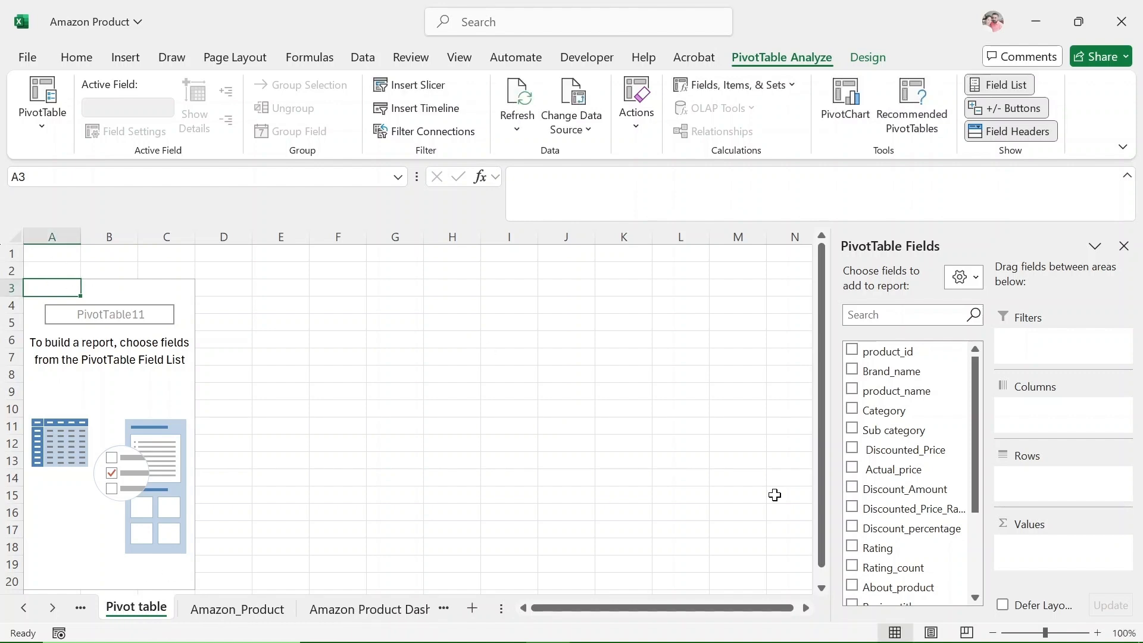
Add Discounted_Price to the PivotTable as a sum and apply the light orange PivotTable style.
click(852, 449)
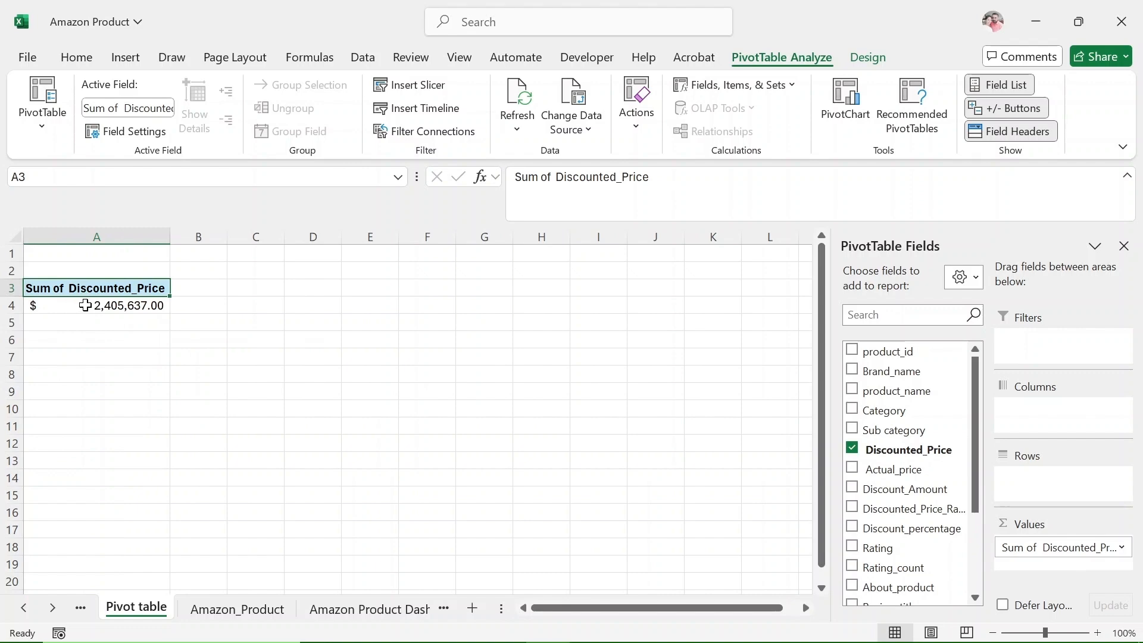
click(85, 305)
drag(78, 287, 75, 304)
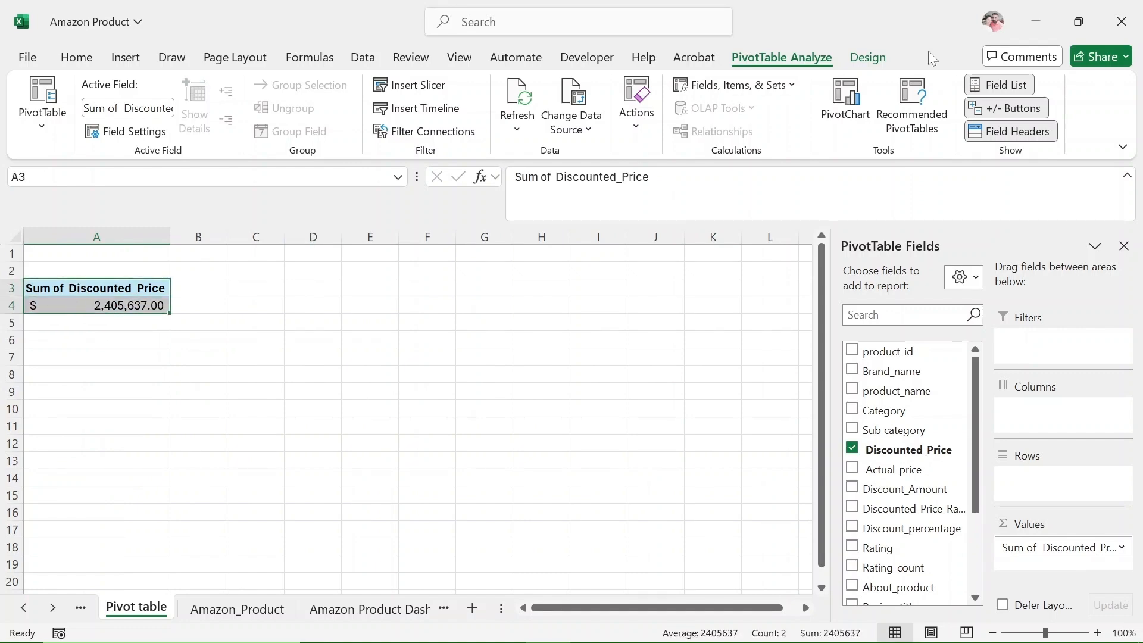
click(868, 57)
click(667, 119)
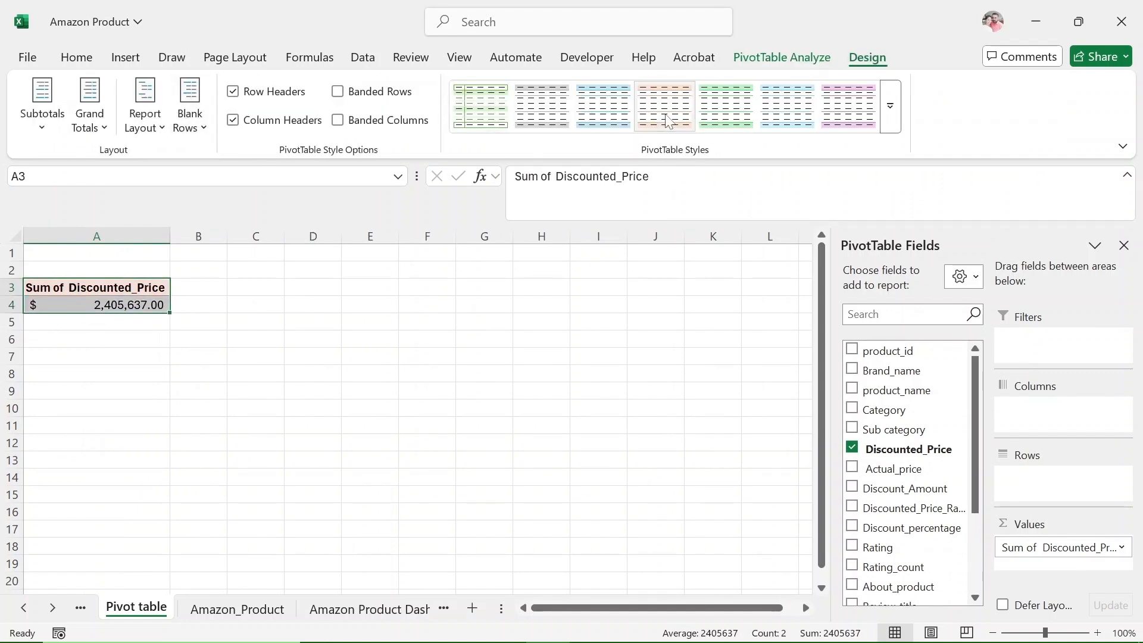
click(110, 322)
click(108, 290)
On the Amazon Product Dashboard sheet, draw a small card rectangle over A5:B7 and place a "Total Sales" text box inside it.
click(368, 614)
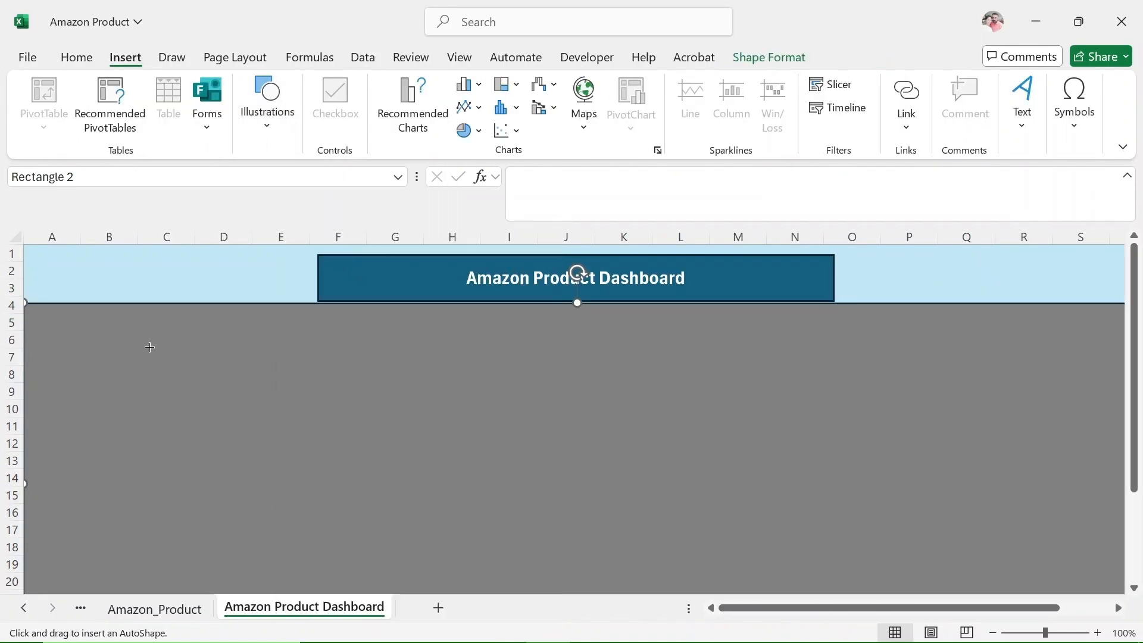
mouse_move(42, 316)
mouse_down()
mouse_move(209, 403)
mouse_move(147, 364)
mouse_up()
click(125, 57)
click(1021, 119)
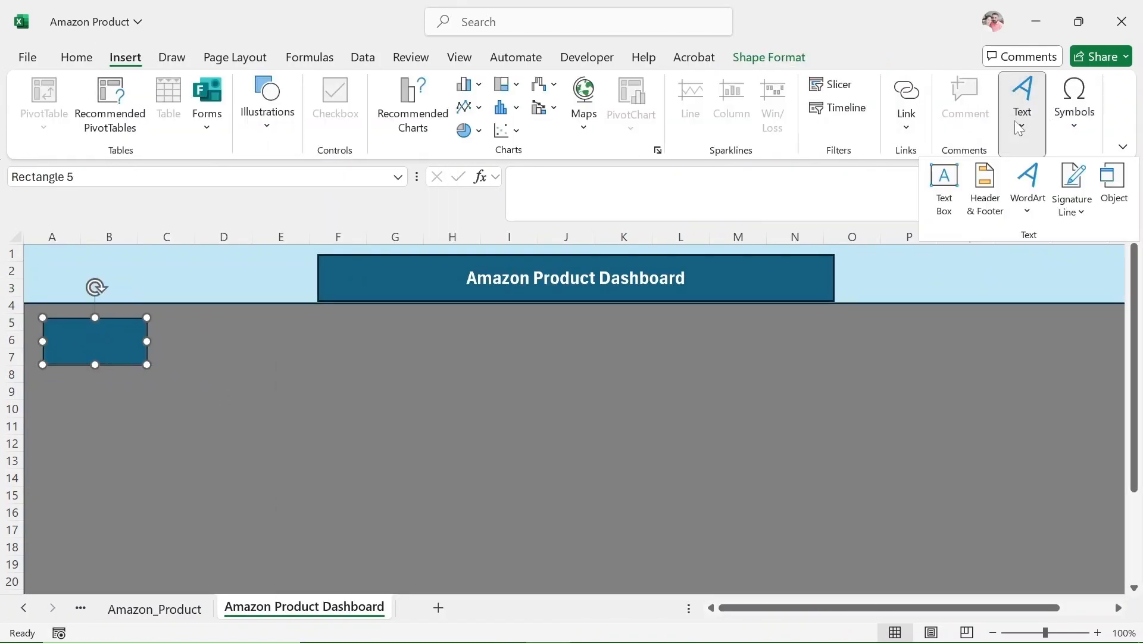
click(943, 184)
drag(46, 321, 122, 338)
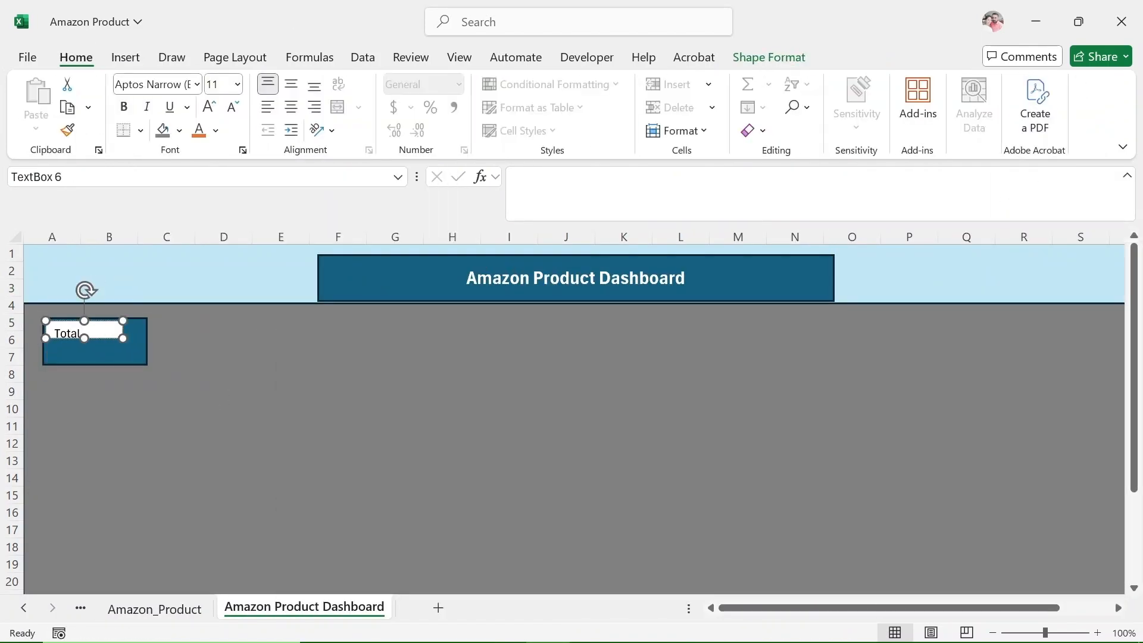
Remove the fill and outline from the "Total Sales" text box and color its text orange.
right_click(119, 348)
click(191, 622)
click(887, 387)
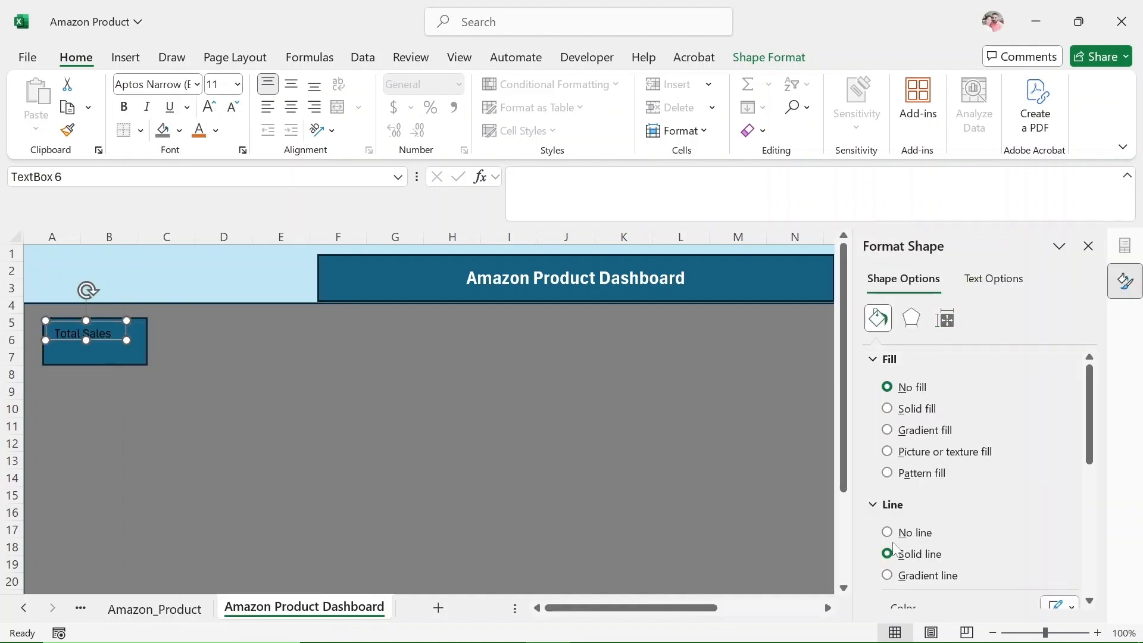
click(111, 359)
click(101, 342)
click(215, 130)
click(324, 245)
Insert a second text box in the card rectangle, directly below the "Total Sales" label.
click(128, 357)
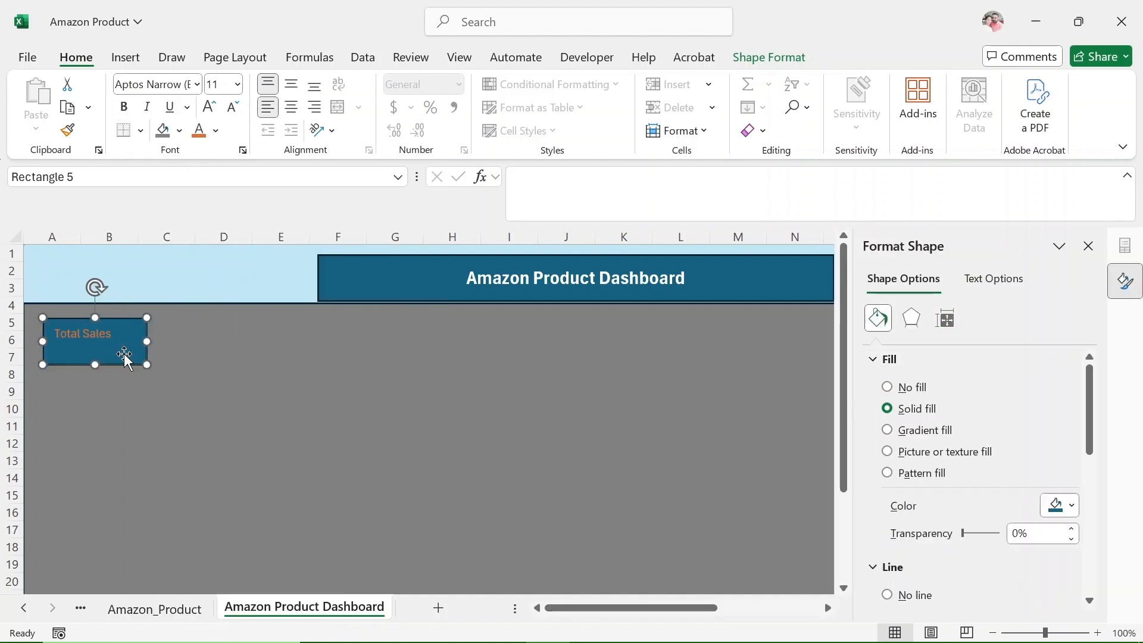
click(125, 57)
click(1022, 111)
click(944, 184)
drag(50, 340, 143, 358)
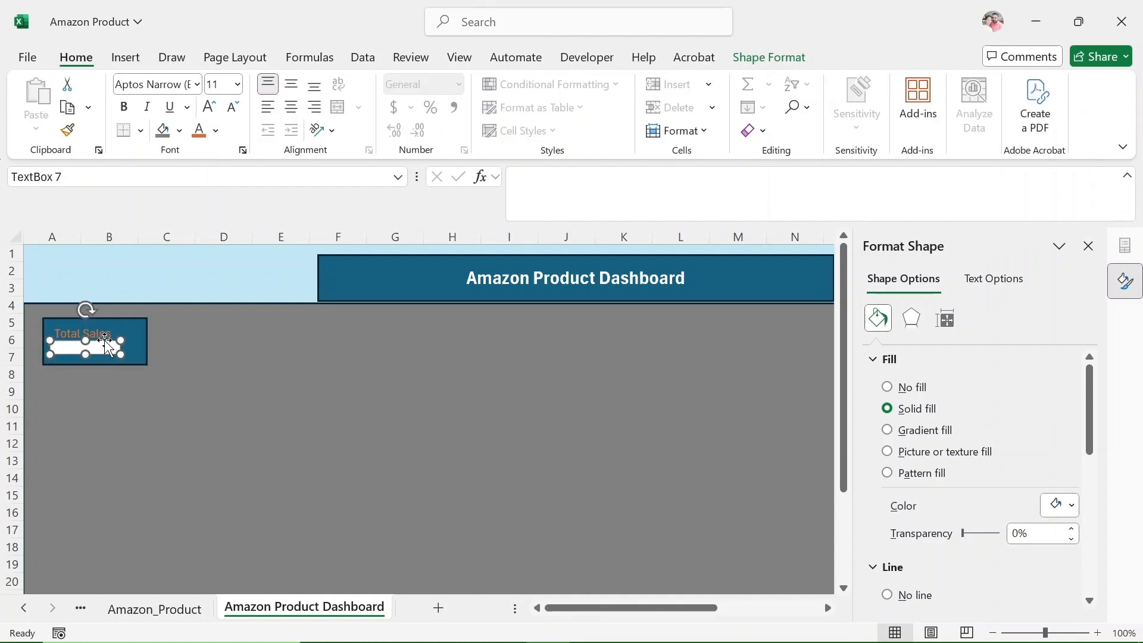
Link the new text box to the PivotTable total with the formula ='Pivot table'!$A$4.
click(595, 179)
text(=)
click(80, 608)
click(119, 305)
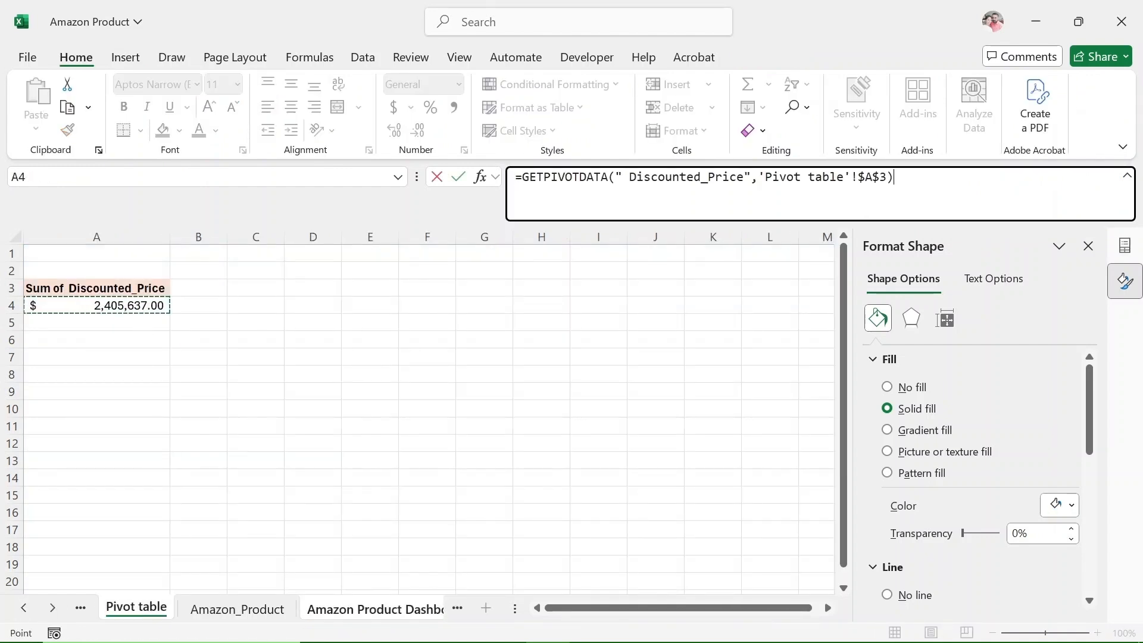
drag(523, 177, 757, 176)
key(BackSpace)
key(Return)
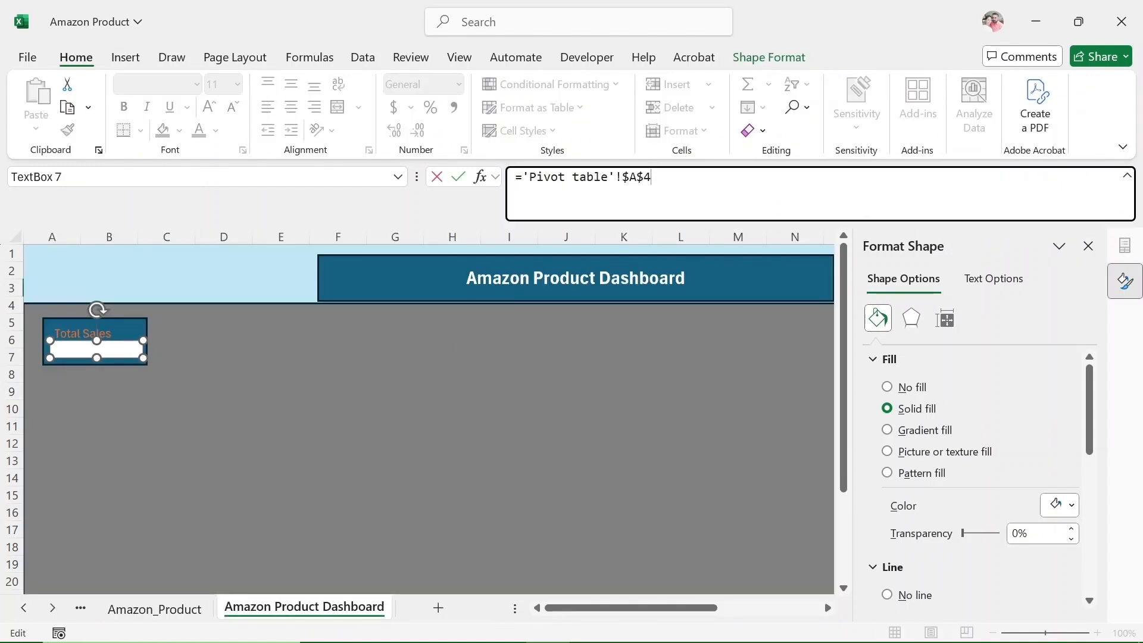
Enlarge the sales value text box slightly, remove its outline and fill, and color its text light orange.
drag(145, 364, 146, 364)
scroll(895, 515, down, 1)
click(887, 552)
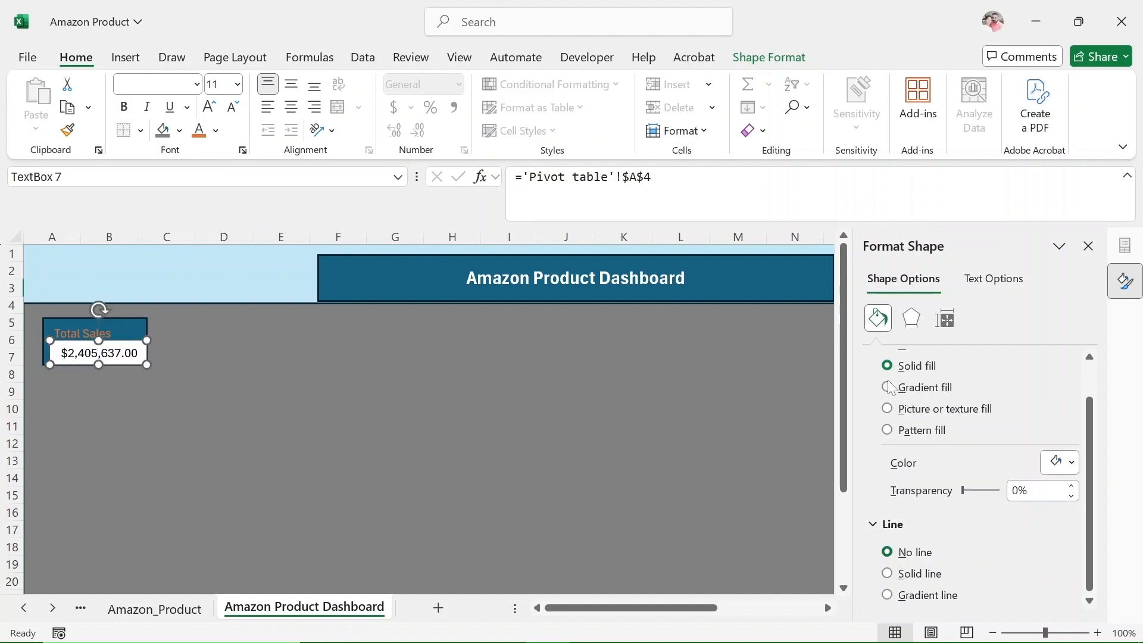
scroll(889, 536, up, 1)
click(887, 387)
click(215, 130)
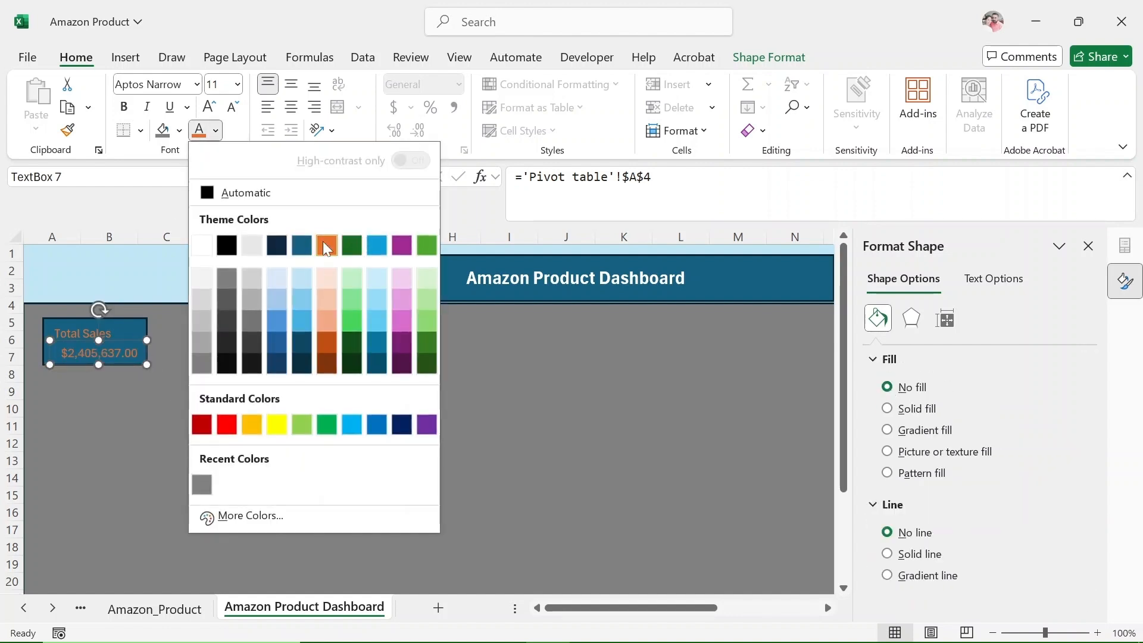
click(327, 245)
click(654, 283)
click(1087, 246)
Try a light blue fill on the Total Sales card rectangle, then fill it with light gray.
click(131, 324)
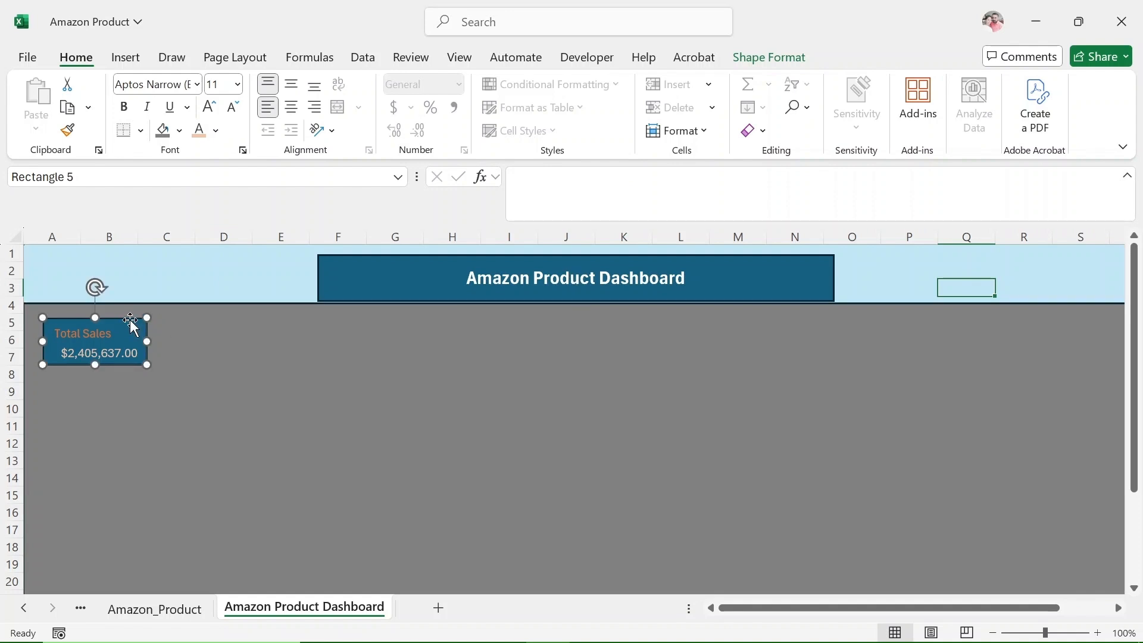
key(ctrl+1)
click(1059, 505)
click(1077, 241)
click(1060, 505)
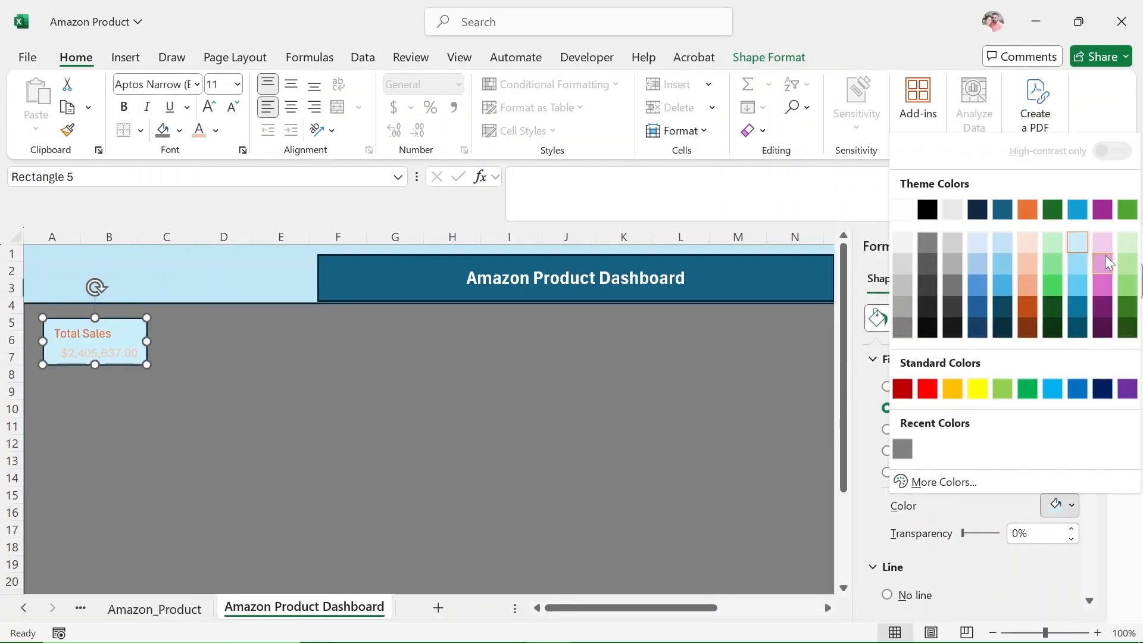
key(Escape)
Color the "Total Sales" label Dark Blue, Text 2 and the sales value below it orange.
click(83, 333)
click(216, 130)
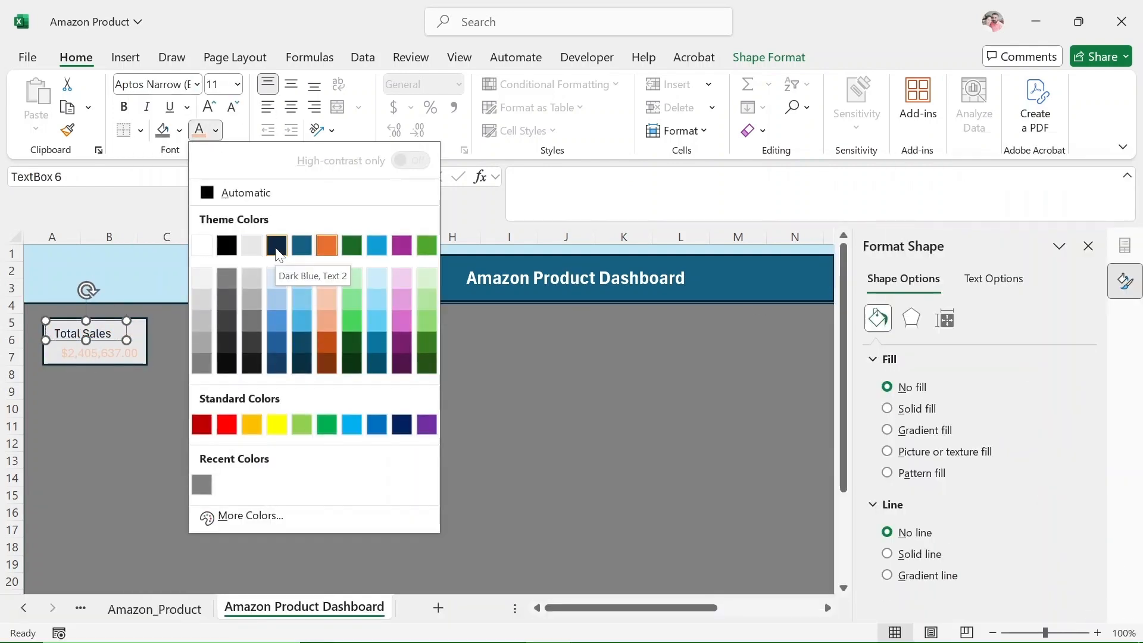
click(277, 247)
click(124, 354)
click(215, 131)
click(327, 246)
click(373, 450)
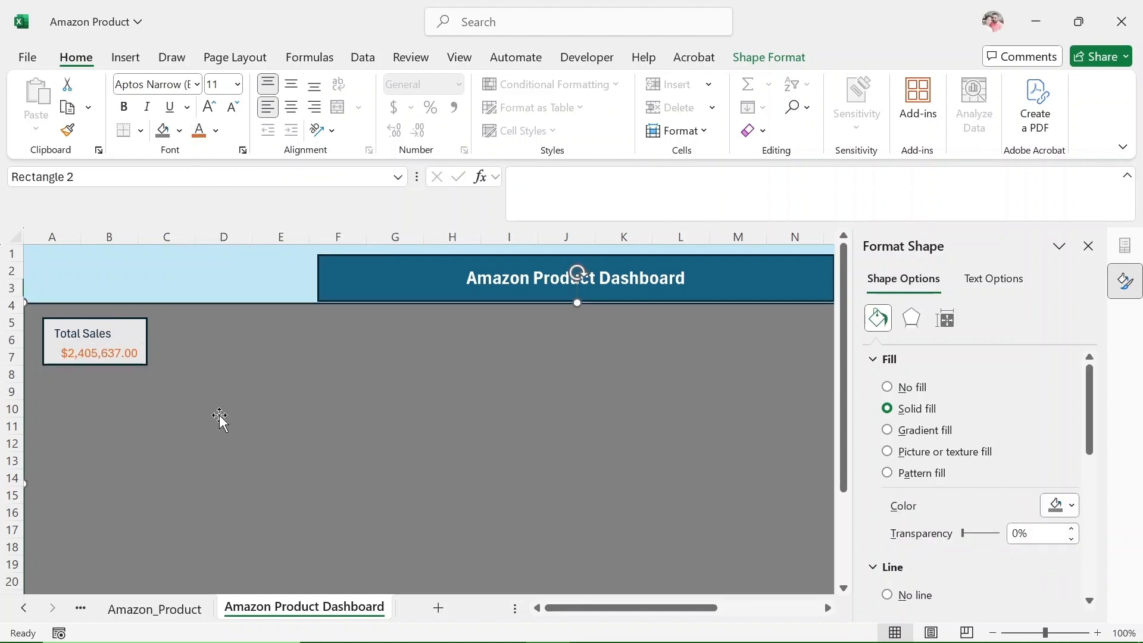
click(1088, 246)
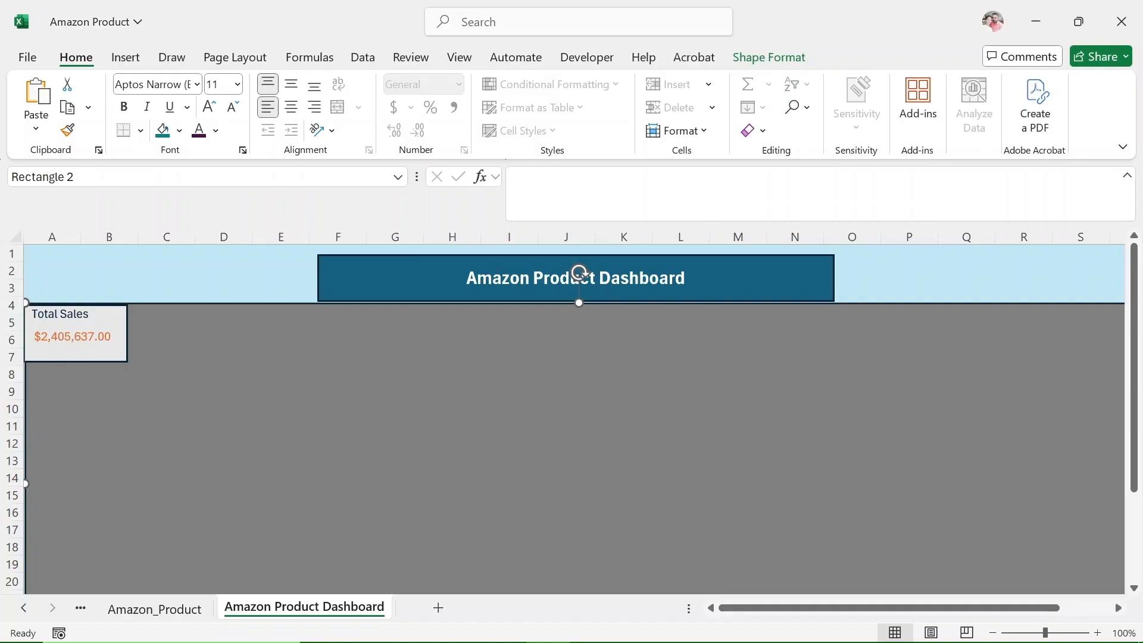
Duplicate the Total Sales card three times and arrange the four cards in a two-by-two grid over A4:D11.
click(113, 307)
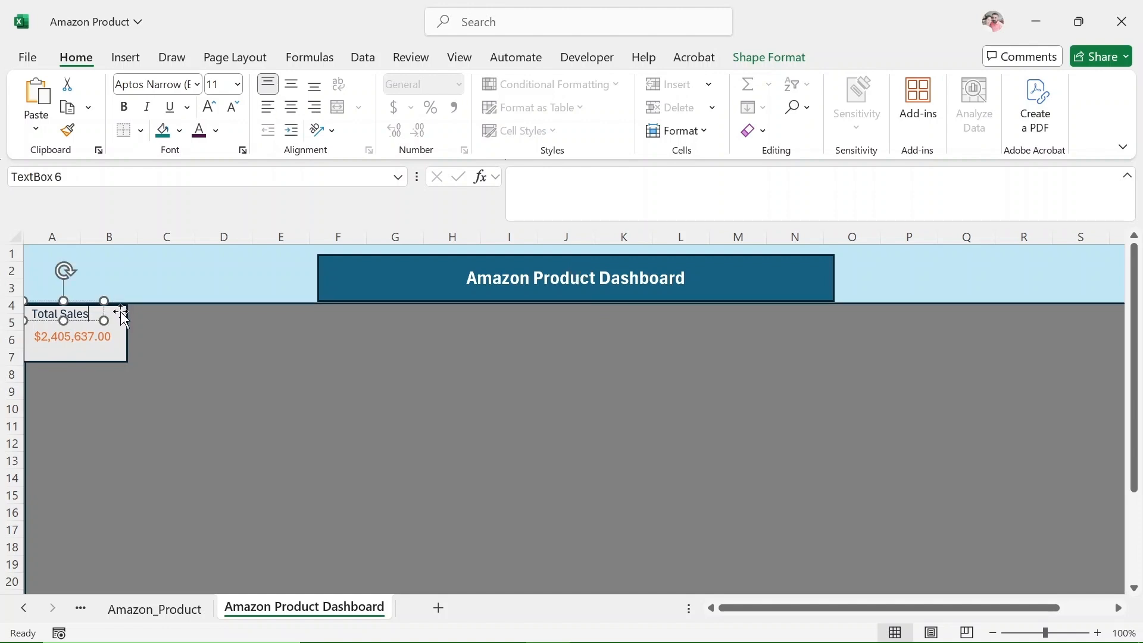
click(122, 309)
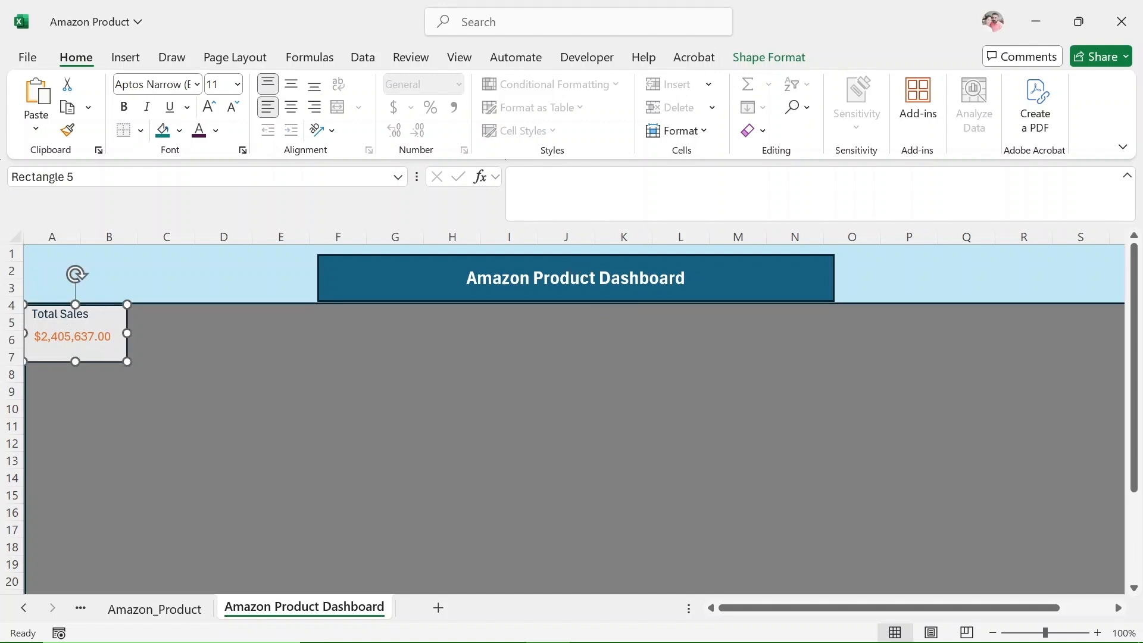
shift+click(96, 314)
shift+click(98, 337)
drag(99, 337, 225, 404)
click(291, 402)
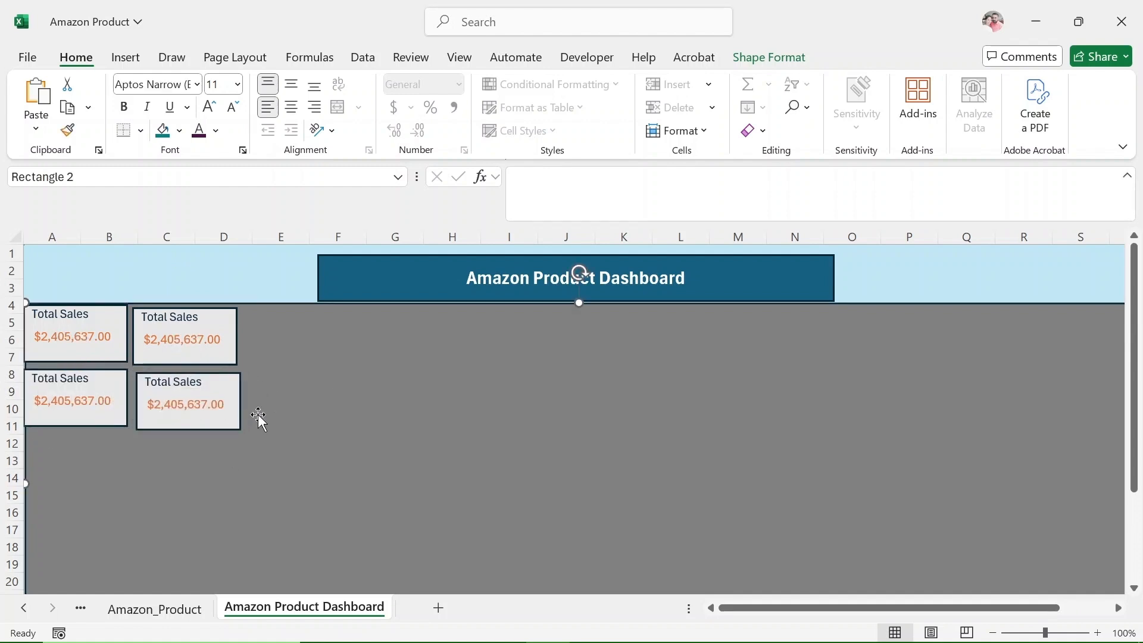
On the Pivot table sheet, copy the PivotTable in A3:A4 and paste it at A6.
scroll(274, 416, down, 1)
scroll(294, 395, up, 1)
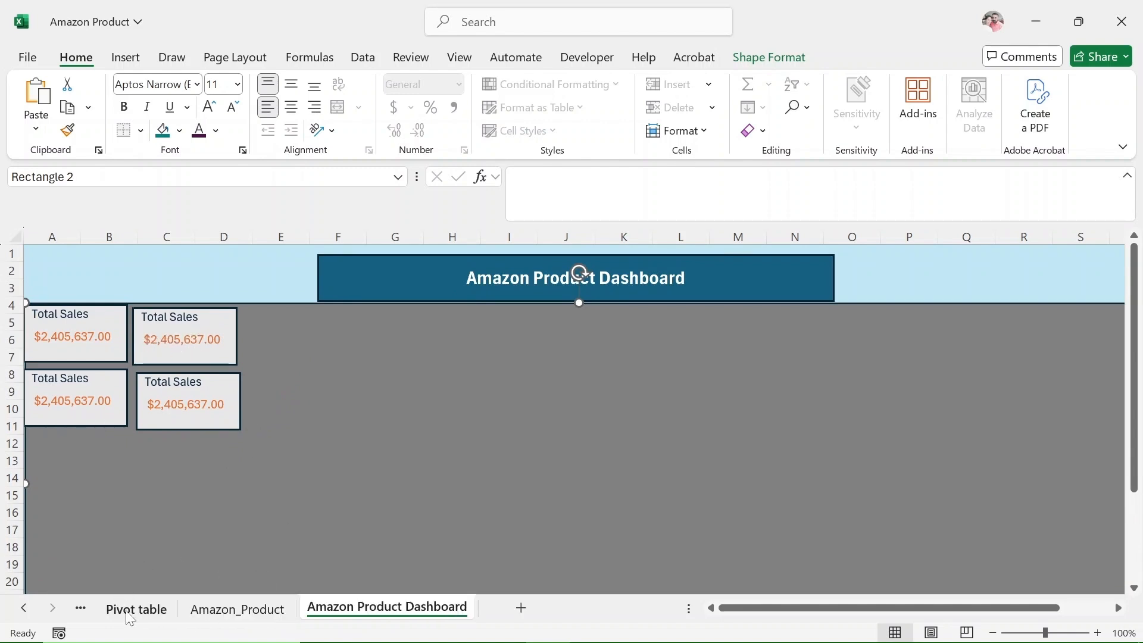
click(134, 607)
drag(33, 288, 124, 304)
key(ctrl+c)
click(102, 336)
key(ctrl+v)
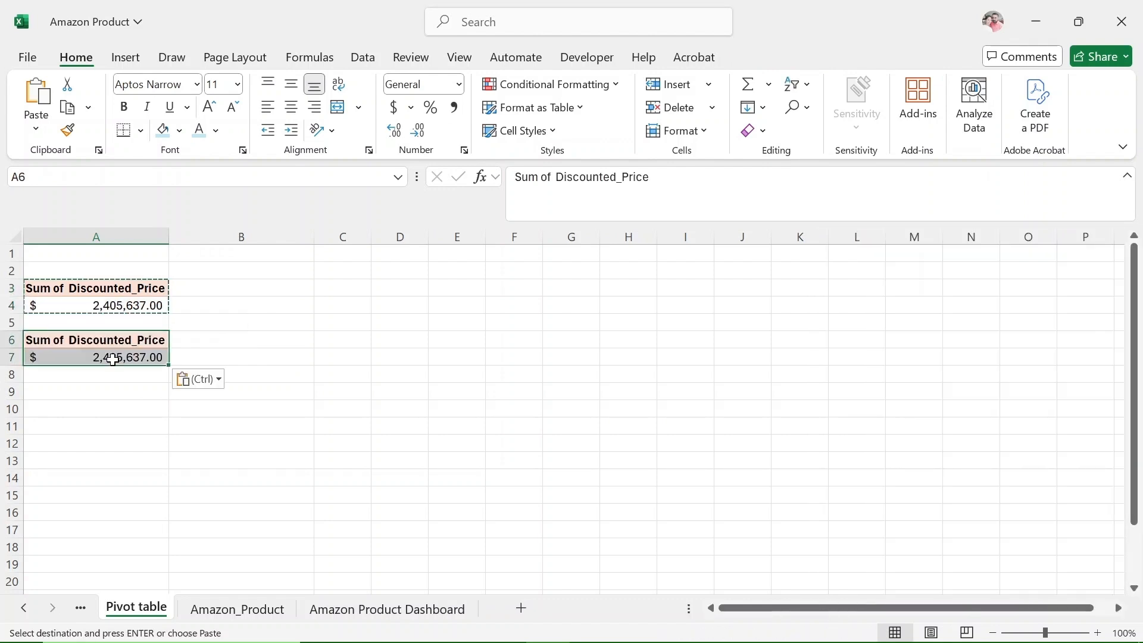
Replace Discounted_Price with Discount_Amount as the summed value of the pasted PivotTable.
key(Down)
drag(885, 495, 1053, 586)
drag(1023, 547, 805, 528)
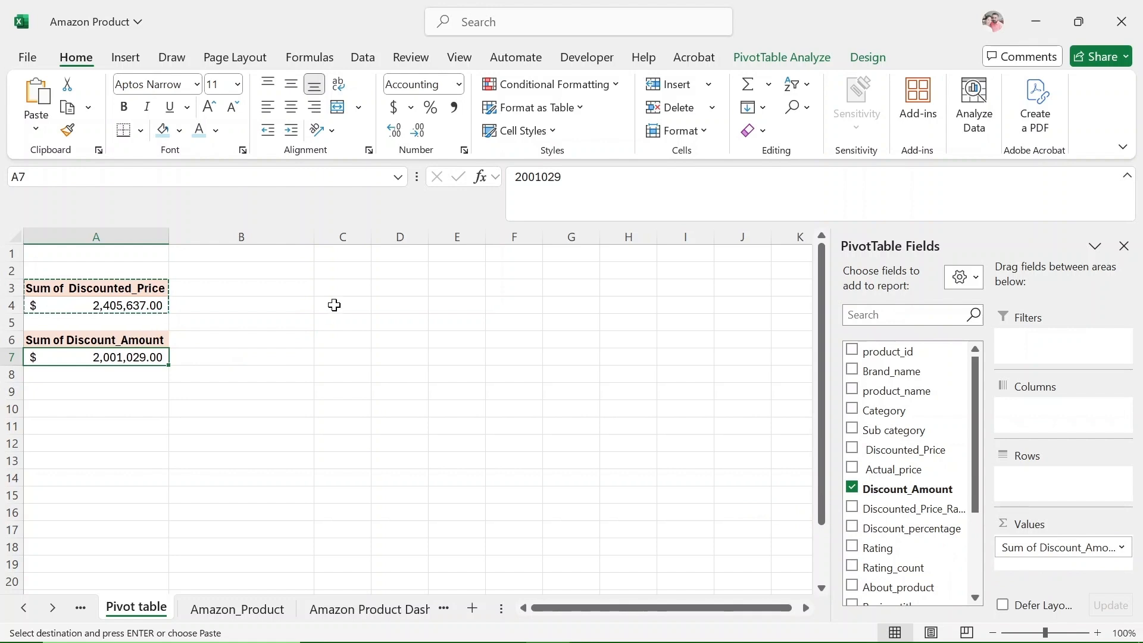
Rename the second PivotTable's header in A6 to "Total Discount_Amount".
click(148, 347)
click(552, 178)
key(BackSpace)
key(BackSpace)
key(BackSpace)
key(BackSpace)
key(BackSpace)
key(BackSpace)
key(BackSpace)
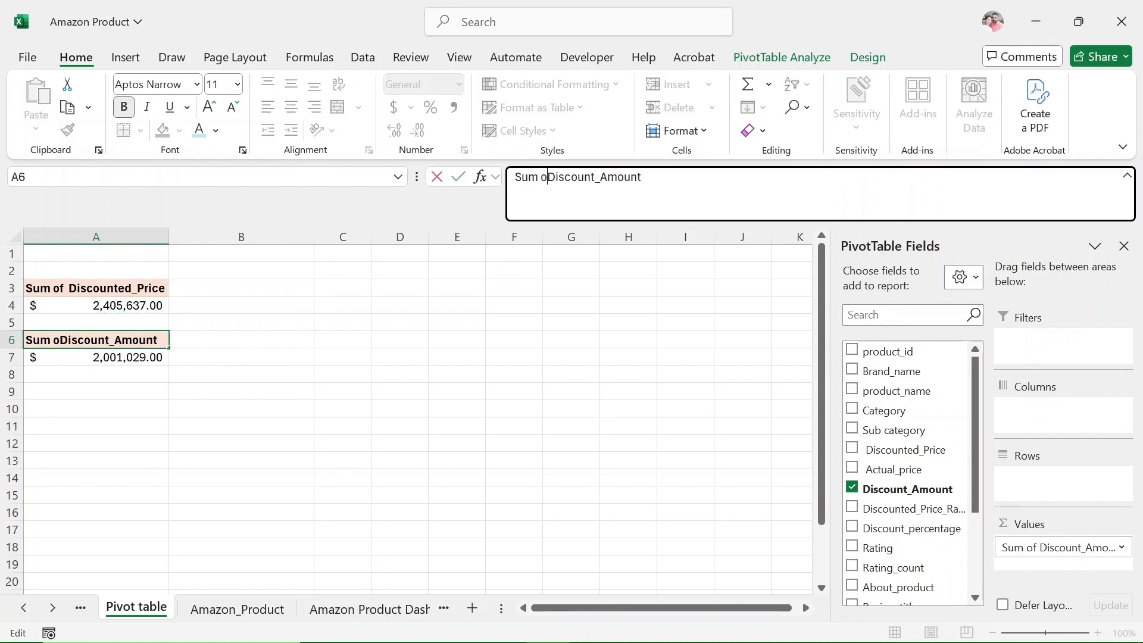
text(Total)
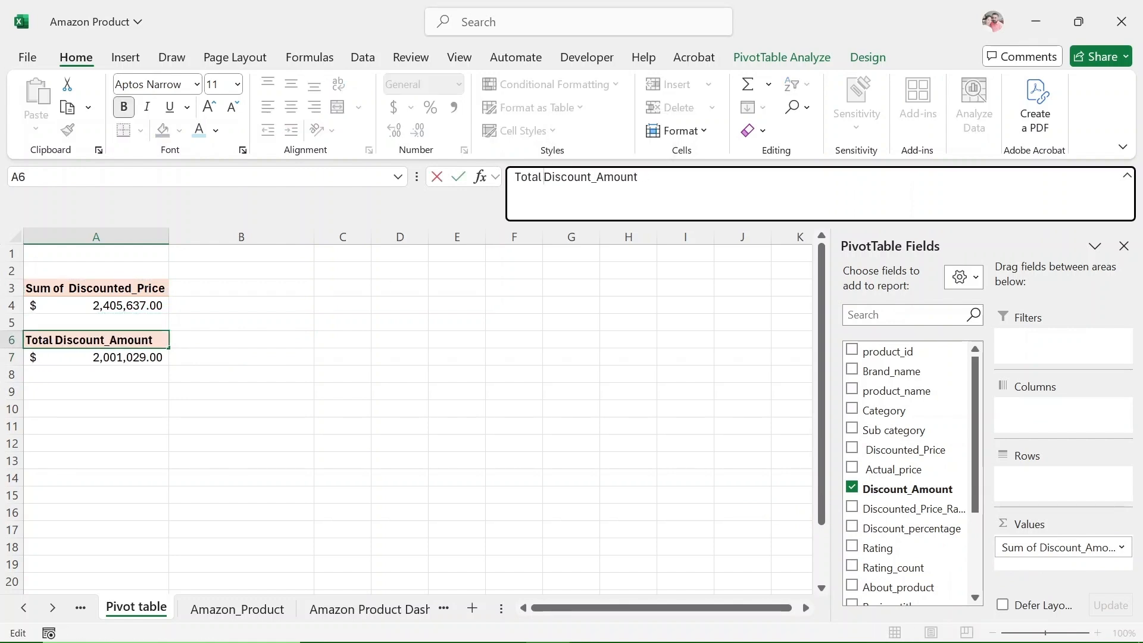
click(113, 362)
Relabel the dashboard's upper C:D card "Total Discount amount" at font size 9, and widen and reposition its text box to fit.
click(375, 609)
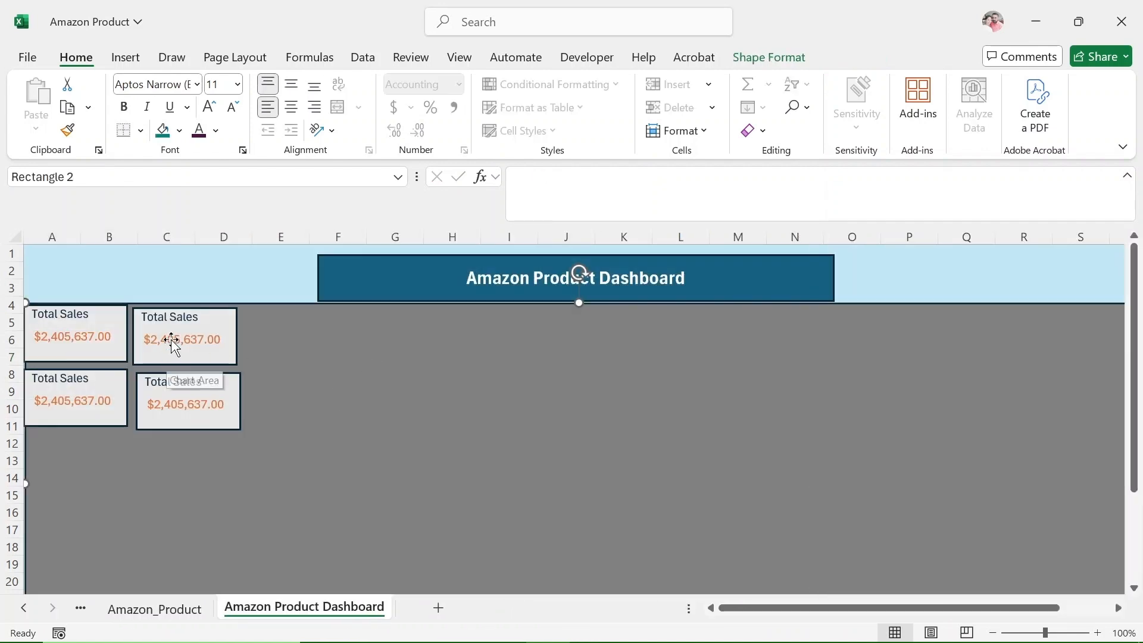
click(167, 316)
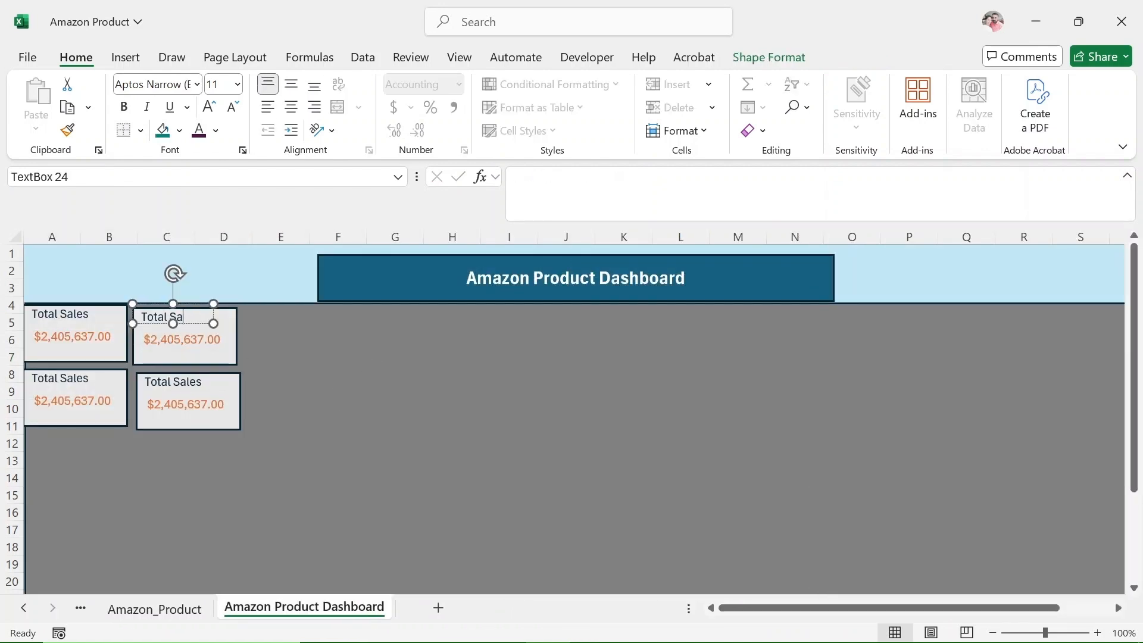
text(Discount amount)
click(190, 305)
click(238, 84)
click(217, 128)
drag(214, 323, 251, 336)
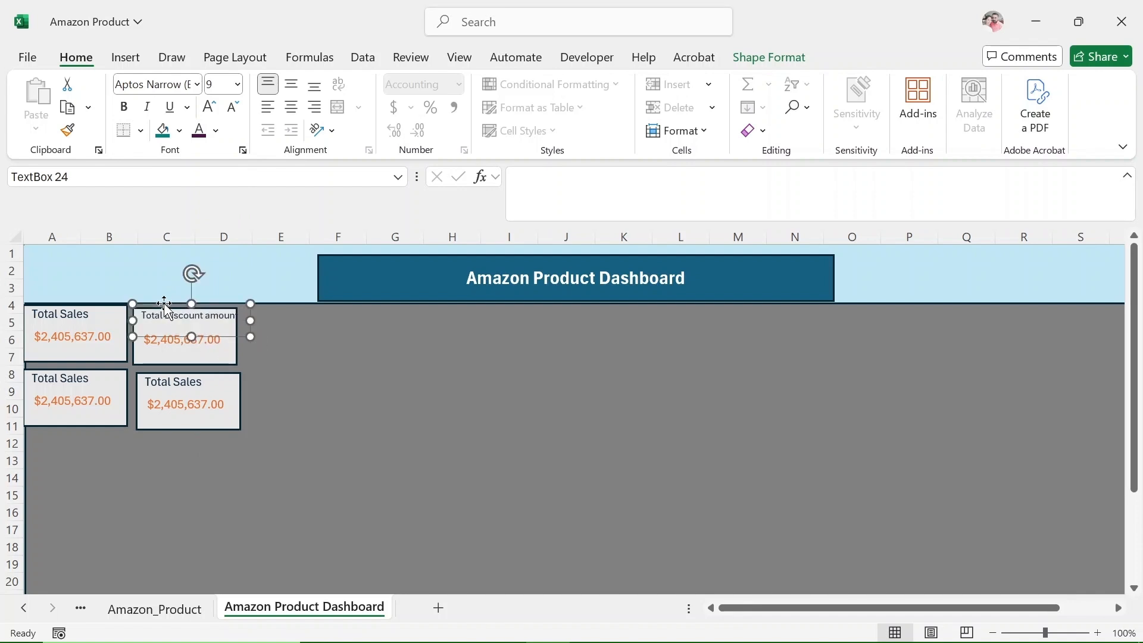
drag(164, 305, 159, 304)
Link the value text box of the Total Discount amount card to ='Pivot table'!$A$7.
click(193, 338)
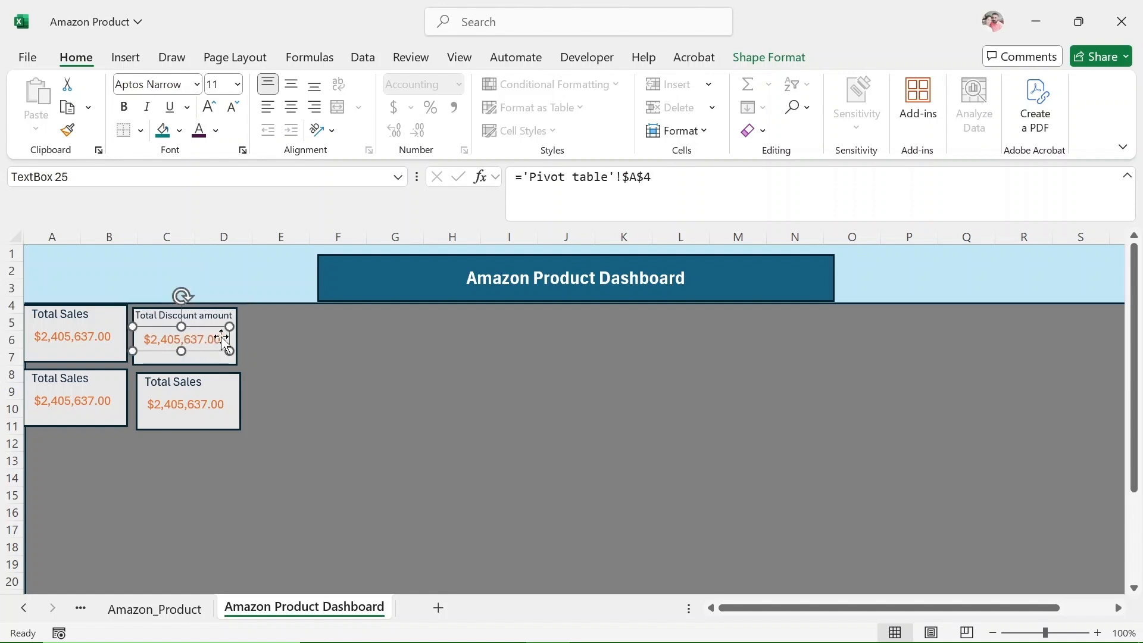
click(653, 177)
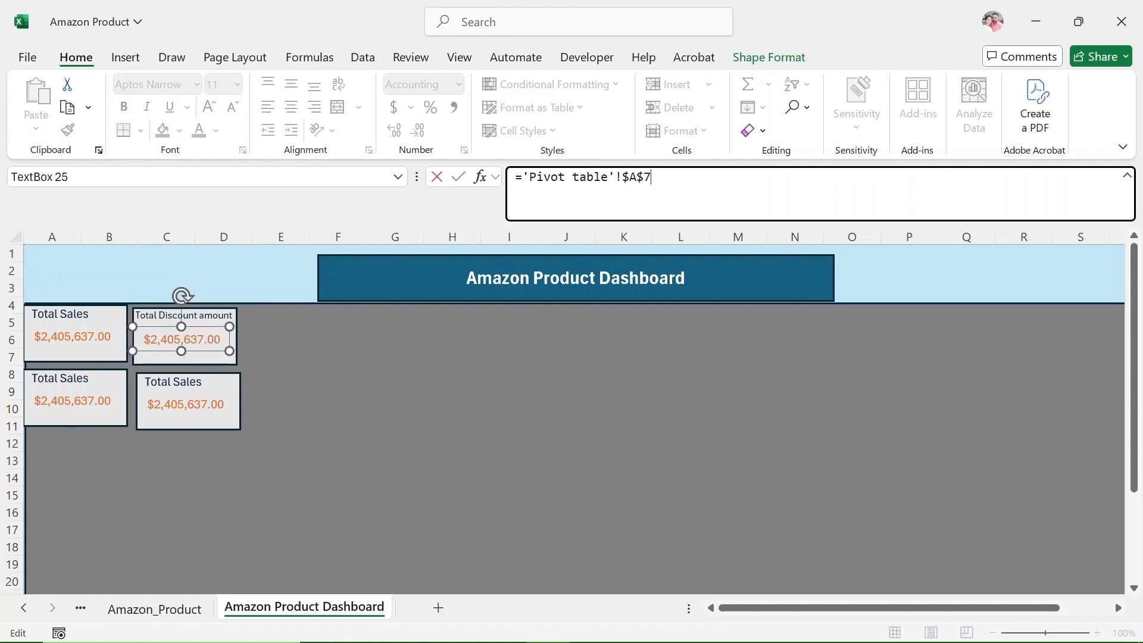
key(Return)
Fill the Total Discount amount card rectangle with the custom color #009688.
click(205, 359)
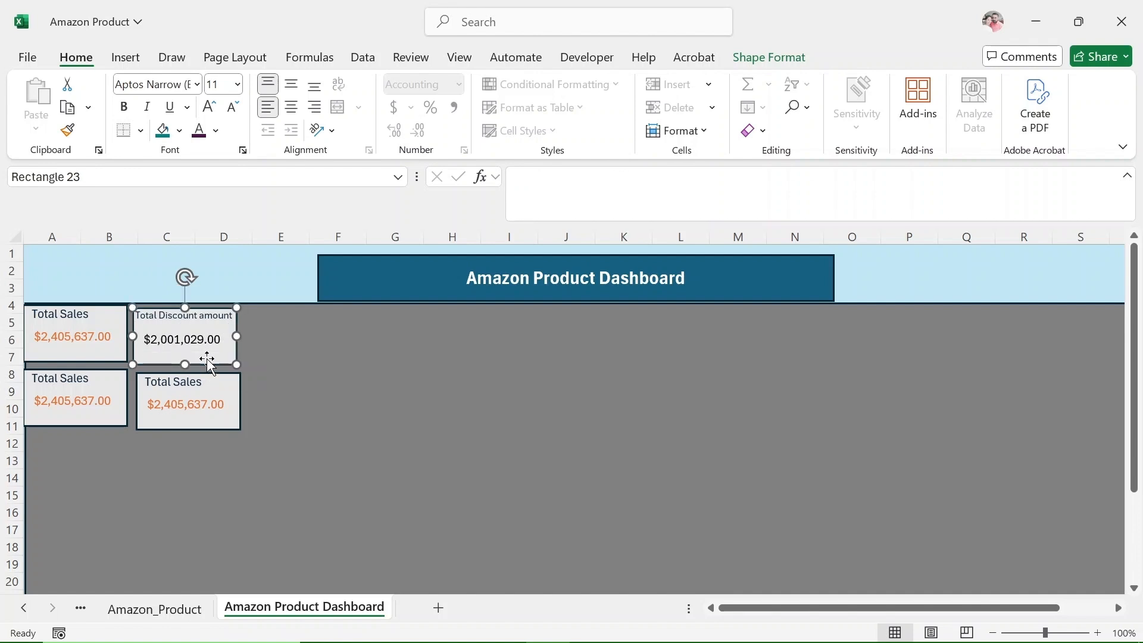
click(179, 130)
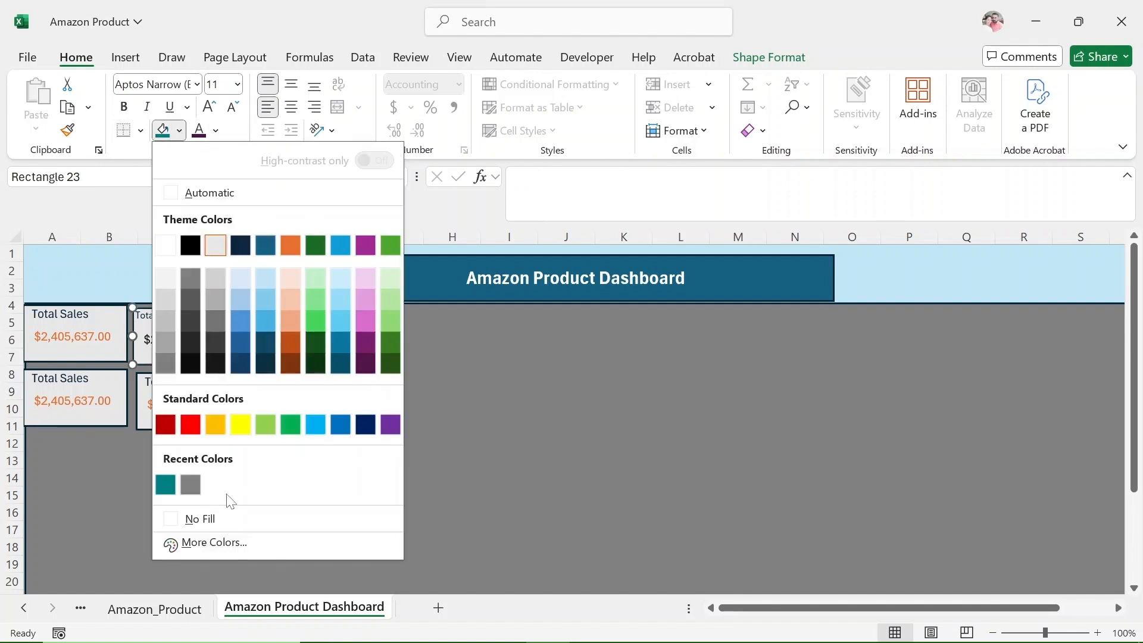
click(244, 544)
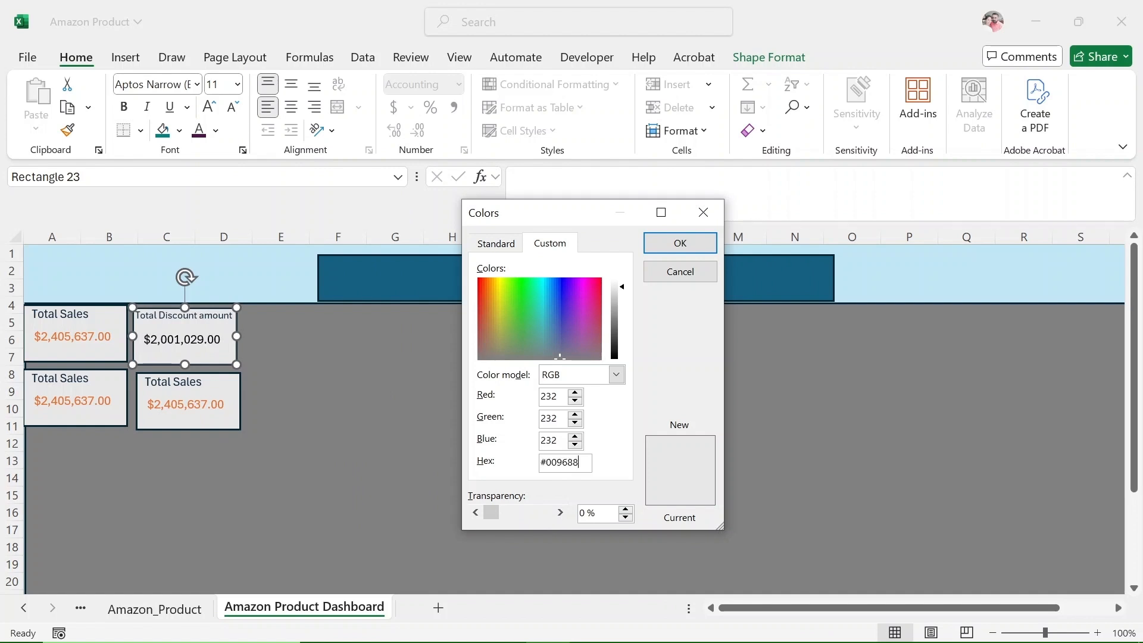
click(680, 243)
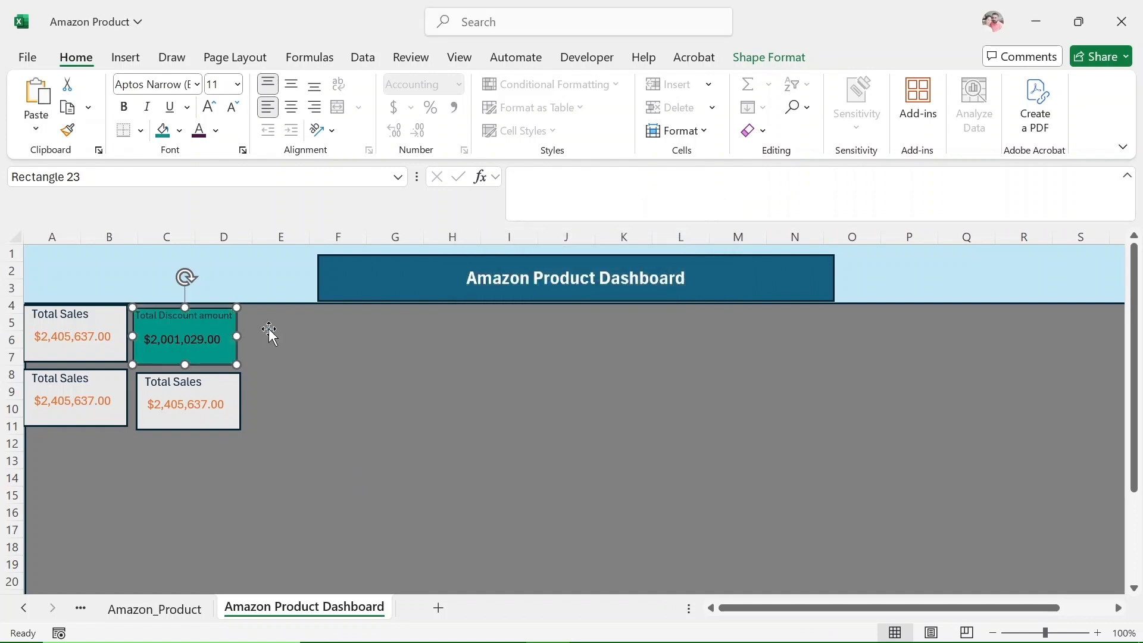
Make the "Total Discount amount" label bold and color it red from the standard colors.
click(206, 356)
drag(232, 316, 160, 316)
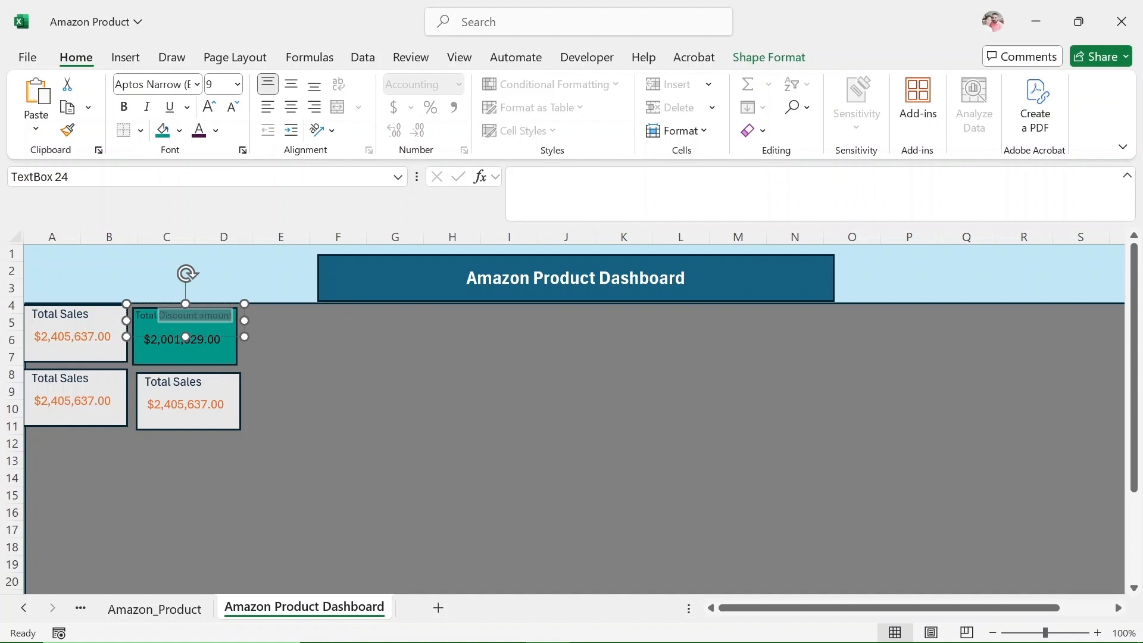
click(124, 107)
click(215, 130)
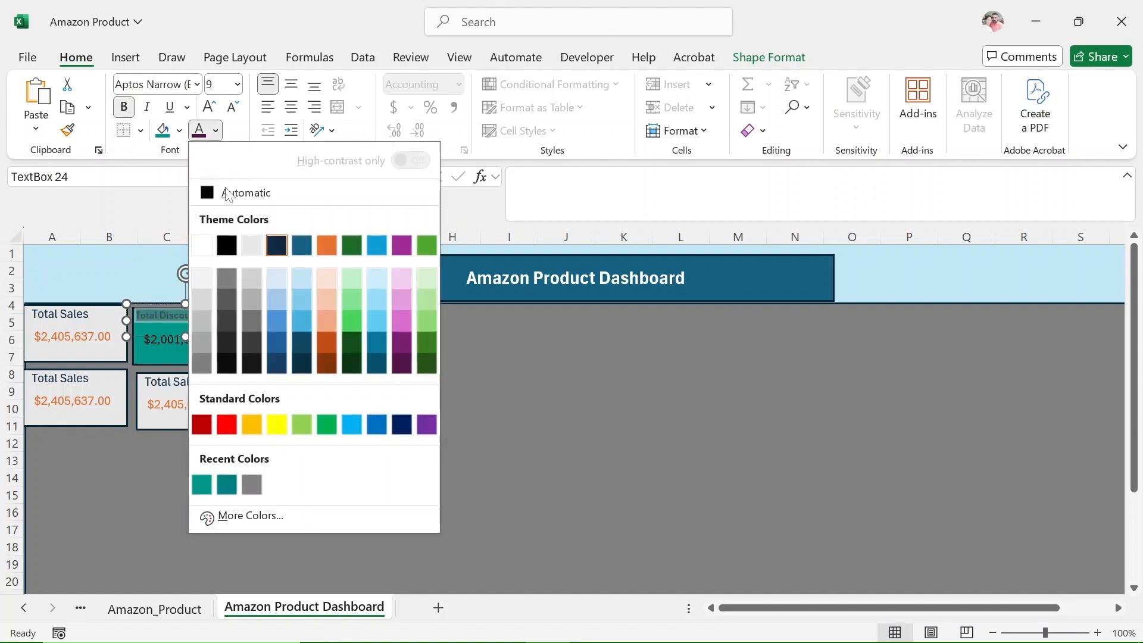
click(326, 244)
click(215, 130)
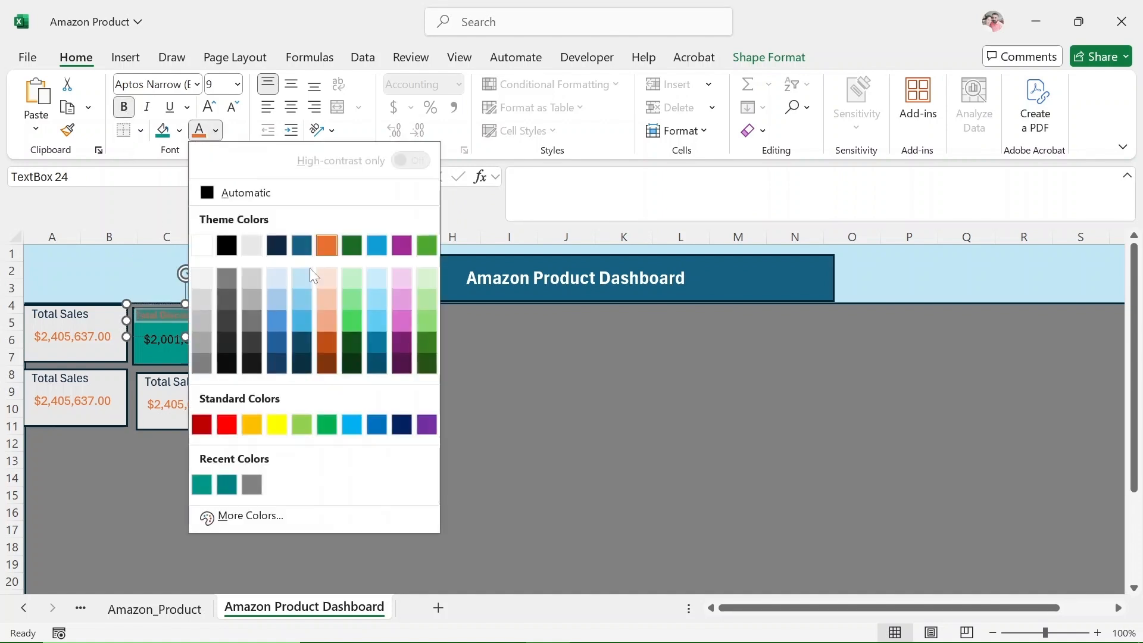
click(225, 425)
click(342, 358)
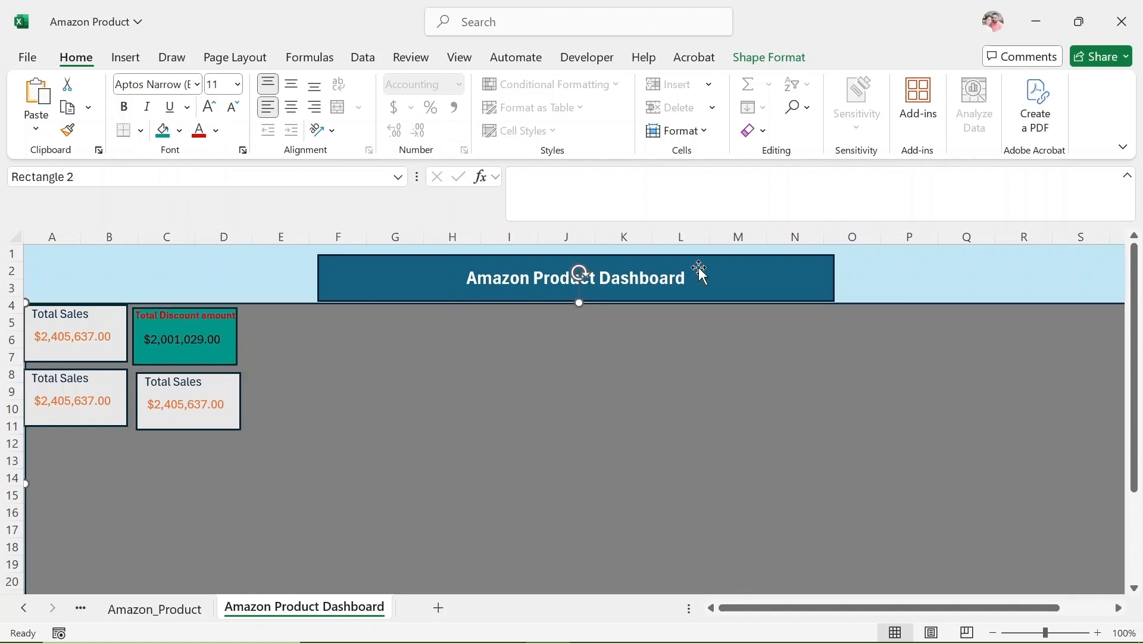
On the Pivot table sheet, copy the Total Discount_Amount PivotTable in A6:A7 and paste it at A9.
click(80, 607)
click(125, 613)
drag(62, 344, 72, 356)
key(ctrl+c)
click(69, 394)
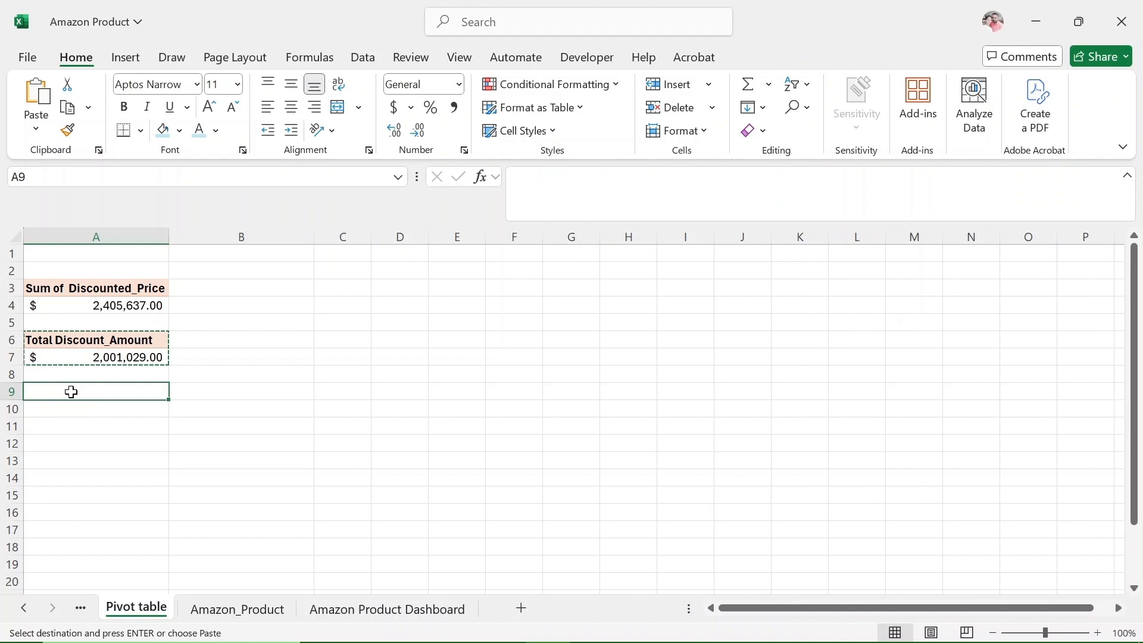
key(ctrl+v)
click(75, 410)
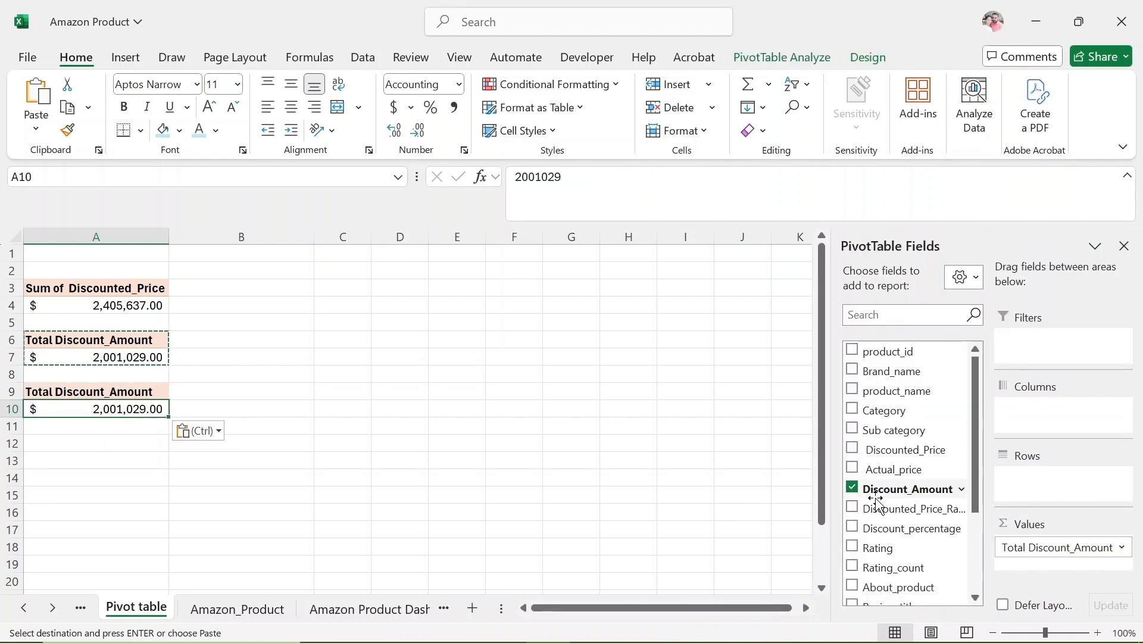
Replace Discount_Amount with Rating as the value field of the PivotTable at A9.
click(852, 489)
drag(878, 547, 1048, 562)
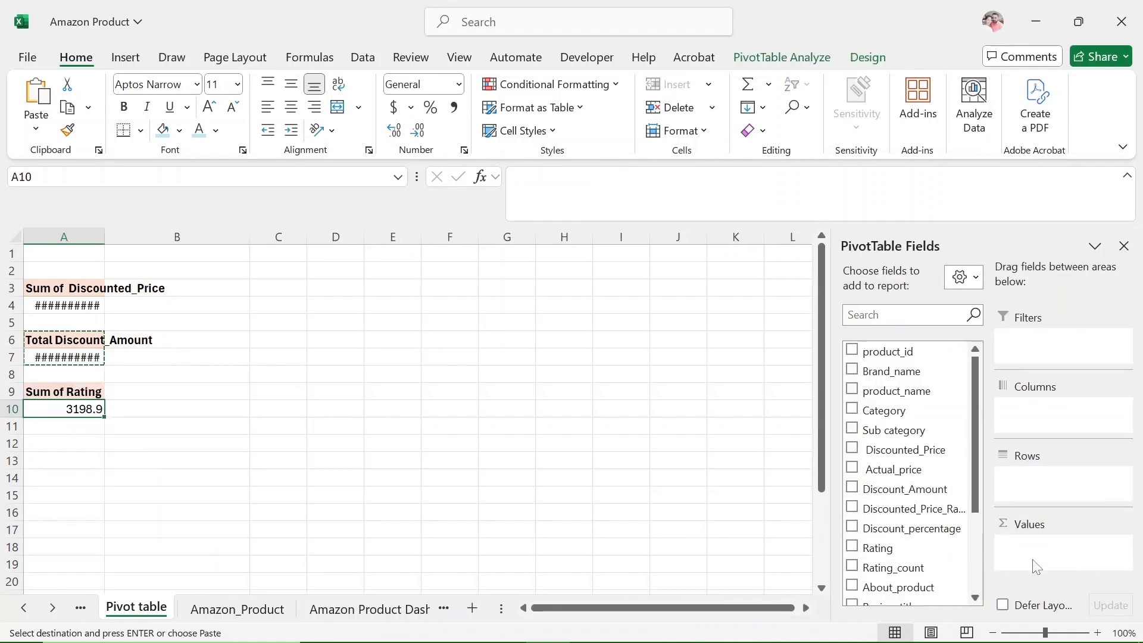
click(65, 394)
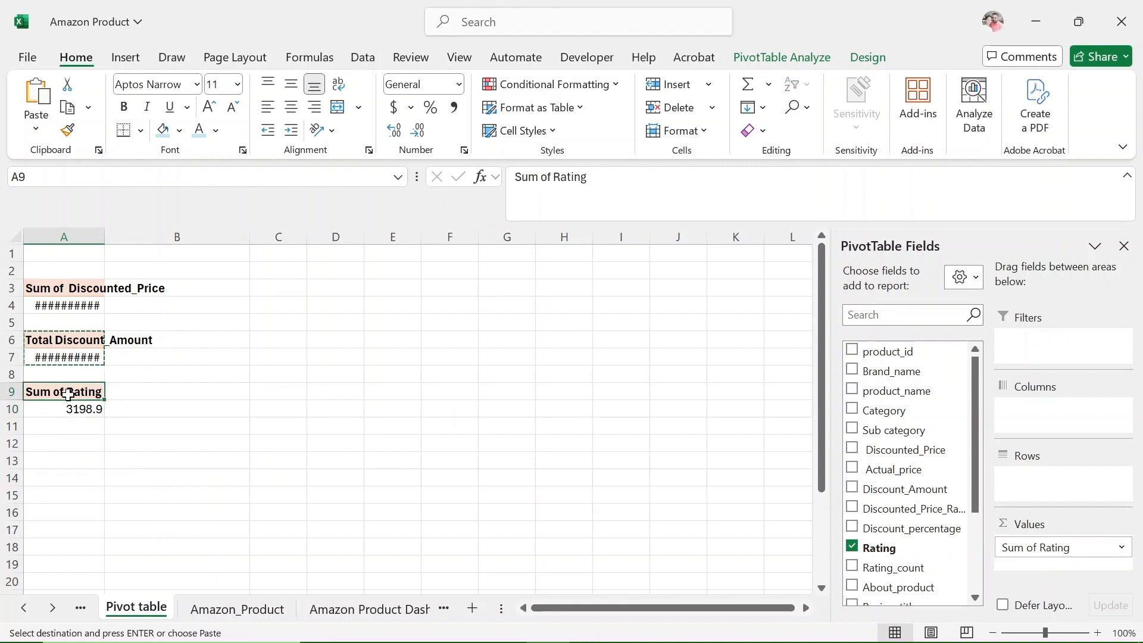
click(547, 176)
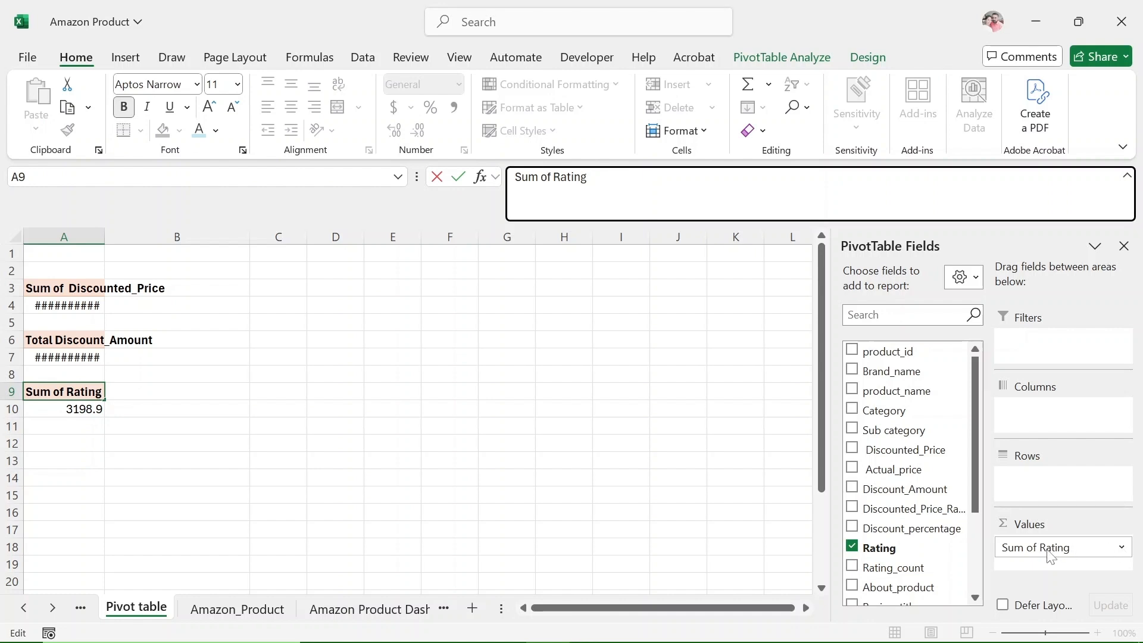
click(92, 415)
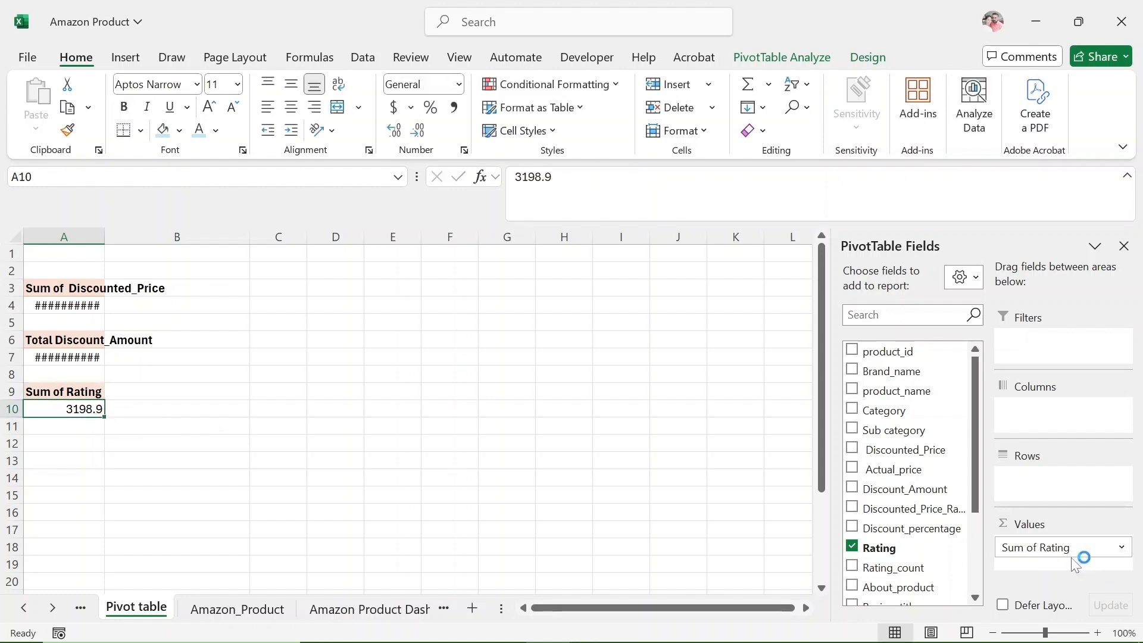
Summarize the Rating value field of the PivotTable at A9 by Average.
click(1080, 547)
click(1031, 523)
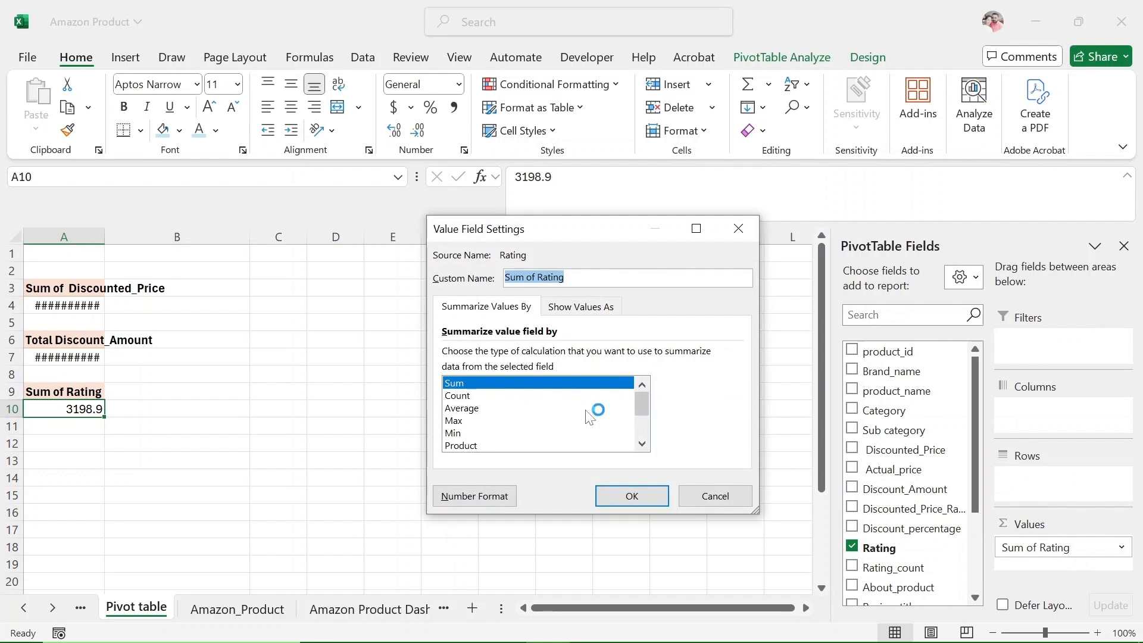
click(469, 408)
click(626, 496)
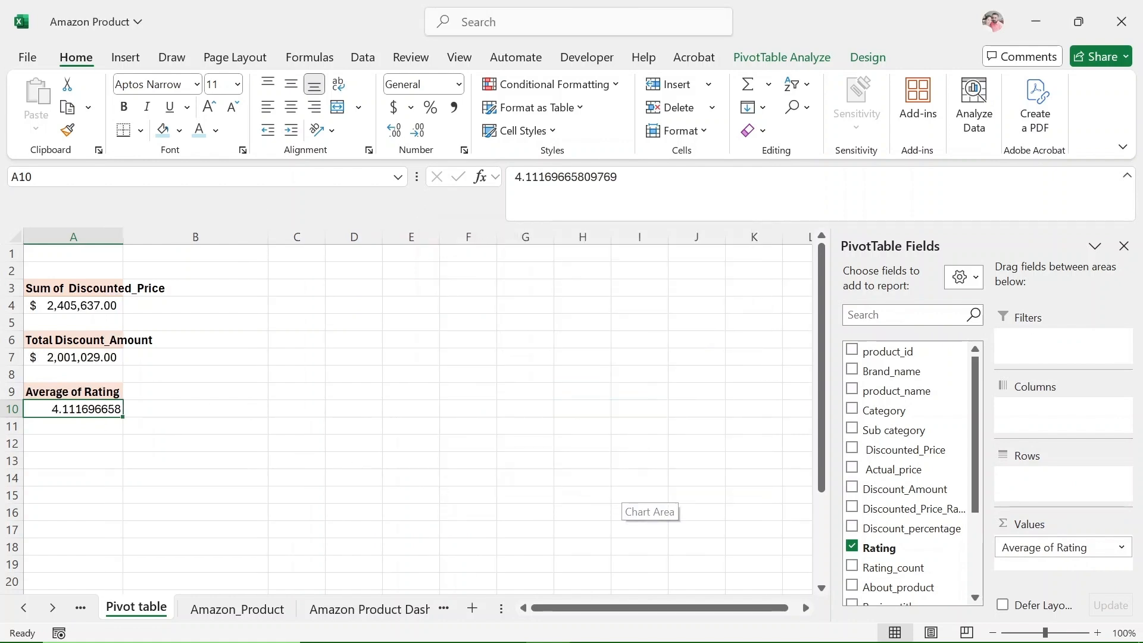
Reduce the average rating in A10 to one decimal place.
click(418, 132)
click(418, 132)
click(418, 132)
click(418, 132)
click(418, 132)
click(418, 132)
click(418, 132)
click(419, 133)
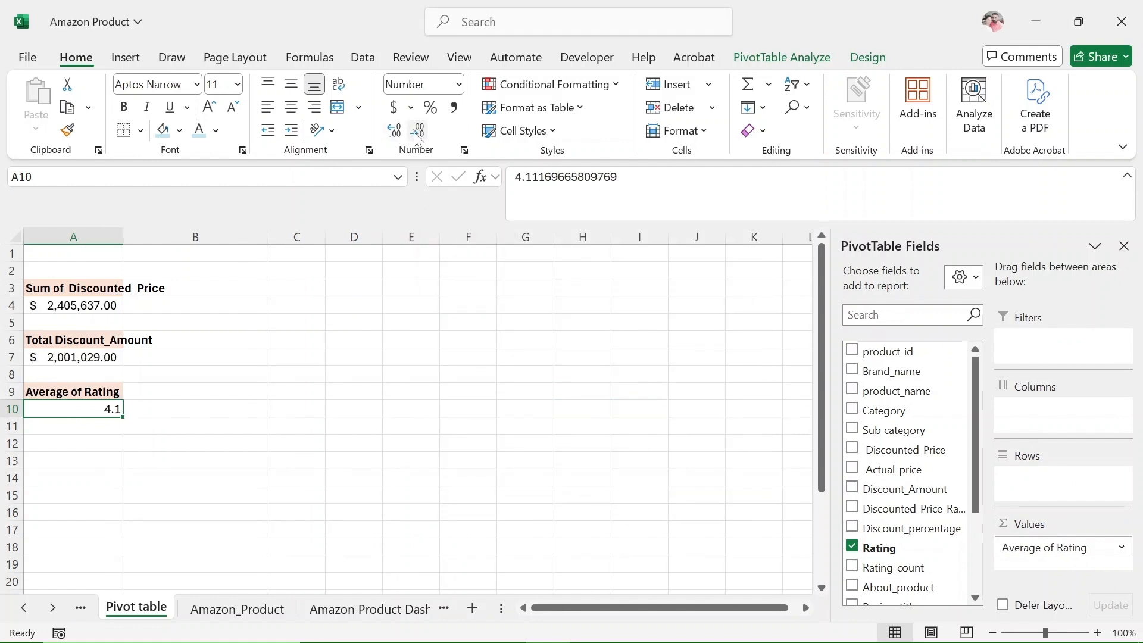
Rename the PivotTable header in A9 as "Average Rating".
click(67, 391)
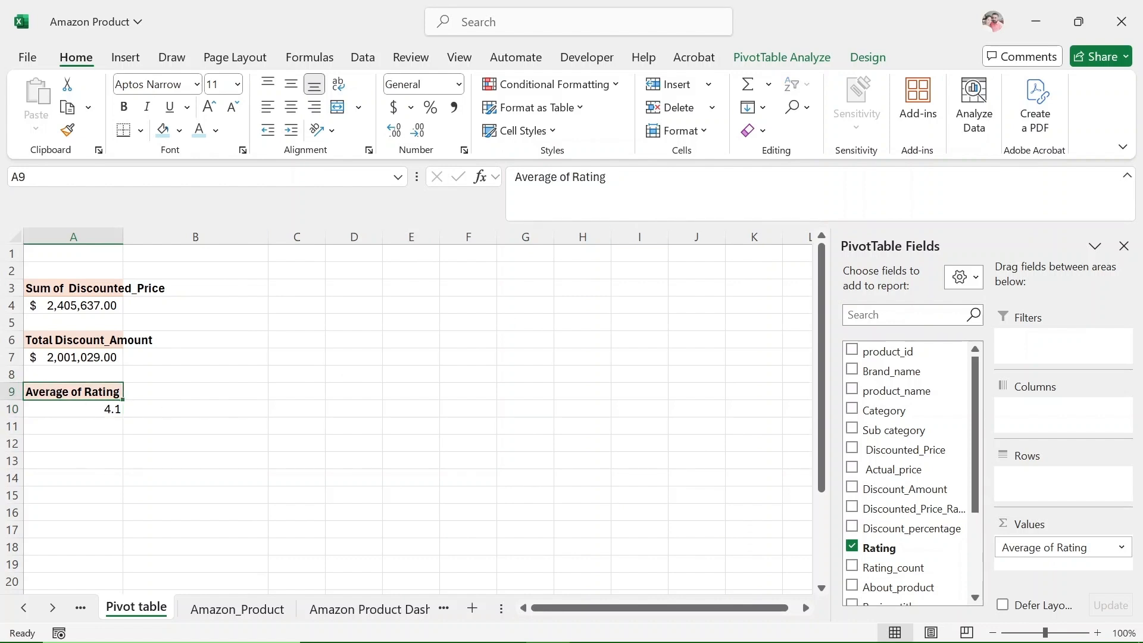
click(560, 177)
key(BackSpace)
key(BackSpace)
key(BackSpace)
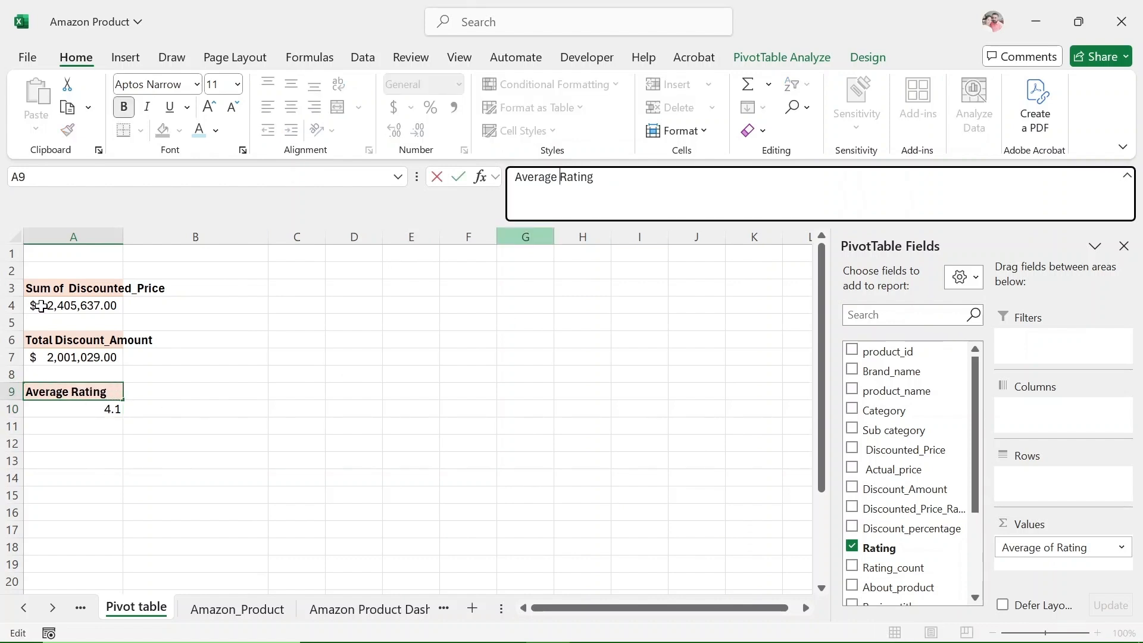
click(107, 408)
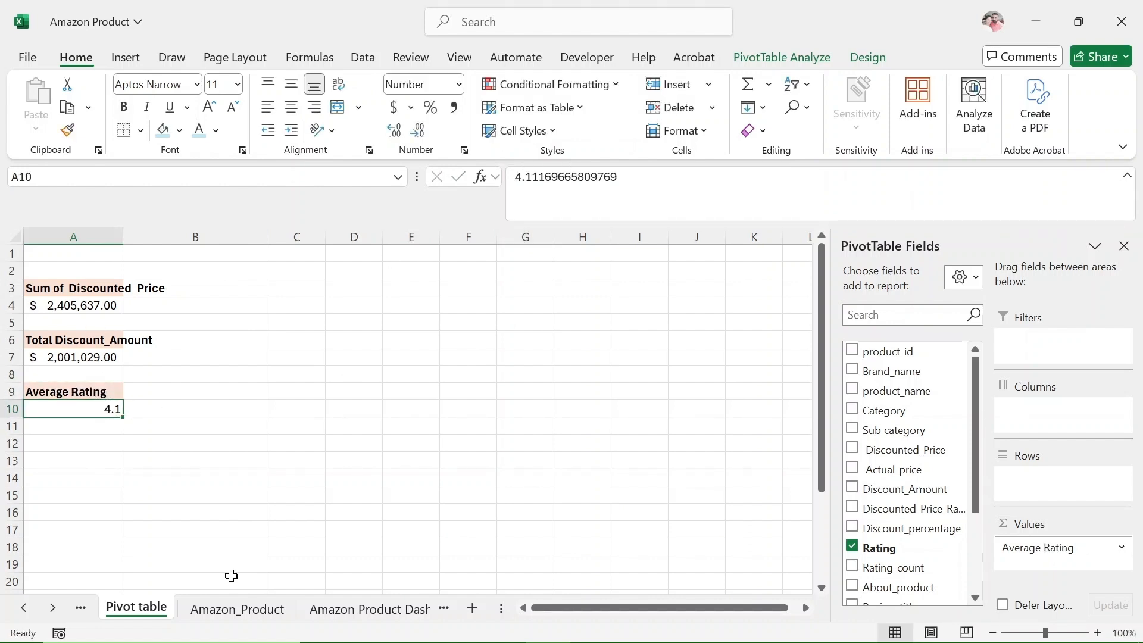
On the Amazon Product Dashboard sheet, label the card below Total Sales "Average Rating" and widen the label box to fit one line.
click(333, 611)
click(101, 398)
click(89, 379)
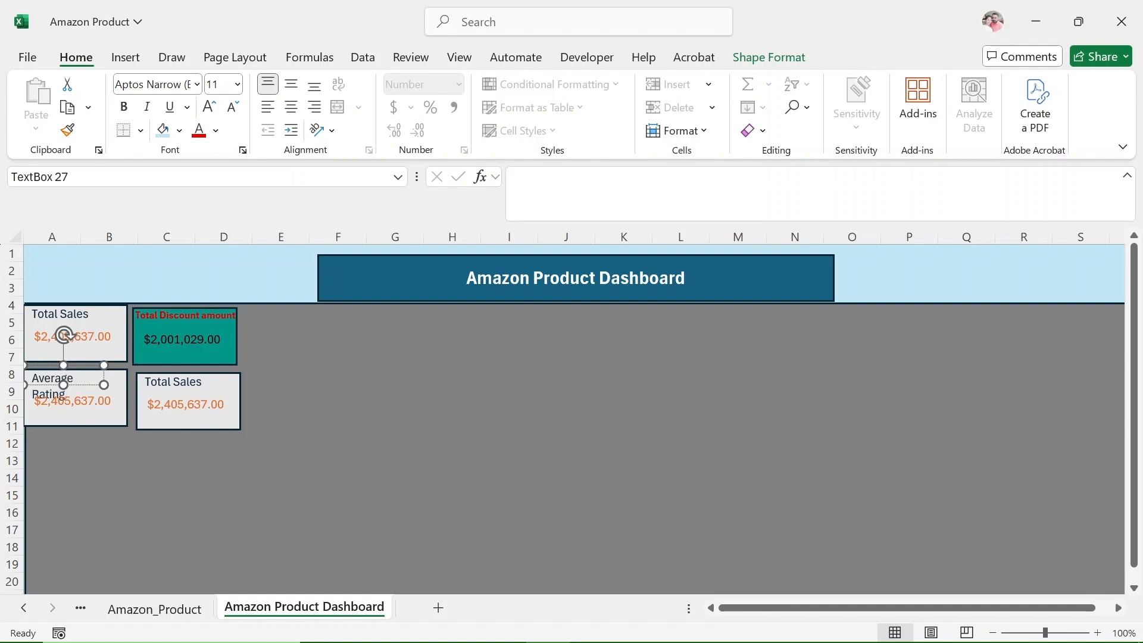
drag(102, 384, 120, 387)
Link the value text box of the Average Rating card to ='Pivot table'!$A$10 and center its value.
click(104, 404)
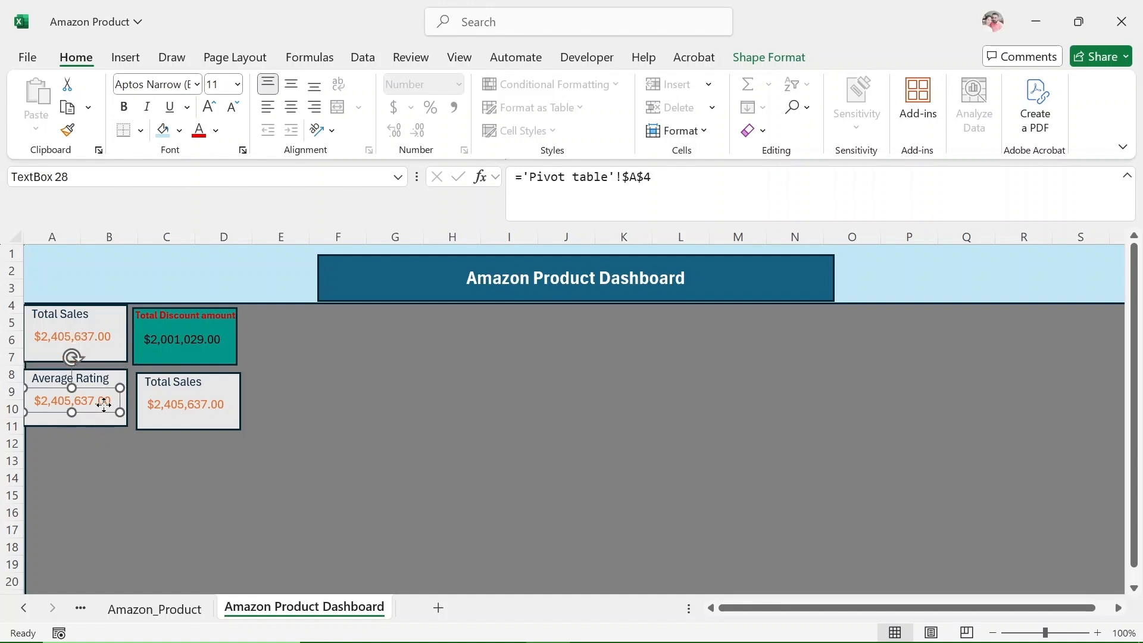
click(667, 179)
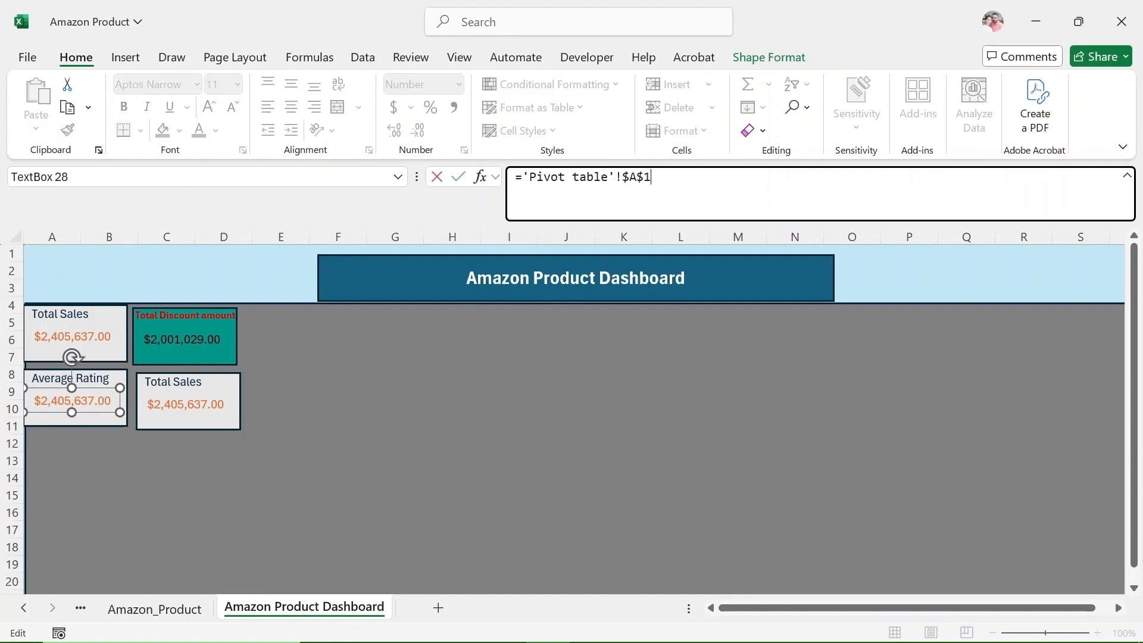
key(Return)
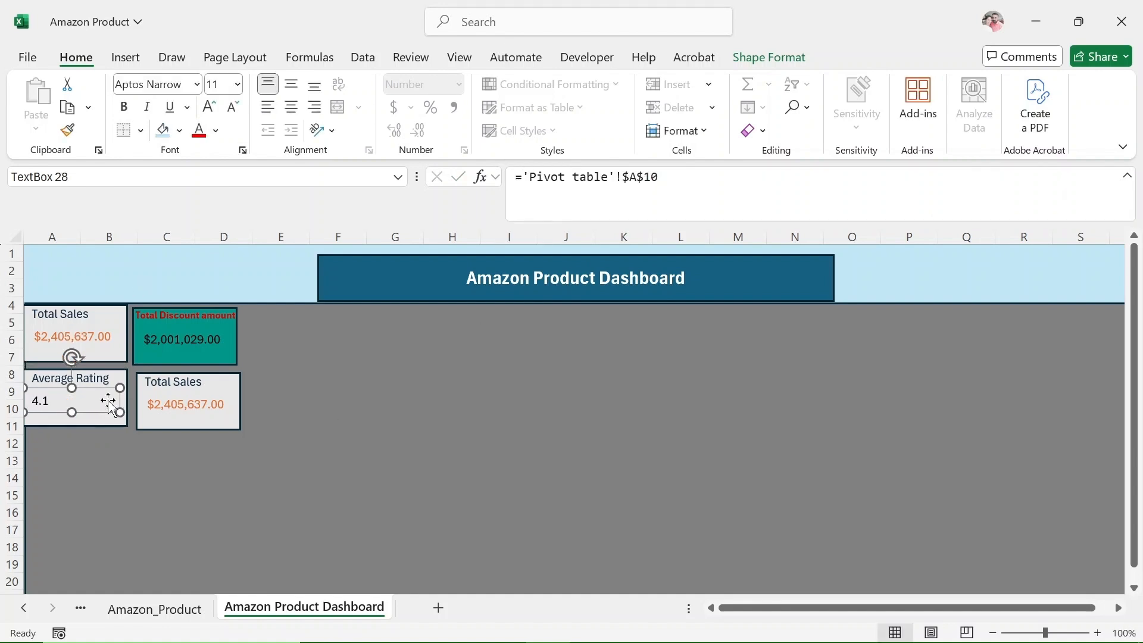
drag(94, 398, 121, 389)
click(85, 379)
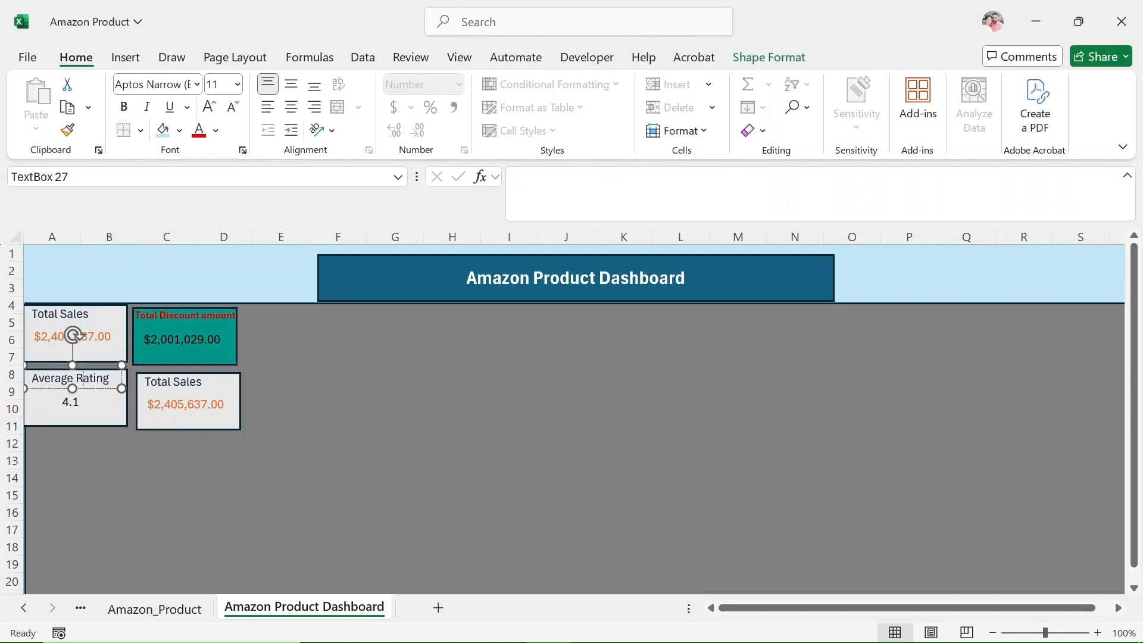
click(112, 423)
click(179, 131)
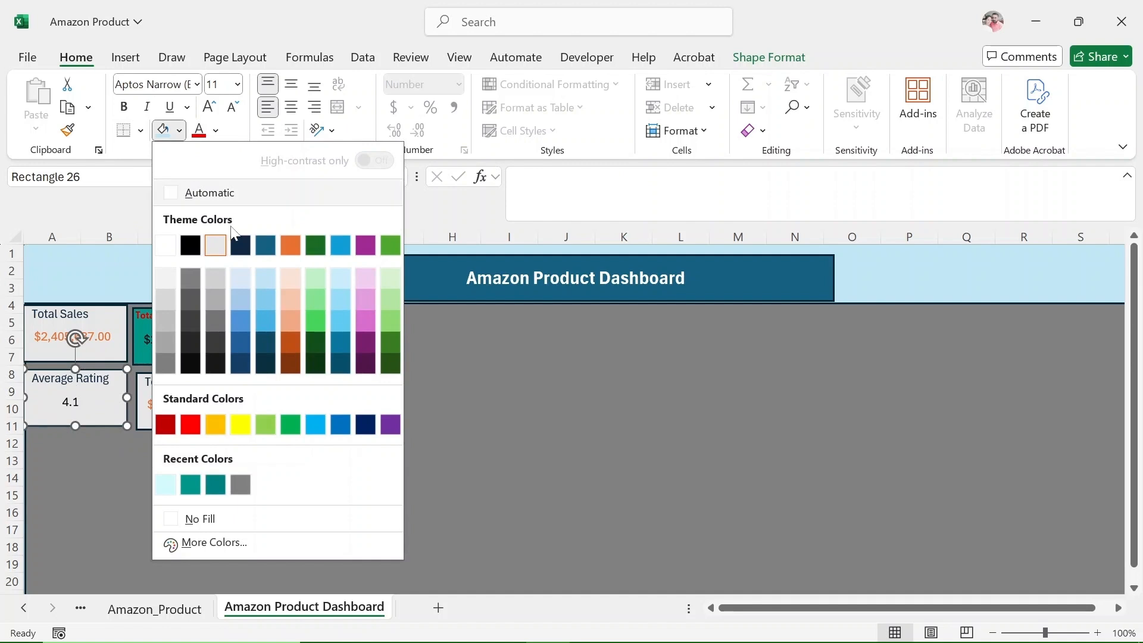
drag(126, 387, 120, 390)
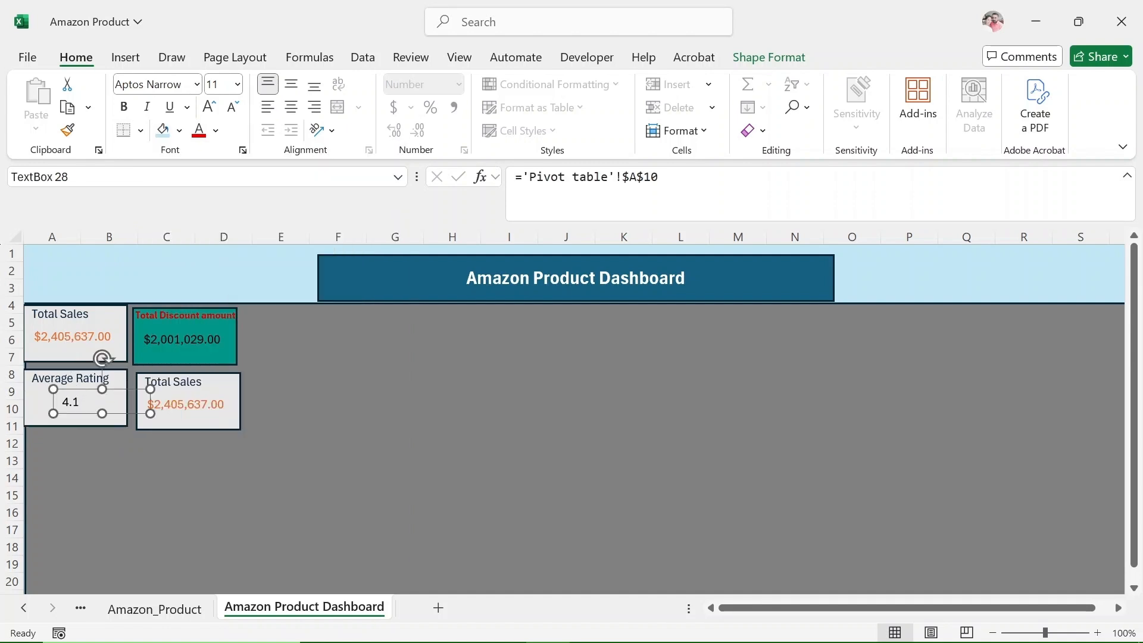
click(83, 378)
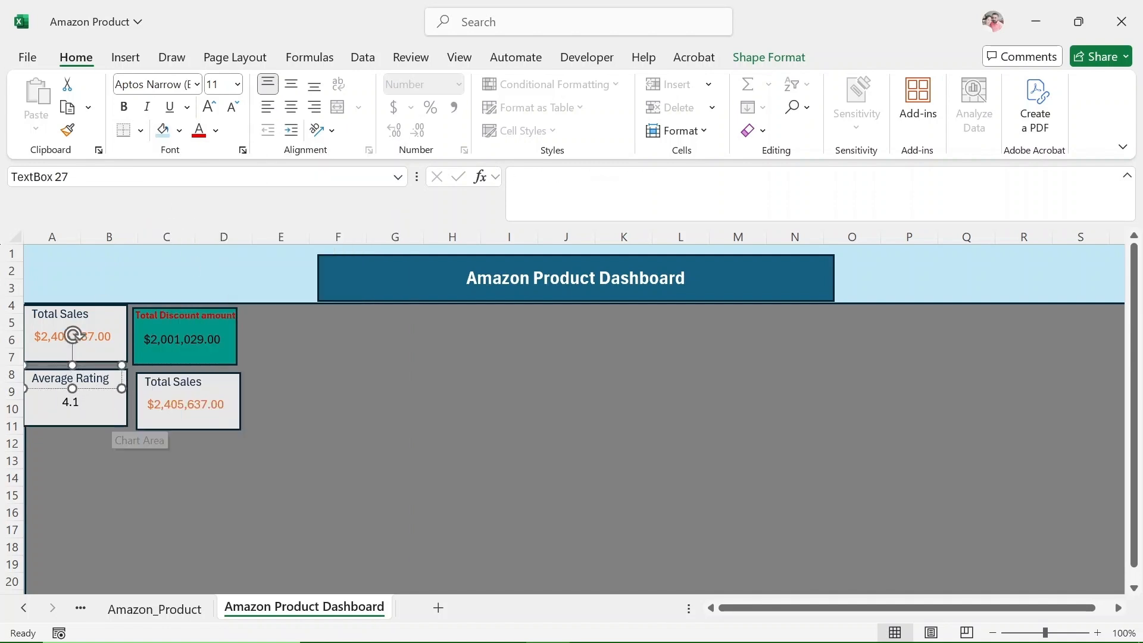
Fill the Average Rating card rectangle with the lightest orange theme color.
click(113, 423)
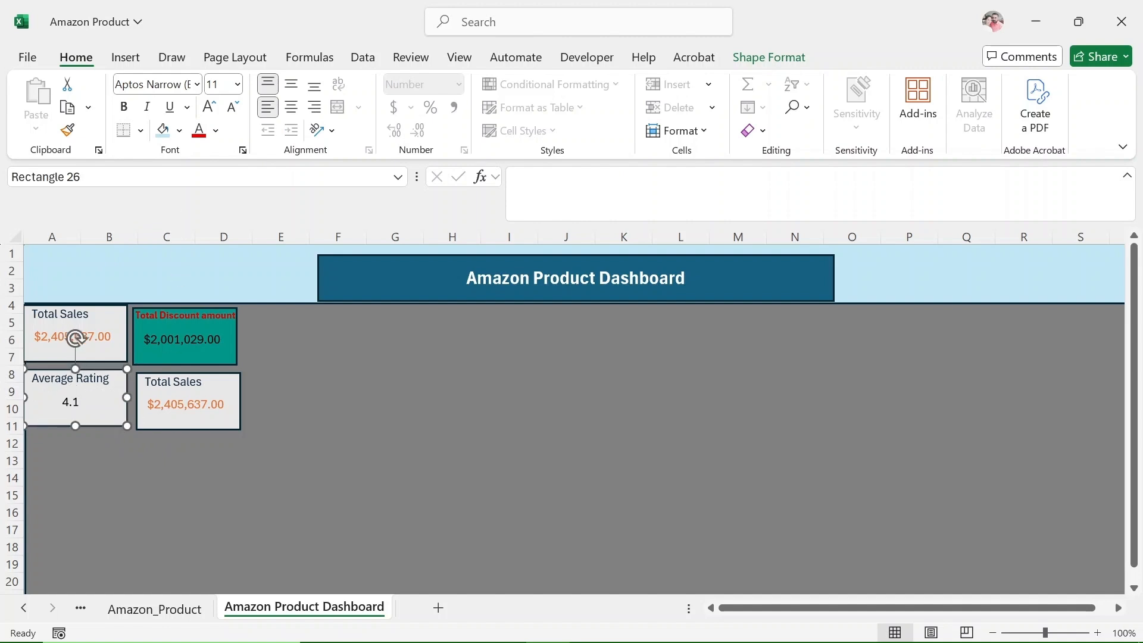
click(179, 130)
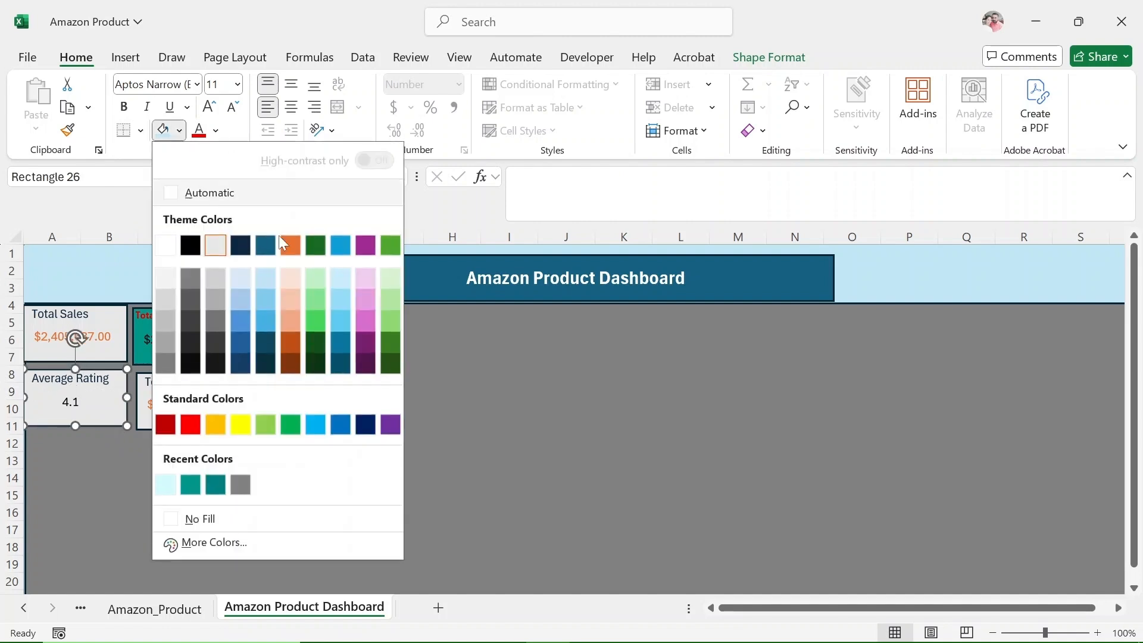
click(287, 281)
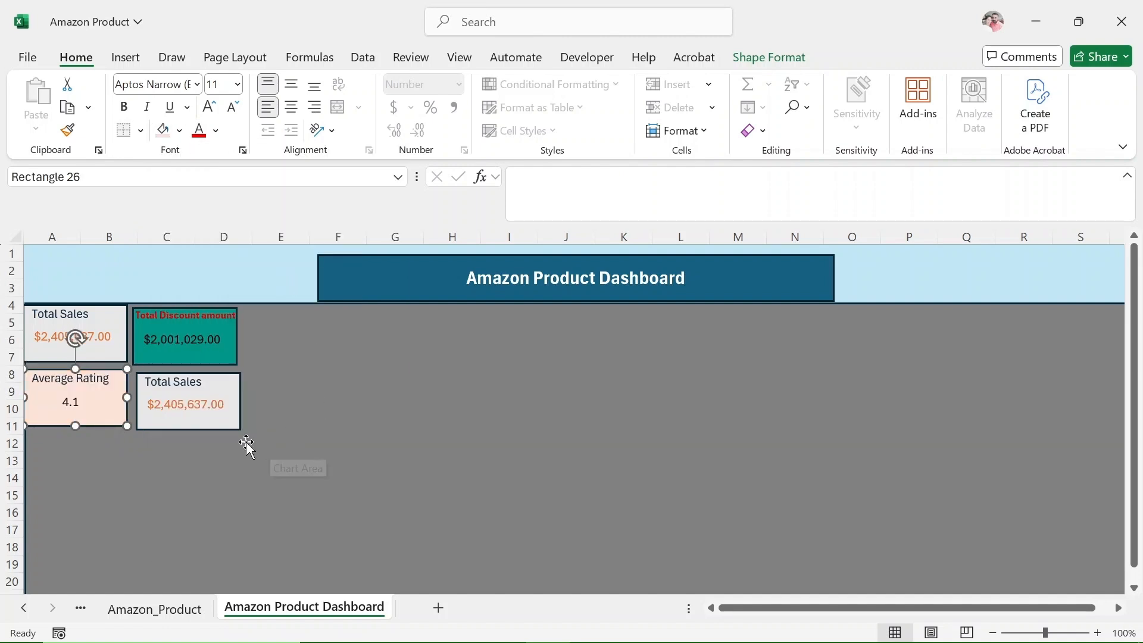
On the Pivot table sheet, copy the Average Rating PivotTable in A9:A10 and paste it at A12.
click(229, 393)
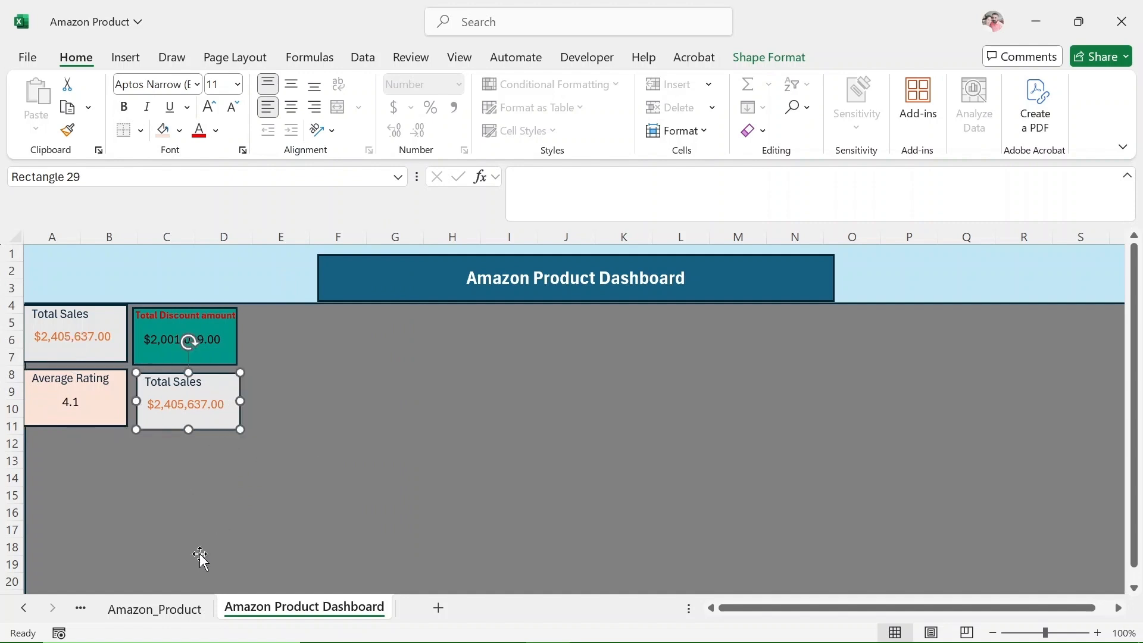
click(25, 608)
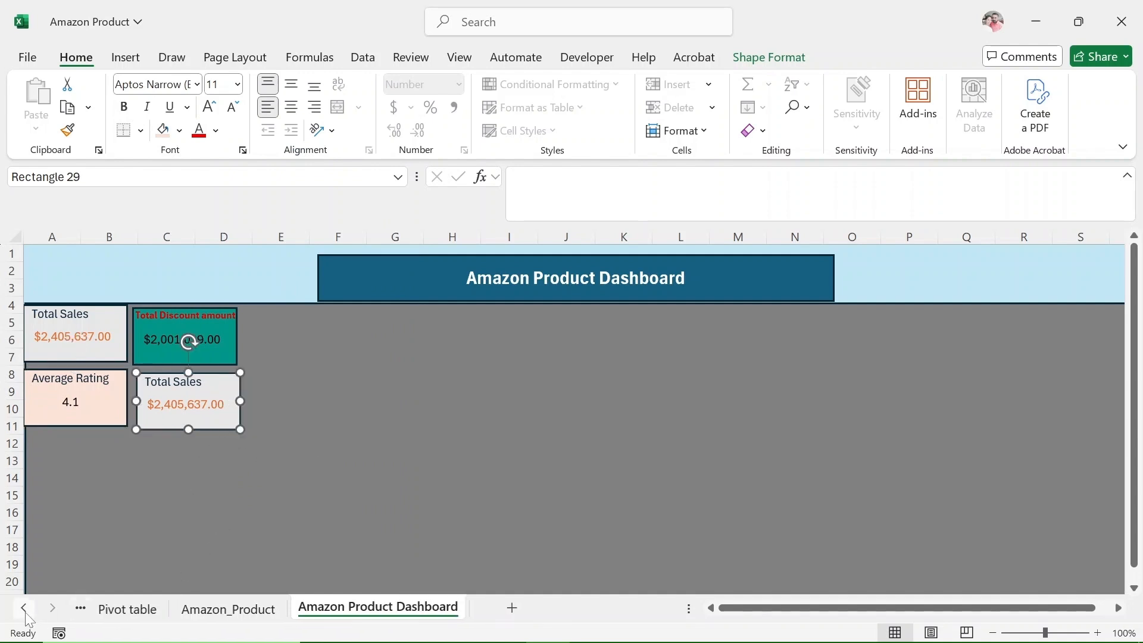
click(120, 613)
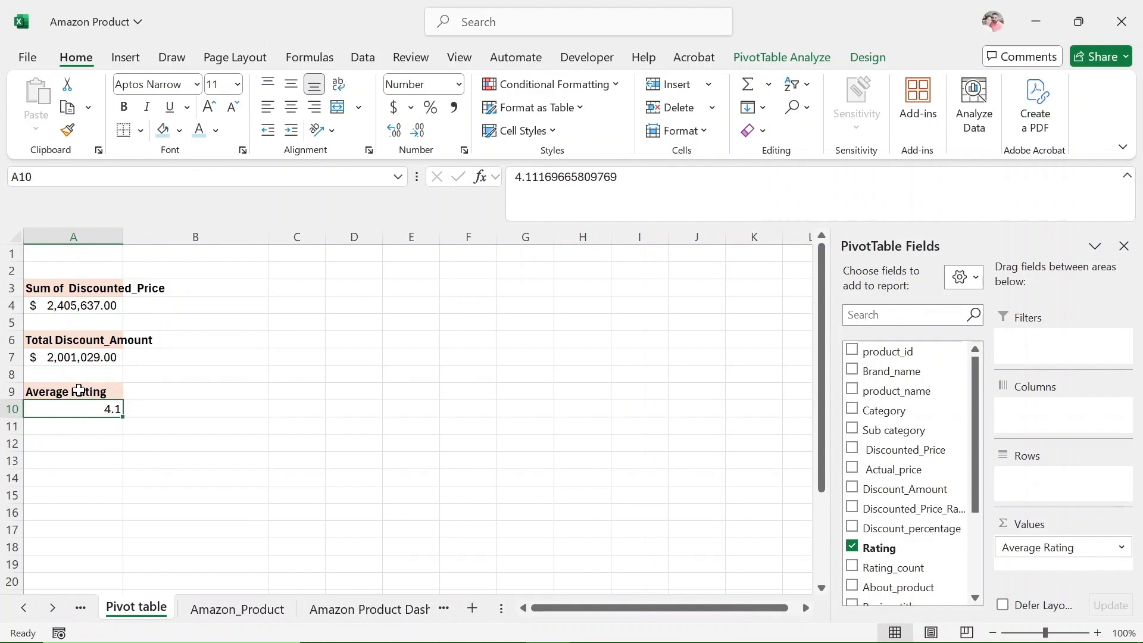
drag(79, 391, 83, 420)
key(ctrl+c)
click(85, 443)
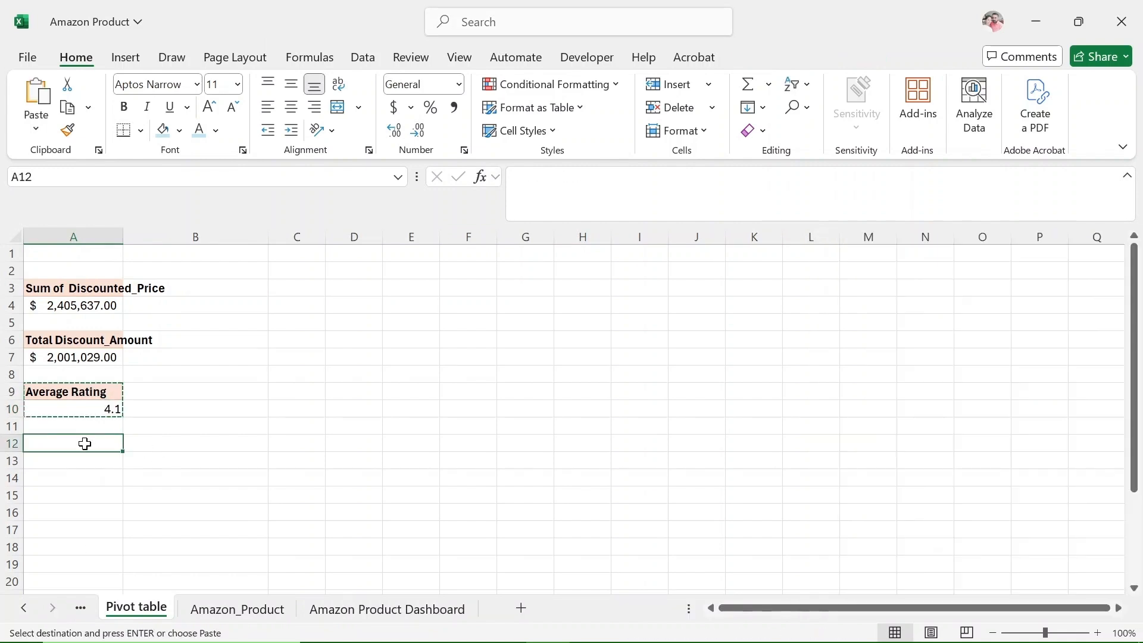
key(ctrl+v)
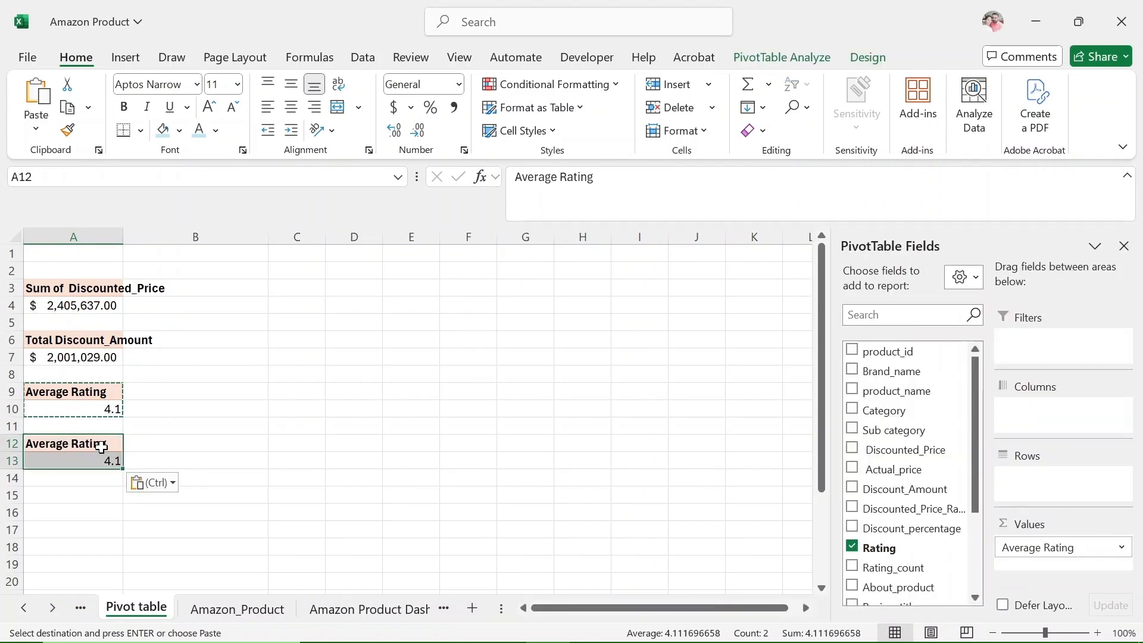
Replace Rating with Customer_Review_id as the value field of the PivotTable at A12.
click(104, 447)
click(87, 461)
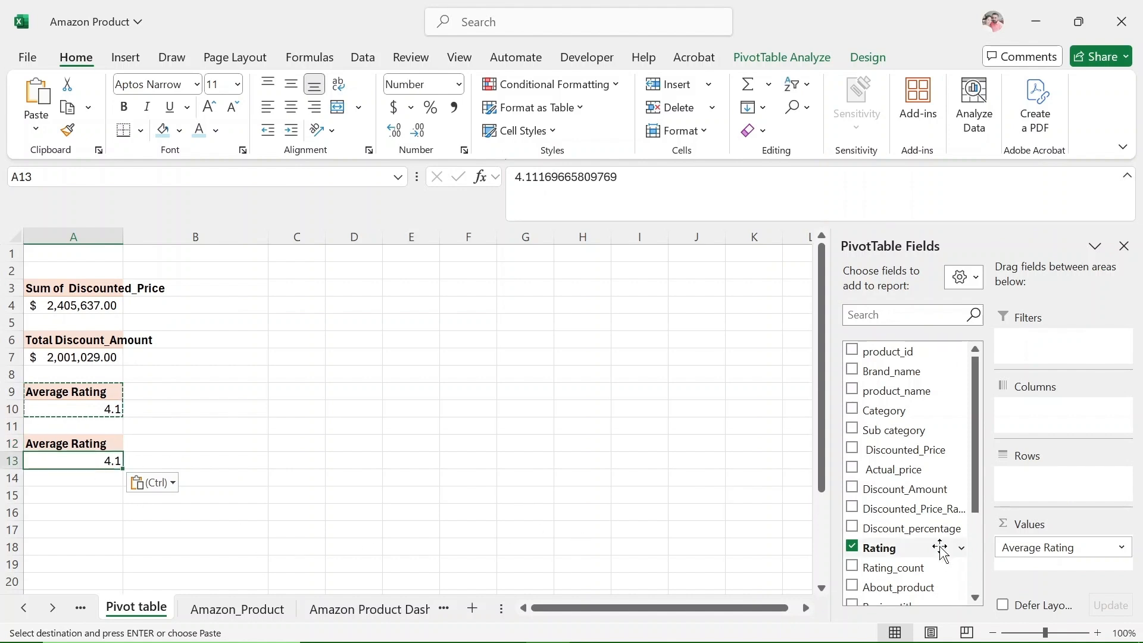
drag(975, 482, 974, 560)
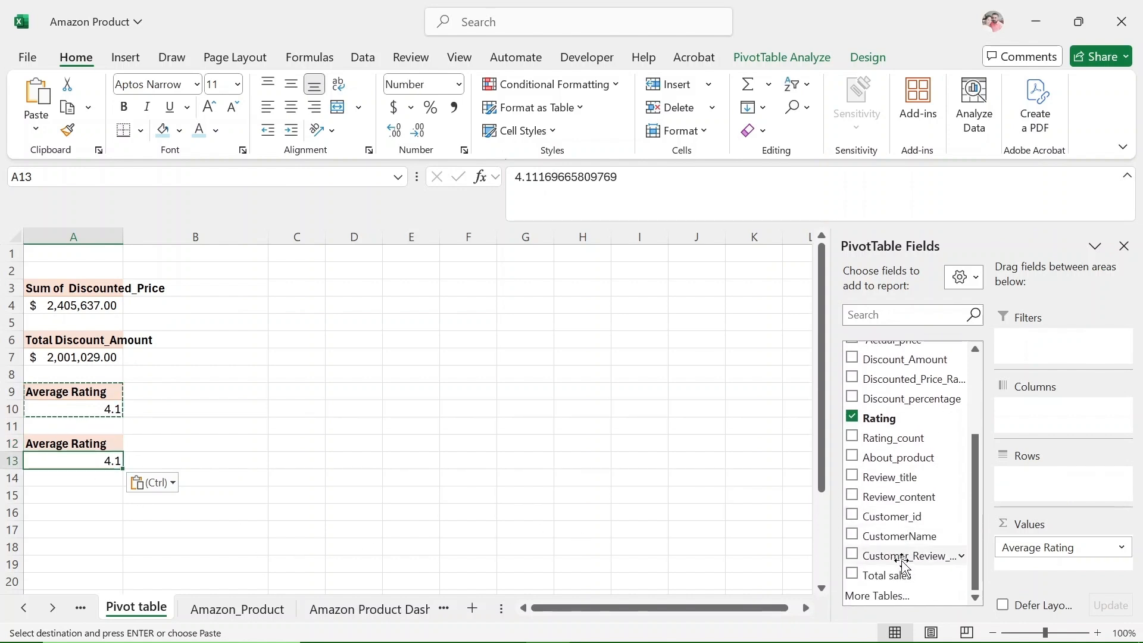
drag(893, 555, 768, 523)
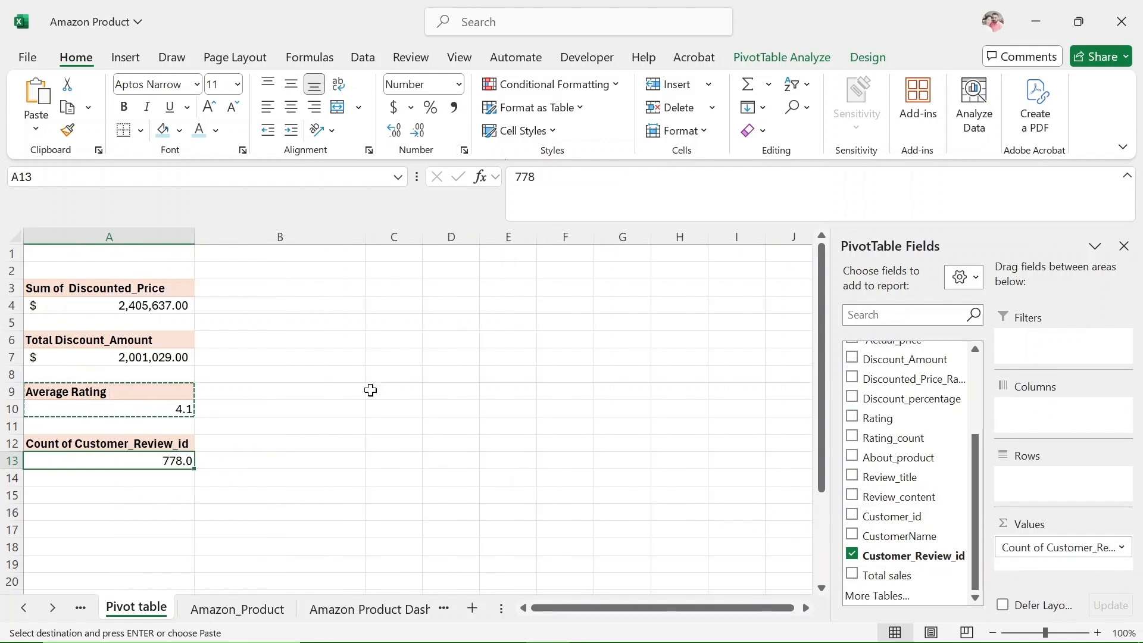
Shorten the PivotTable header in A12 to "Count Review".
click(153, 443)
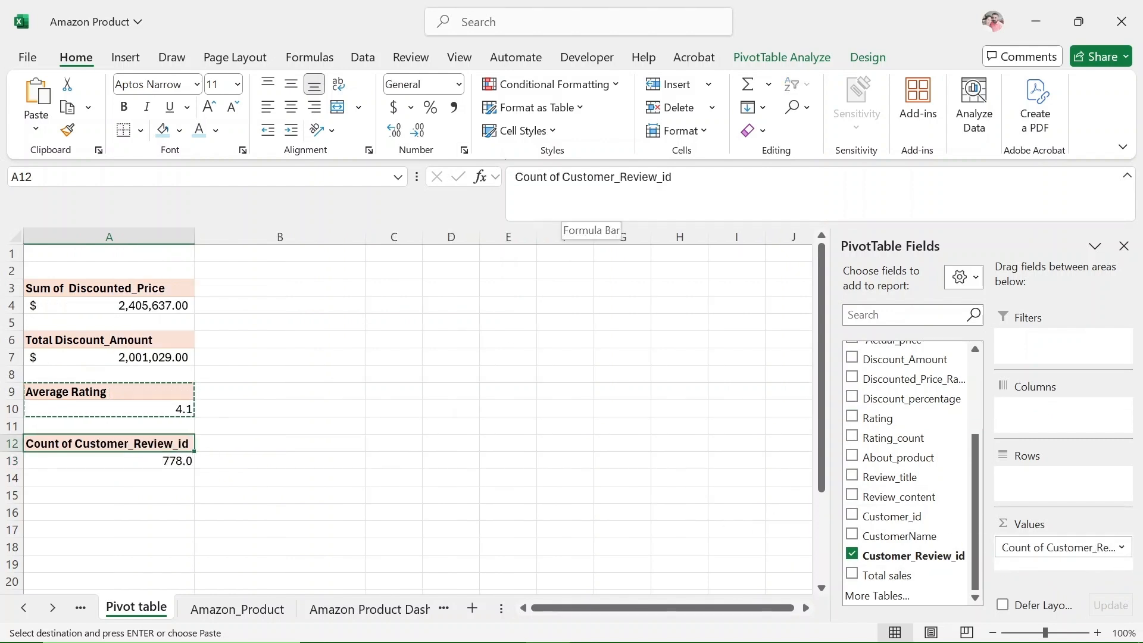
drag(549, 176, 615, 176)
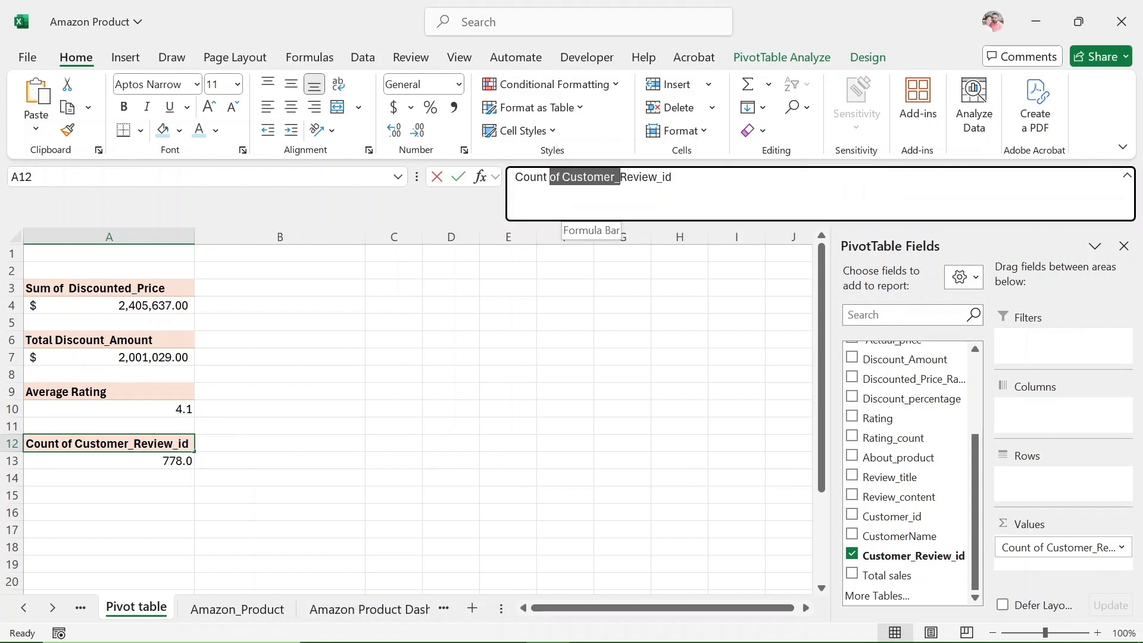
key(BackSpace)
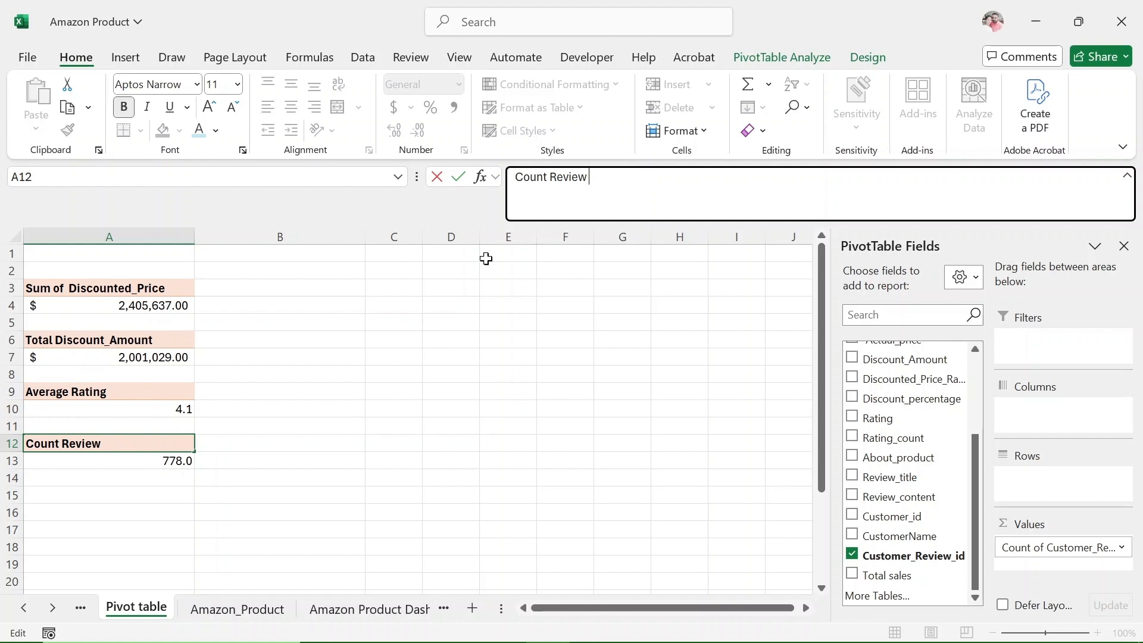
key(Return)
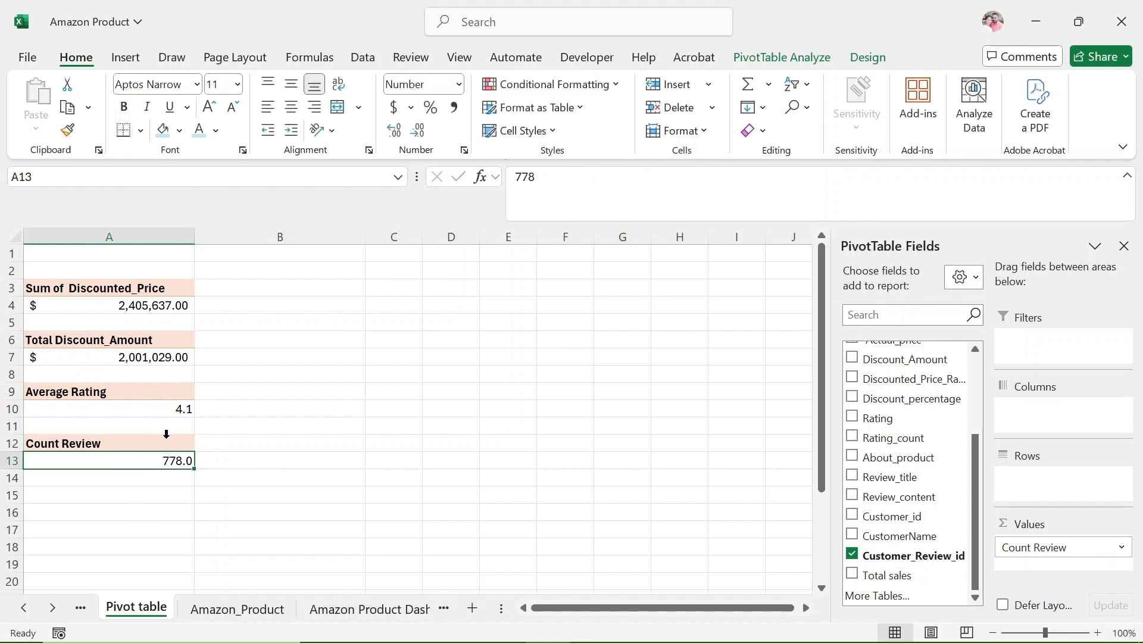
Add "Total" in front of the A12 header so that it reads "Total Count Review".
click(160, 446)
click(588, 177)
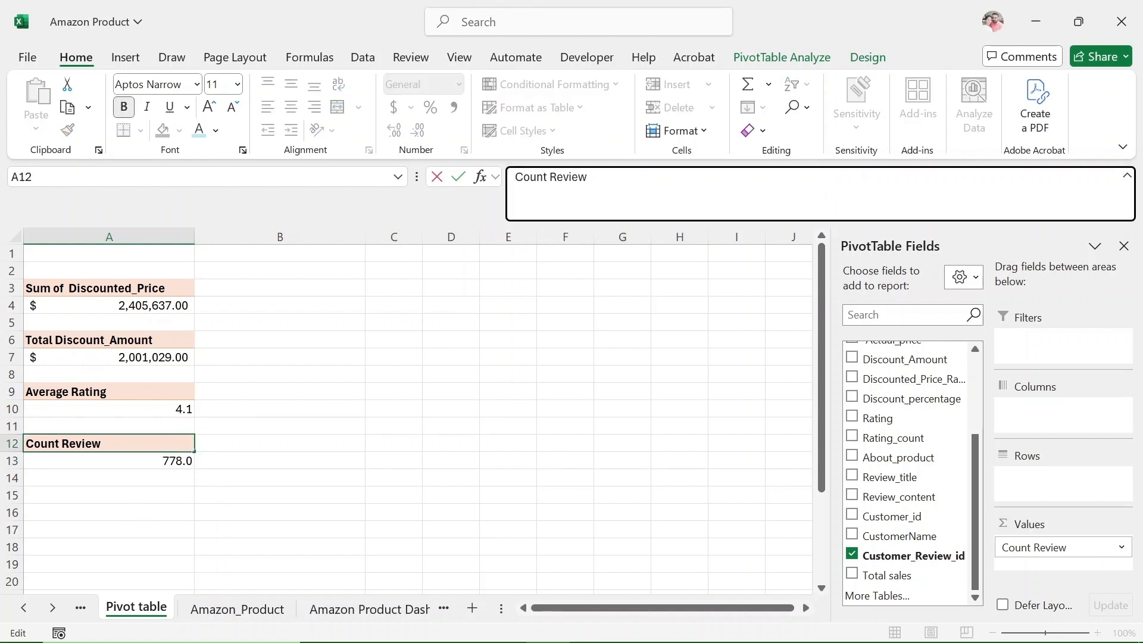
text(Total)
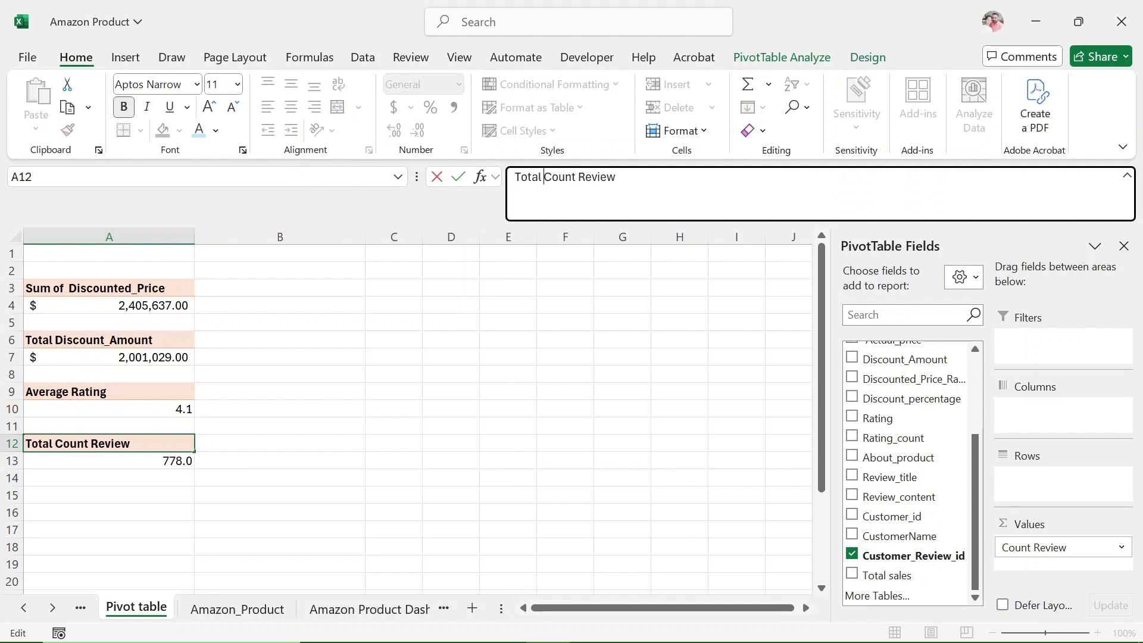
key(Return)
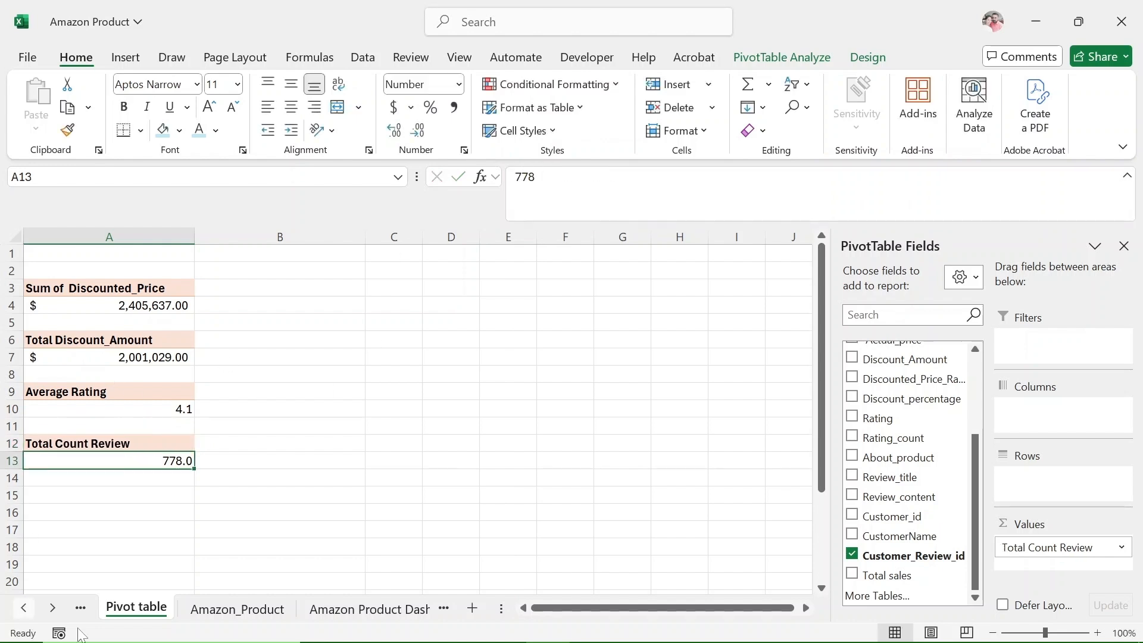
On the Amazon Product Dashboard sheet, complete the fourth card's title to read "Total Review" and widen its text box slightly.
click(342, 609)
click(198, 392)
click(202, 382)
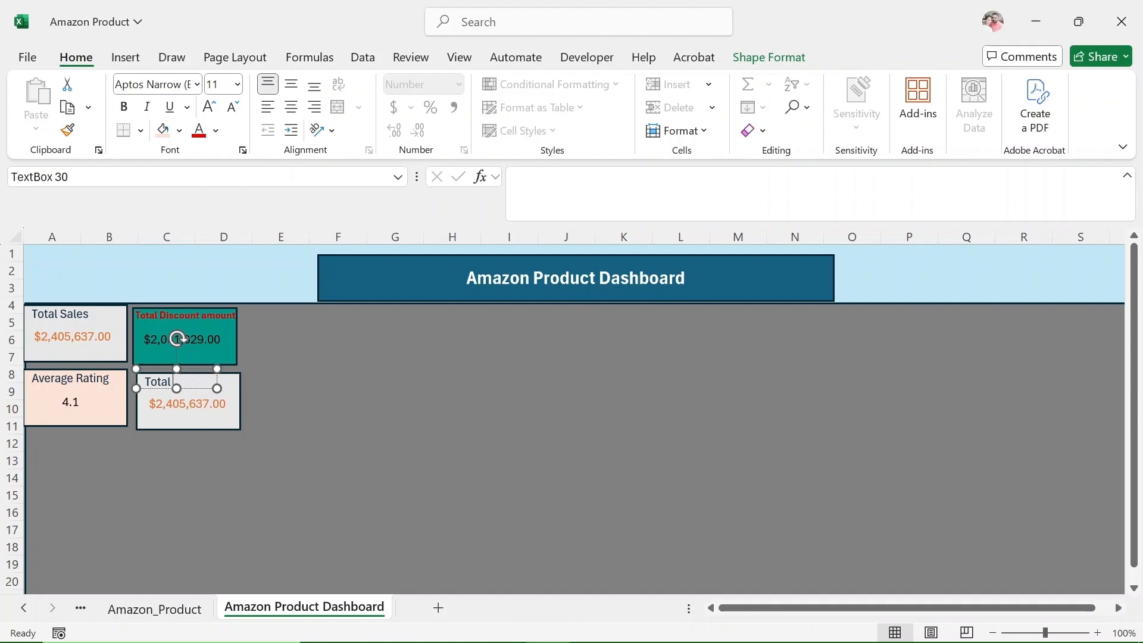
text(Review)
drag(216, 388, 231, 391)
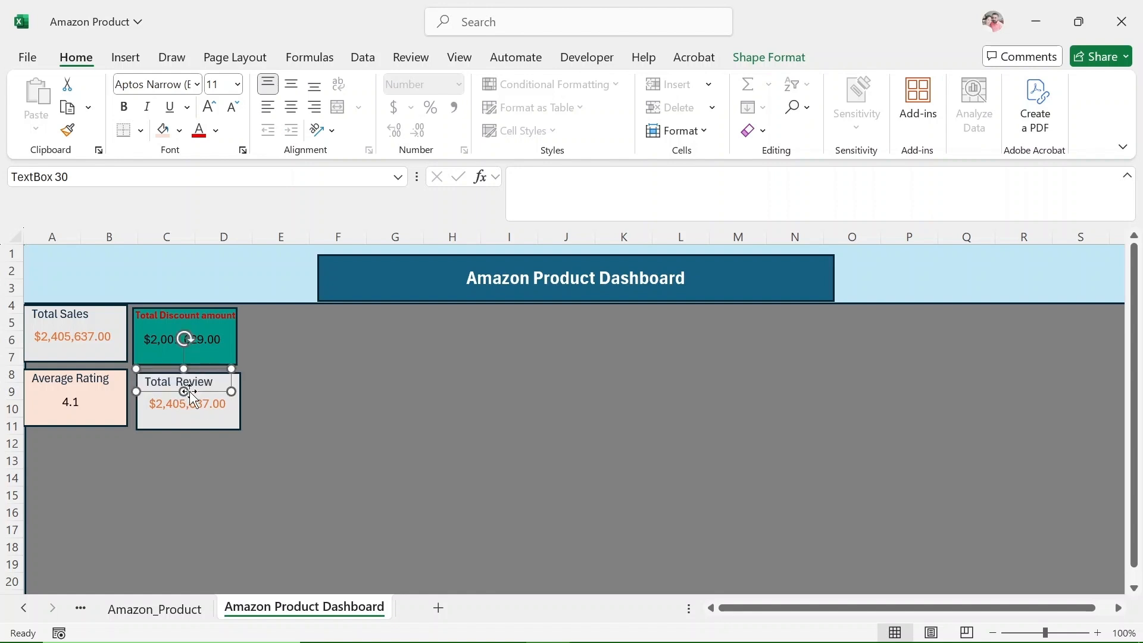
Make the "Total Review" and "Average Rating" card titles bold.
click(124, 106)
click(98, 390)
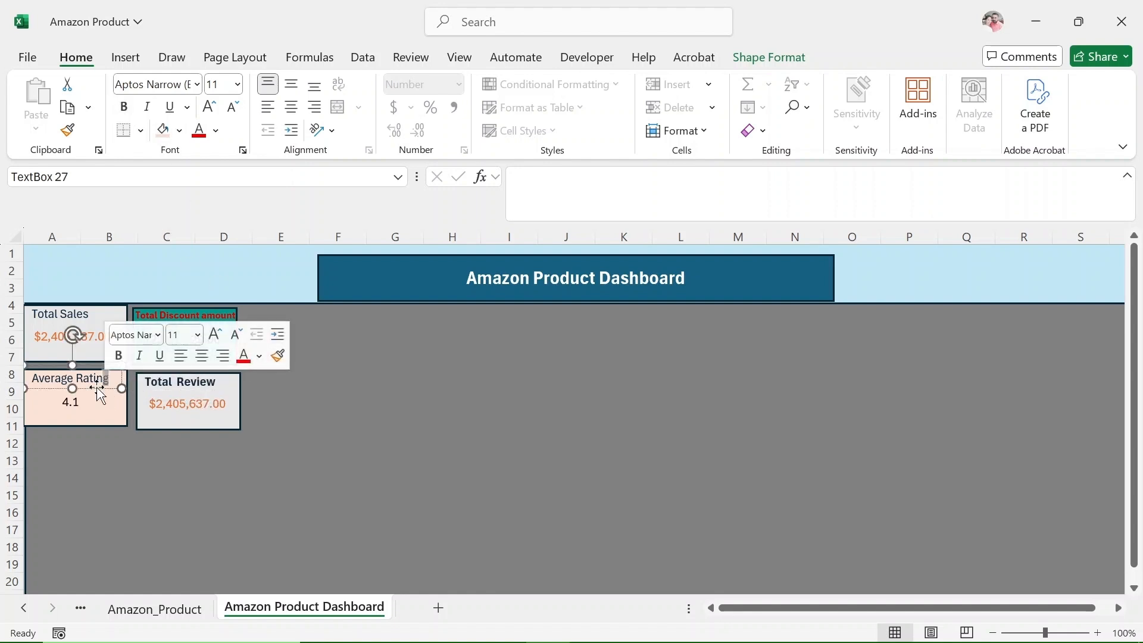
click(124, 107)
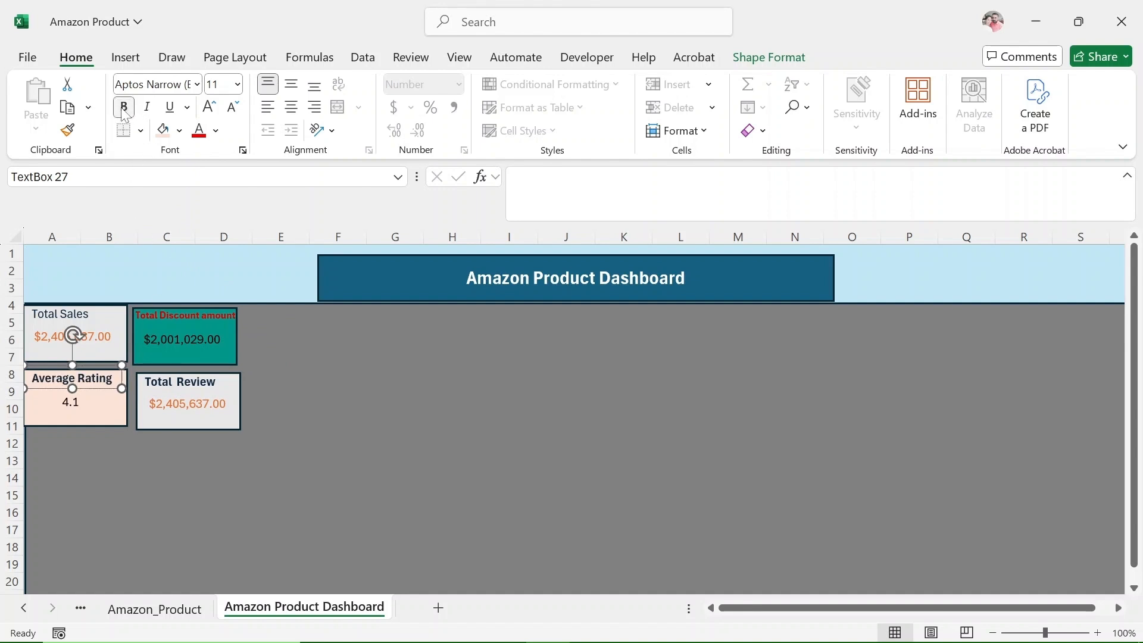
Link the Total Review card's value text box to ='Pivot table'!$A$13 and shift it towards the card's centre.
click(214, 407)
click(660, 178)
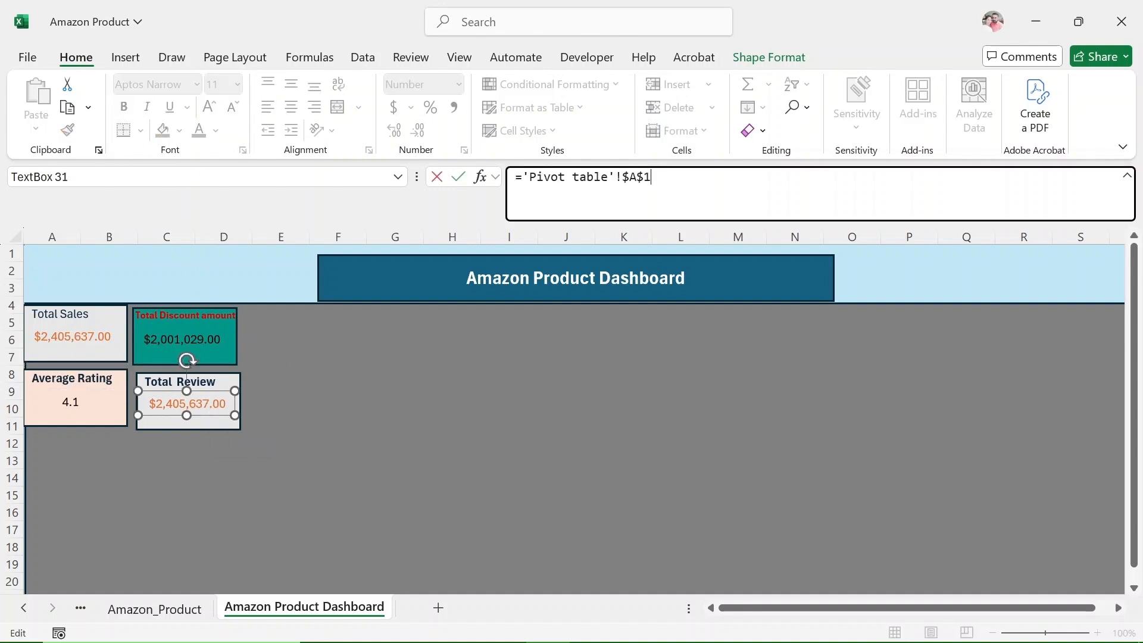
key(Return)
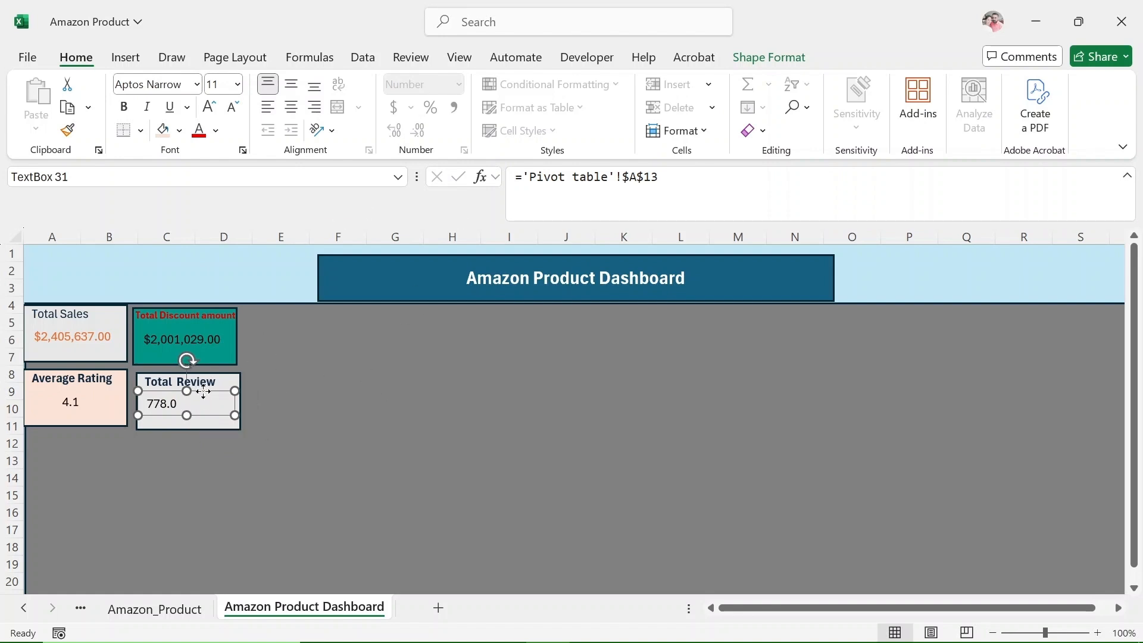
mouse_move(202, 392)
mouse_down()
mouse_move(224, 384)
mouse_move(224, 395)
mouse_up()
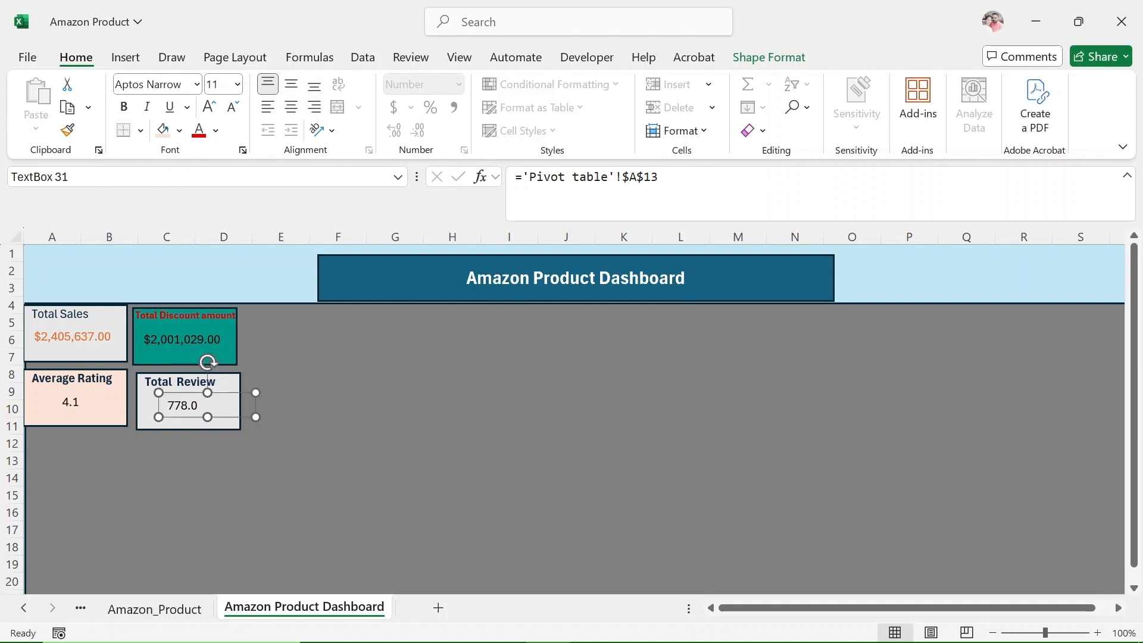
Fill the Total Review card's rectangle with the lightest blue theme color.
click(211, 429)
click(179, 129)
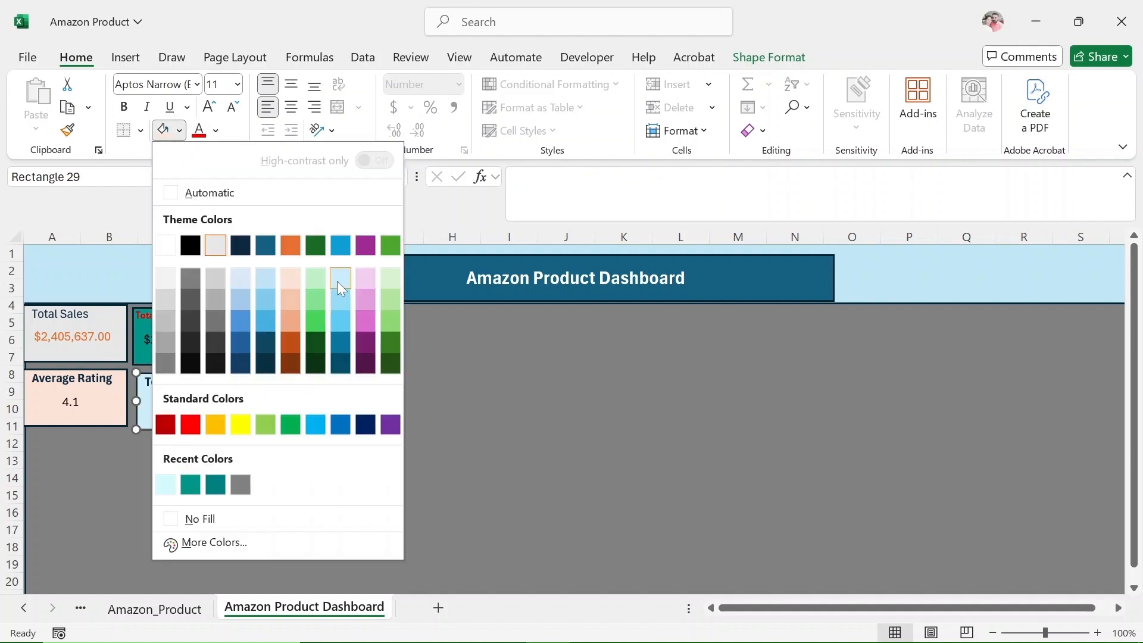
click(340, 278)
click(333, 437)
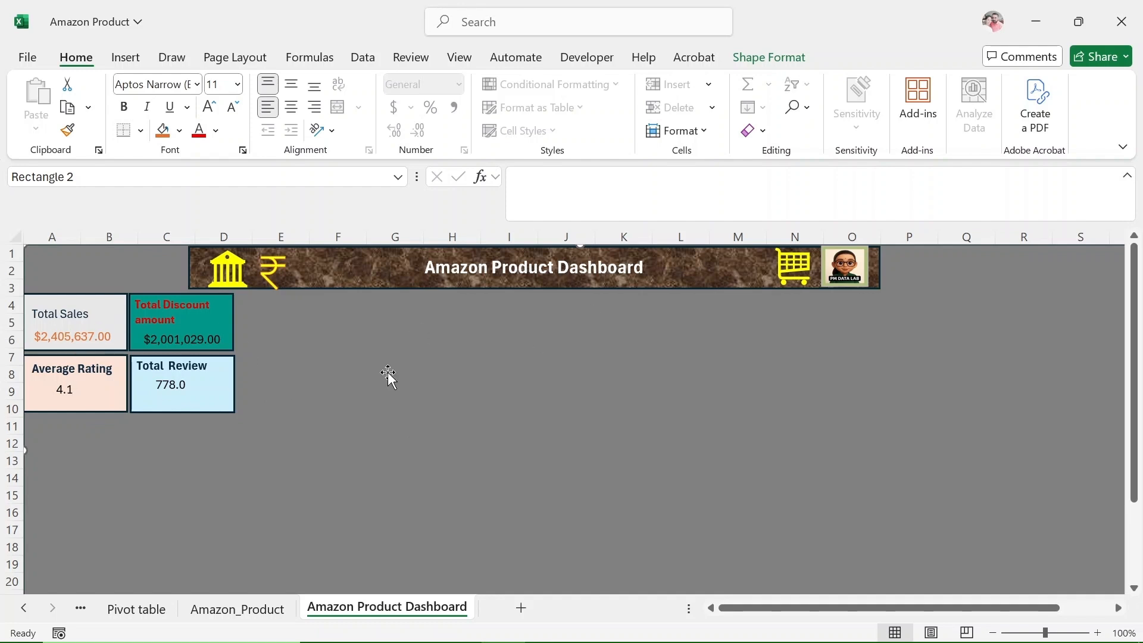
click(104, 326)
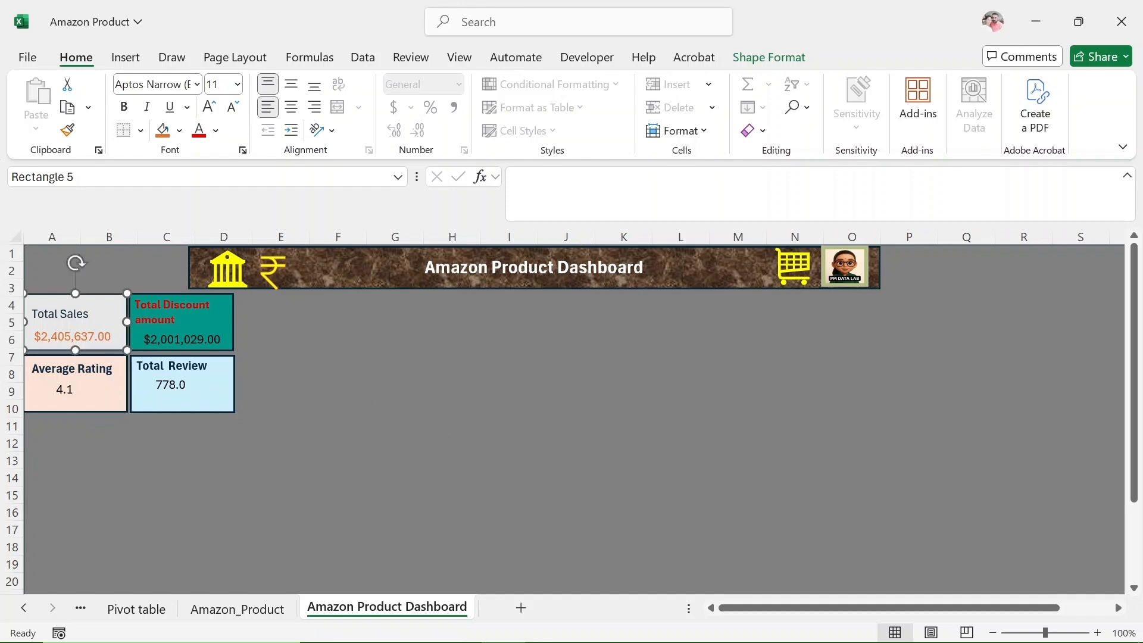
click(110, 379)
click(217, 403)
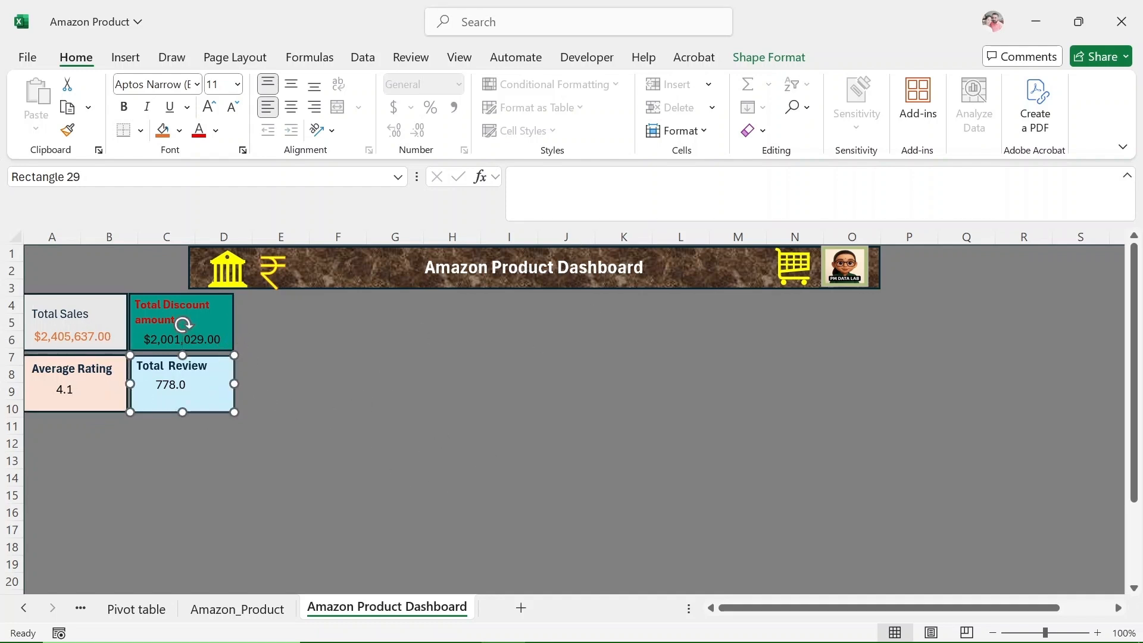
click(183, 324)
click(331, 391)
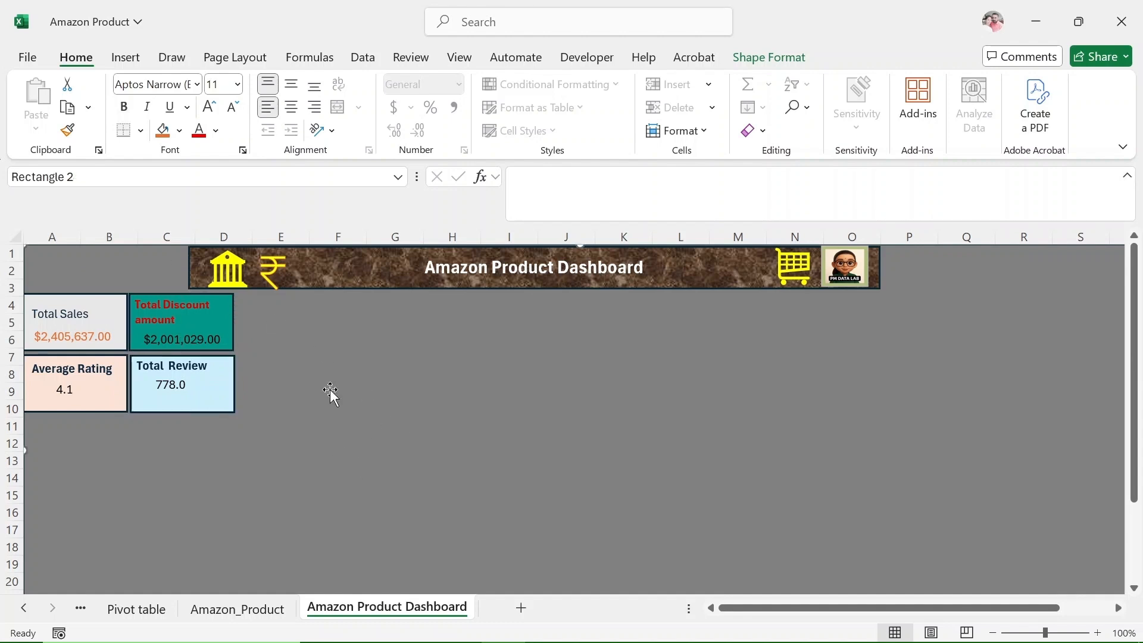
On the Pivot table sheet, copy the Discounted_Price PivotTable in A3:A4 to C3 and fit column C to its contents.
click(136, 608)
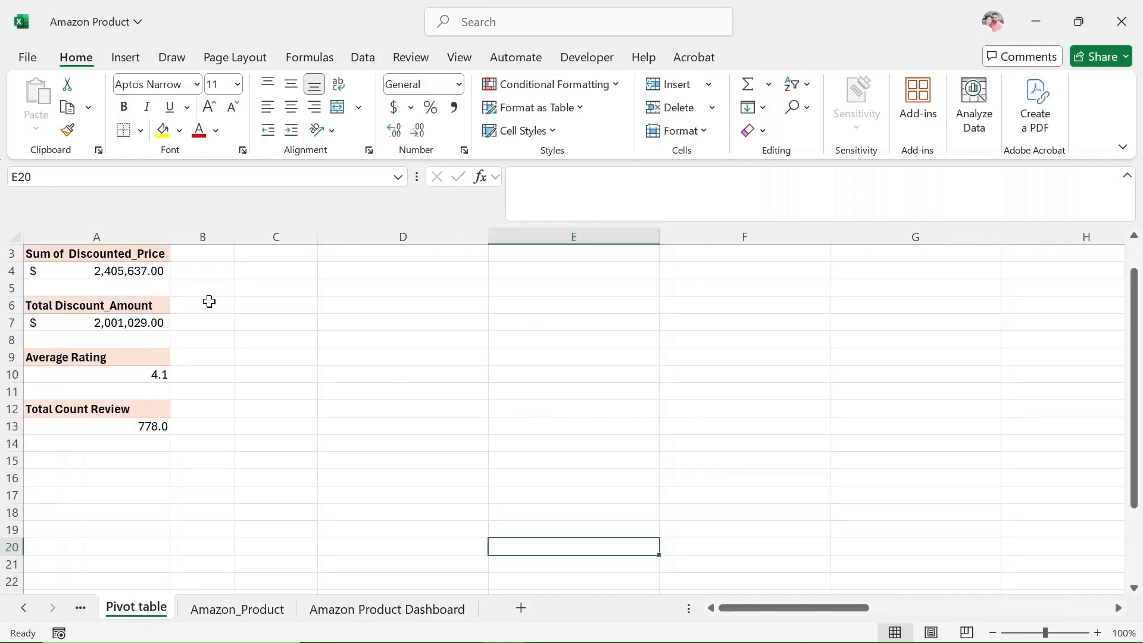
scroll(371, 390, up, 1)
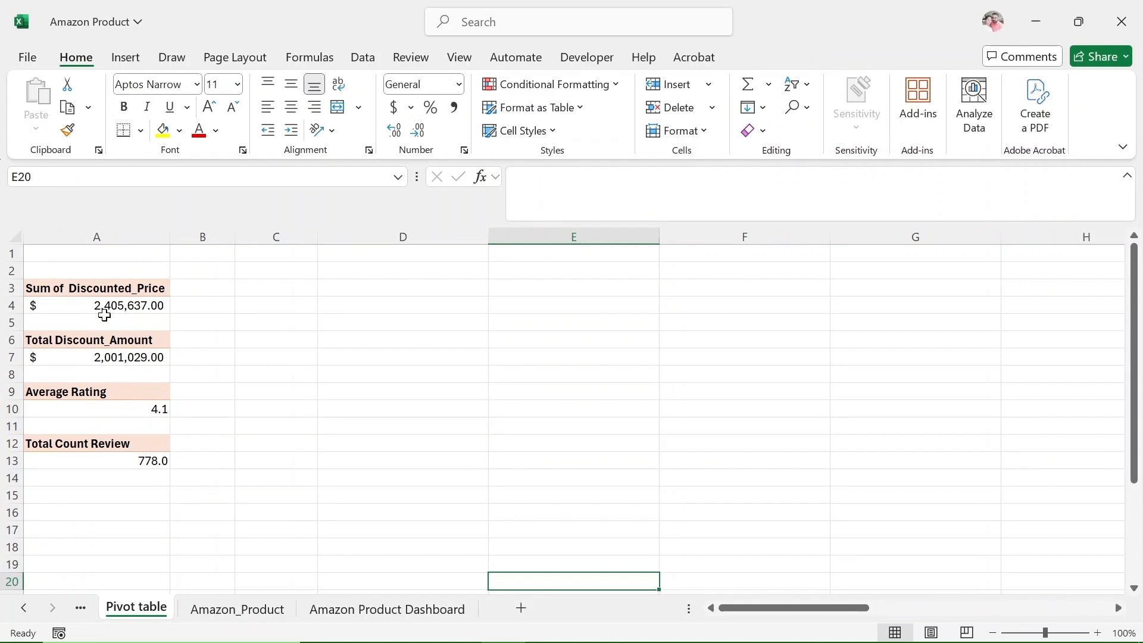
drag(105, 288, 127, 310)
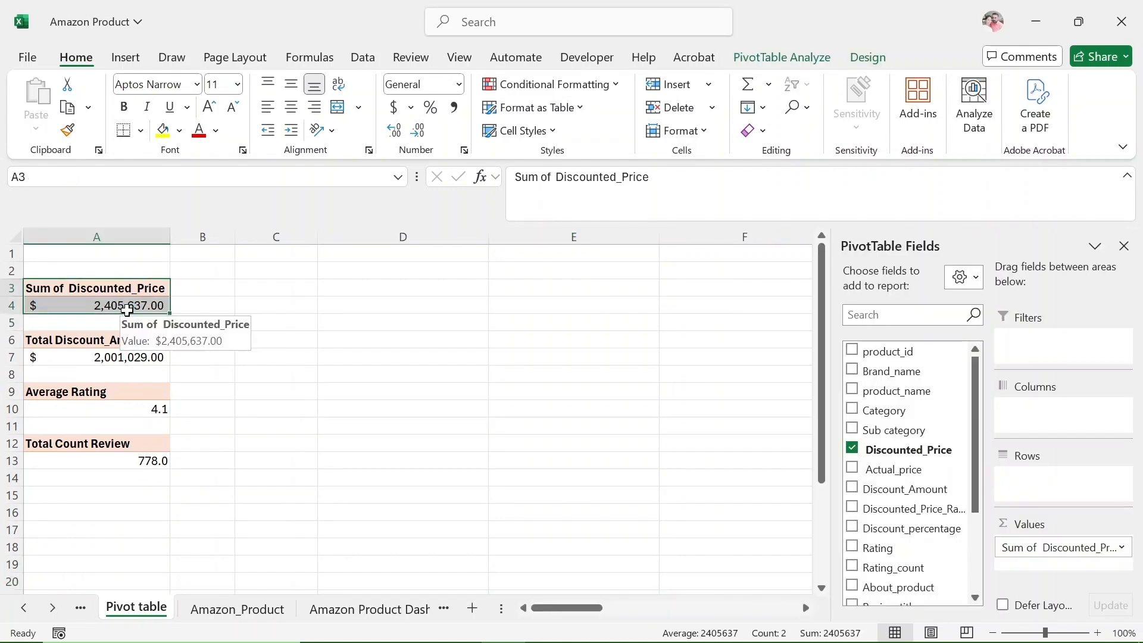
key(ctrl+c)
click(259, 287)
key(ctrl+v)
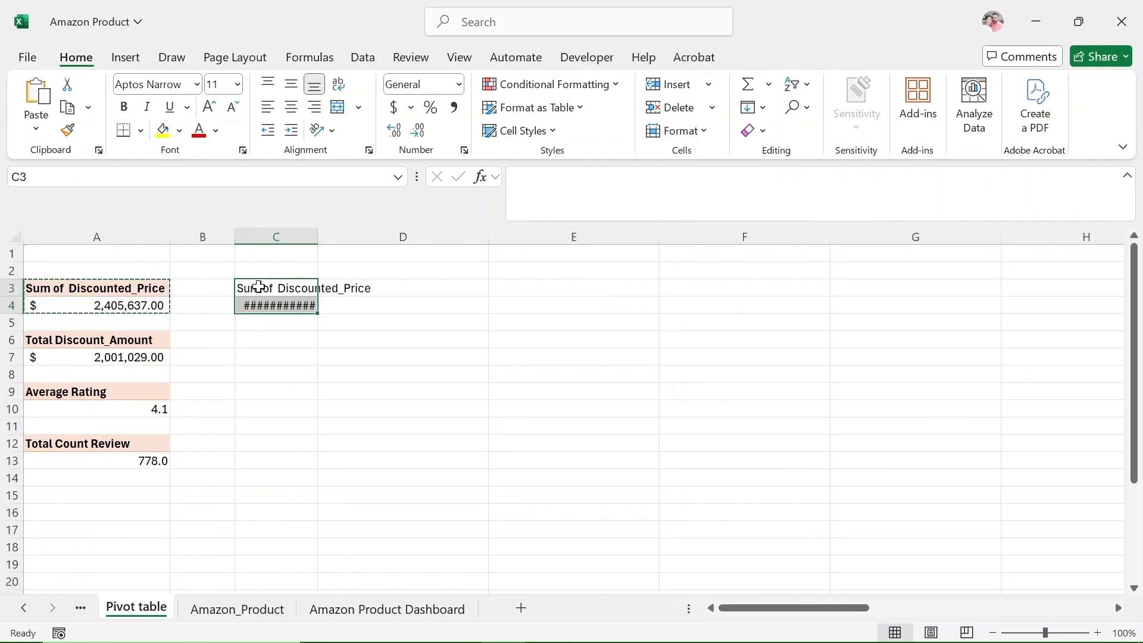
double_click(317, 236)
click(339, 292)
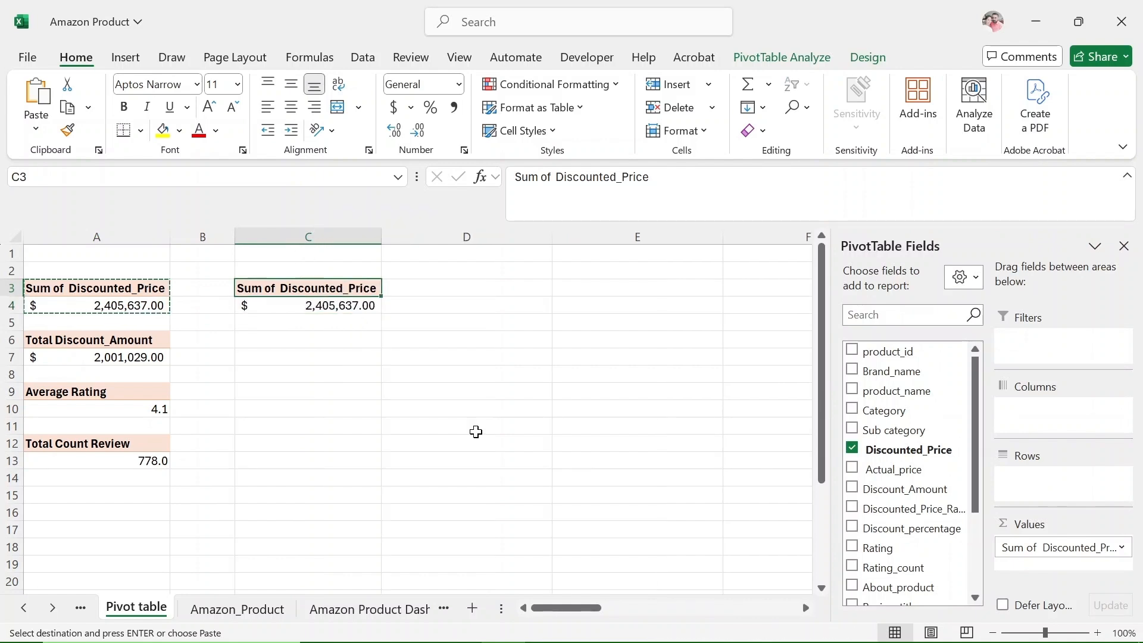
Add Category to the rows of the PivotTable at C3, with one sum of Discounted_Price as its only value field.
drag(883, 410, 1043, 482)
drag(894, 453, 981, 571)
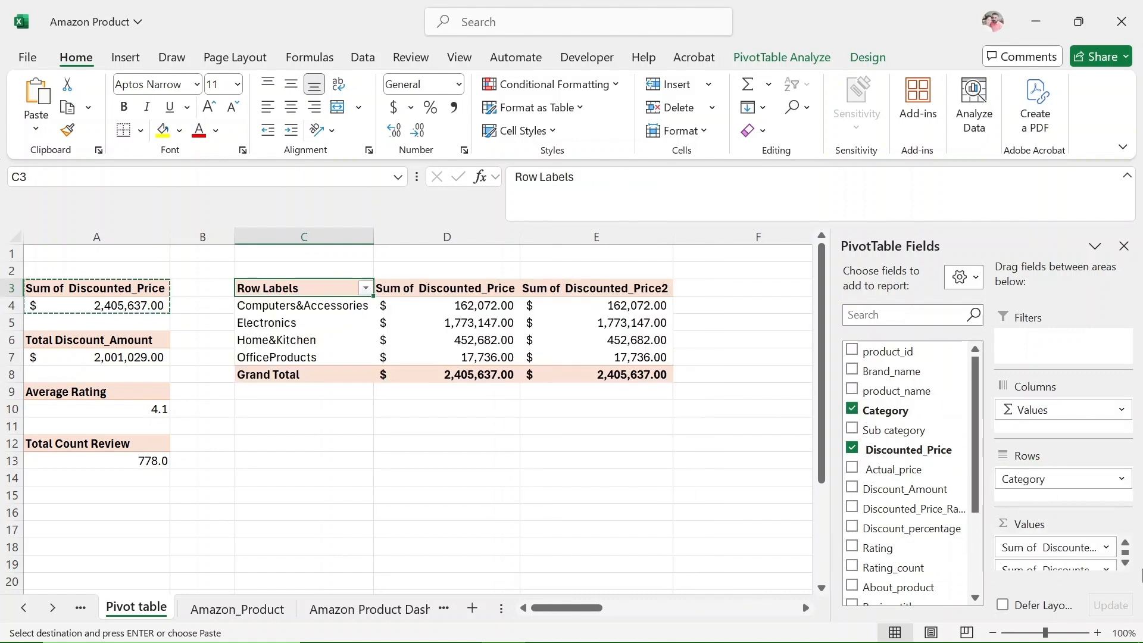
drag(1053, 560, 934, 589)
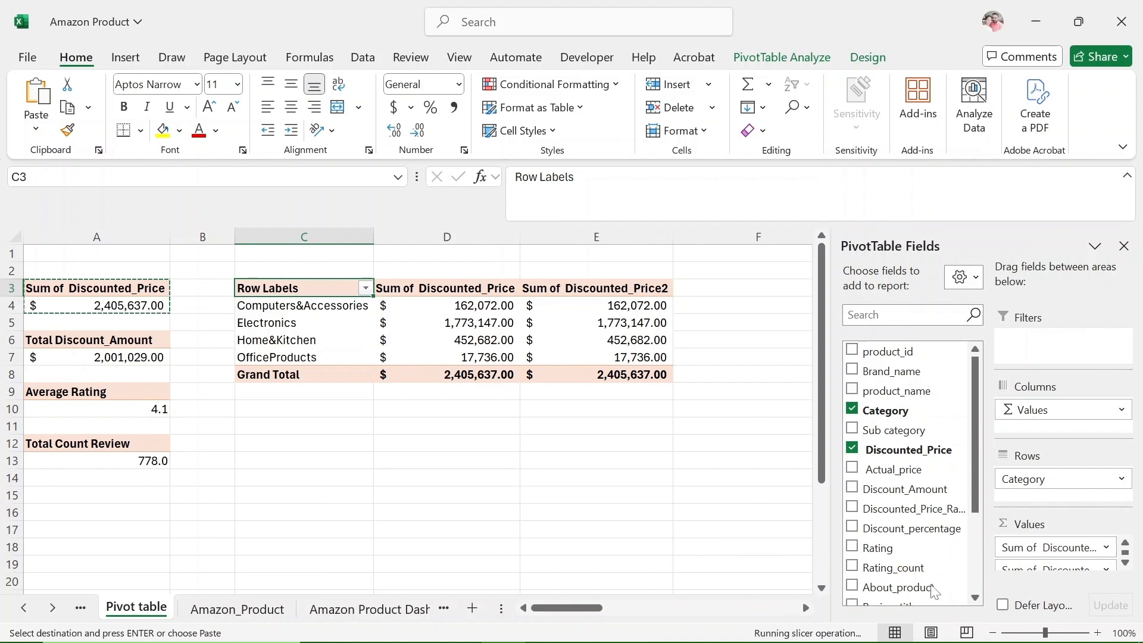
click(851, 452)
drag(869, 454, 1040, 561)
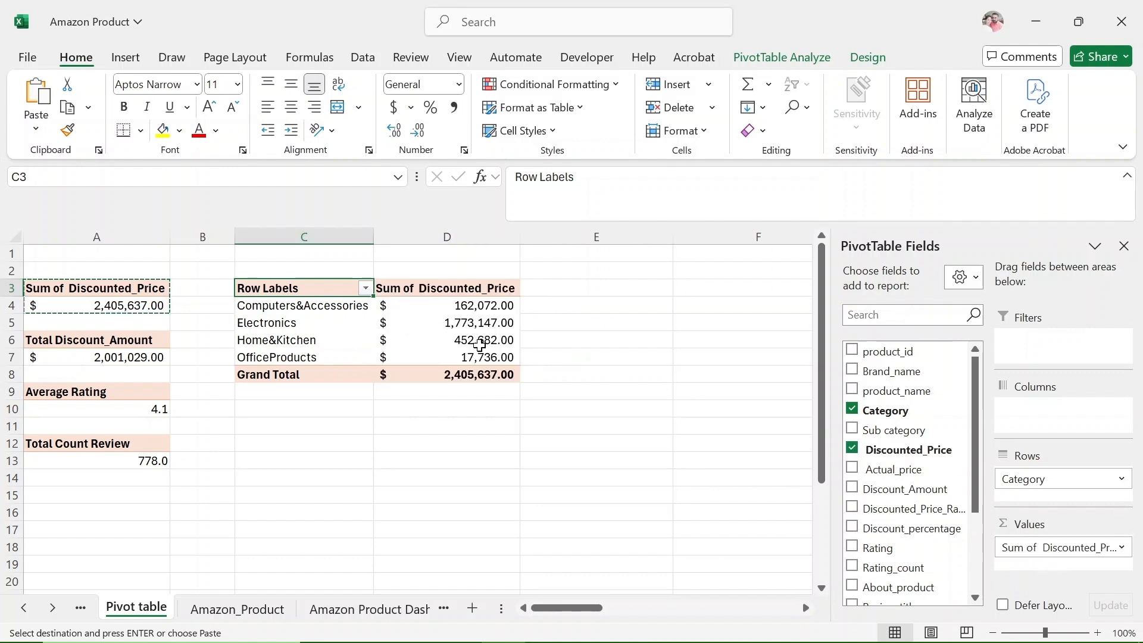
Insert a Clustered Column PivotChart from the category PivotTable and place it just below that table.
click(356, 315)
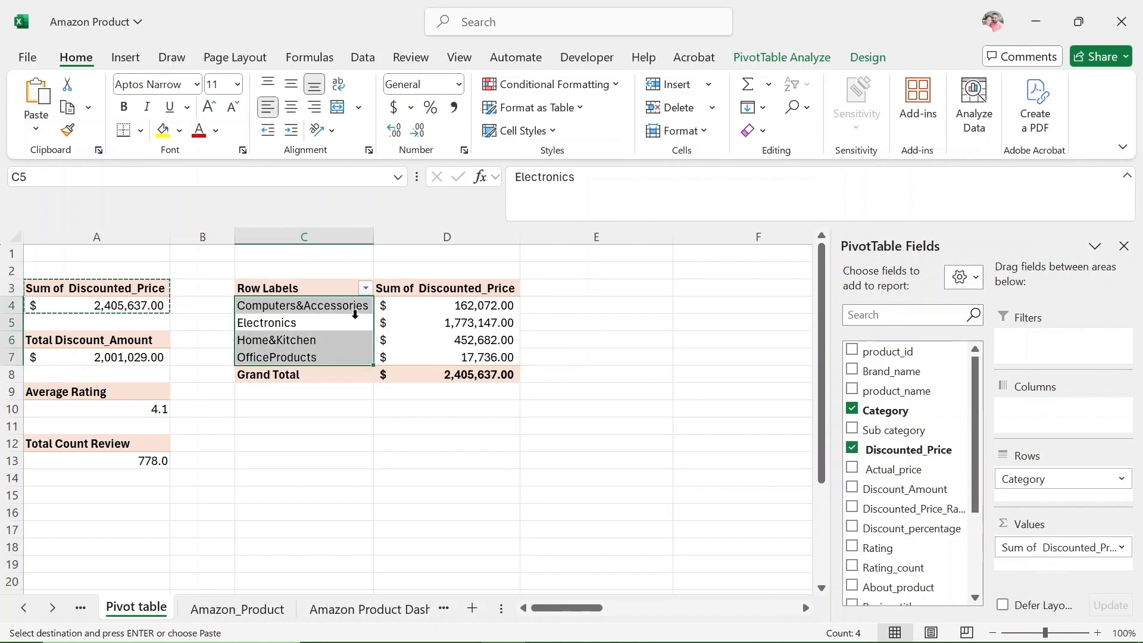
click(415, 316)
click(777, 58)
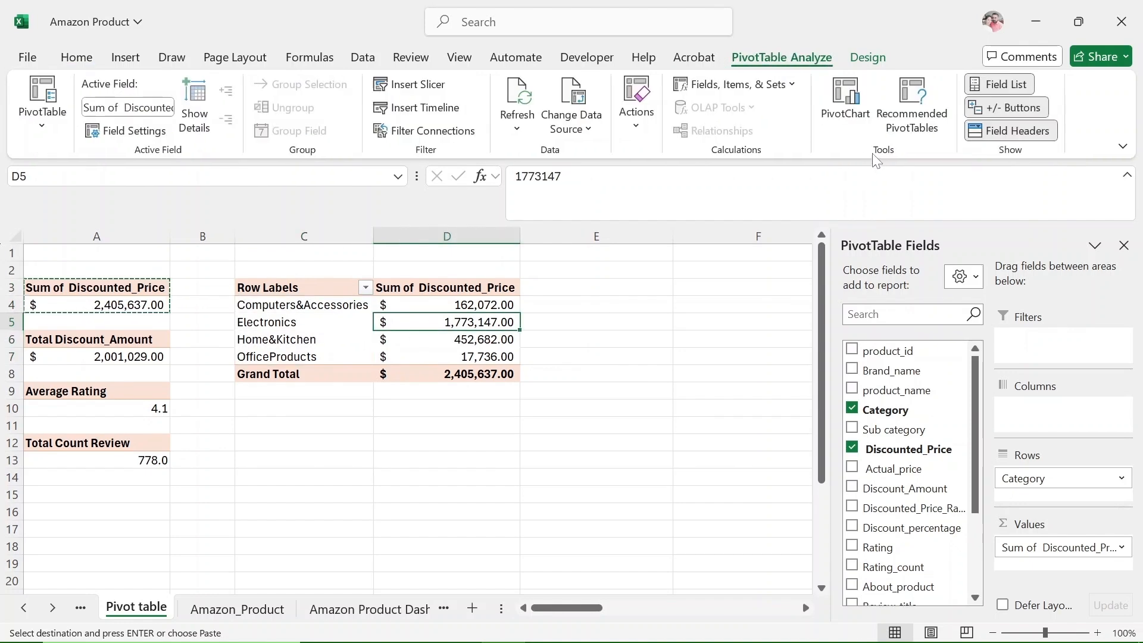
click(843, 104)
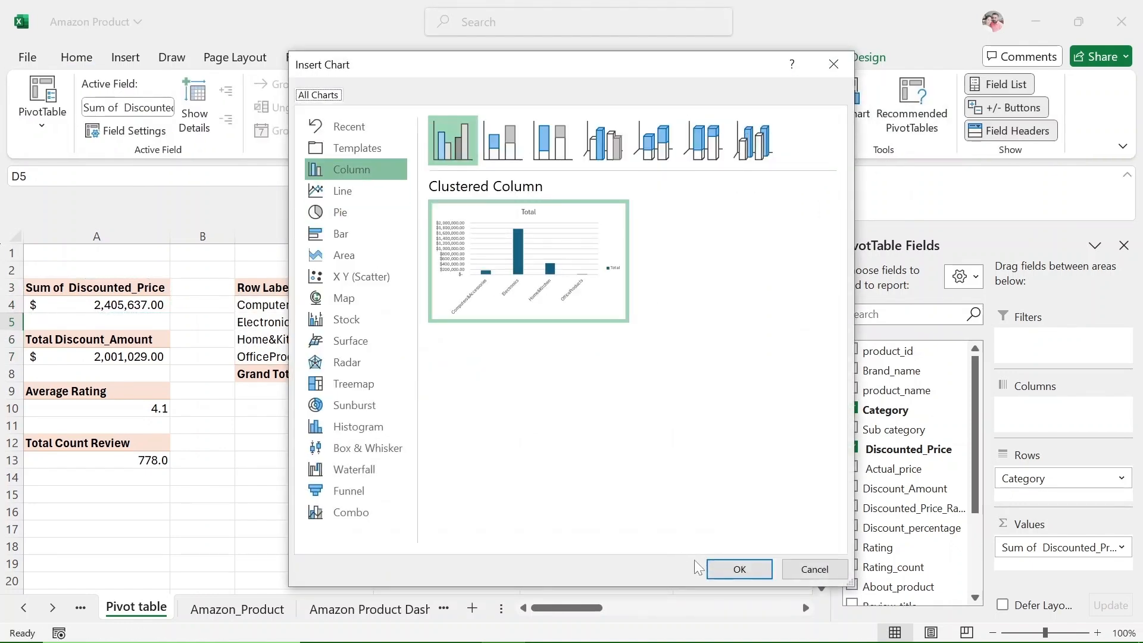
click(739, 569)
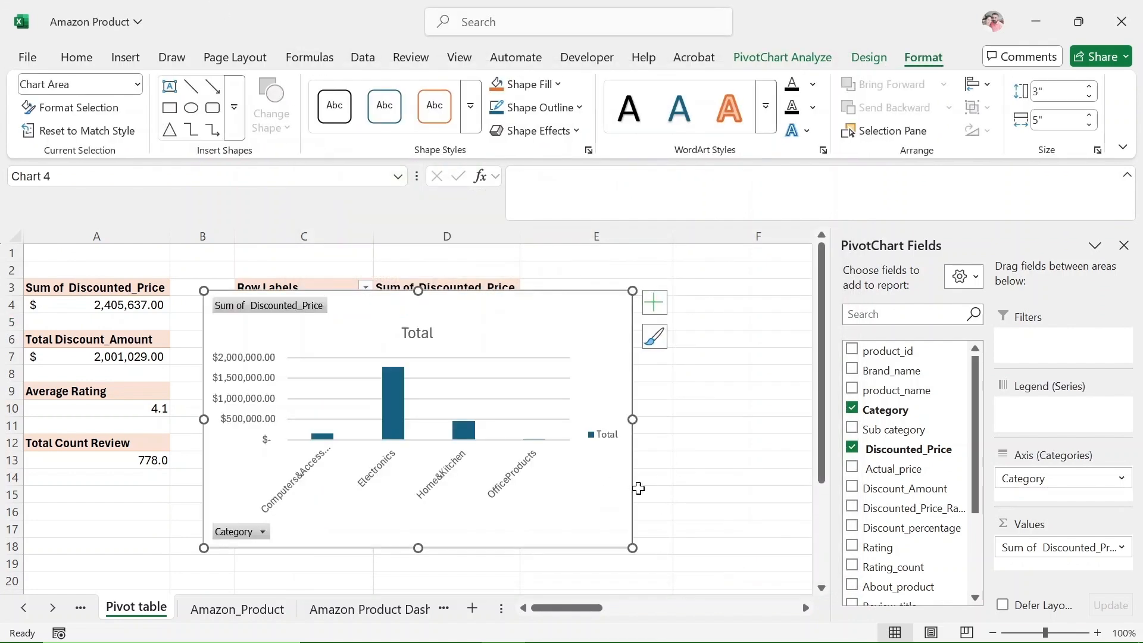
drag(605, 304, 617, 405)
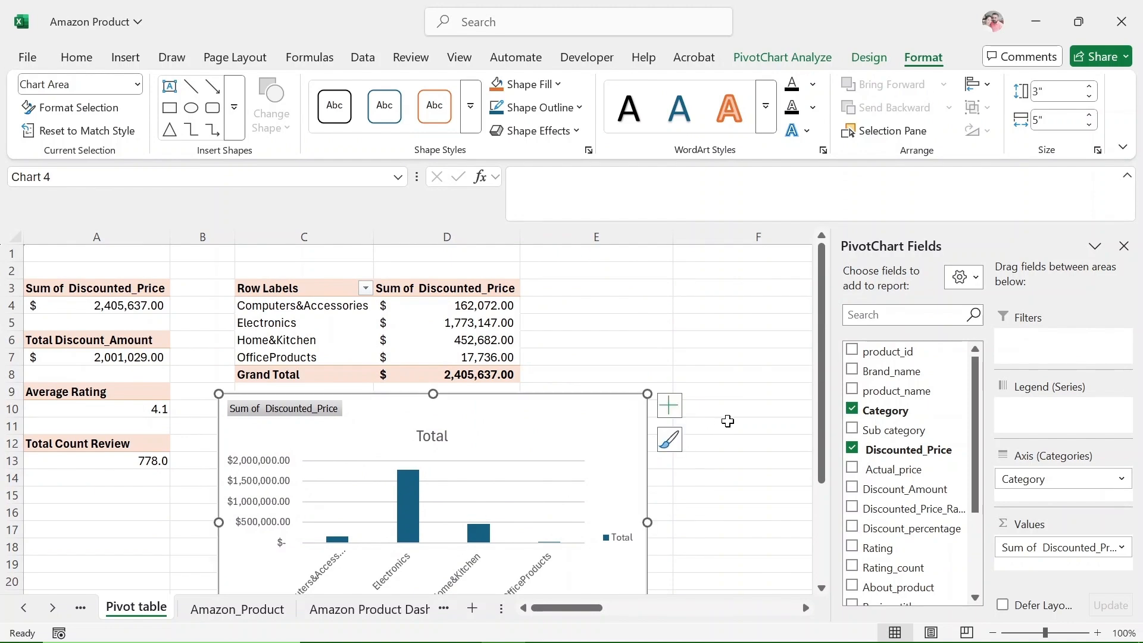
Fill the PivotChart's chart area with the recently used light cyan.
scroll(731, 419, down, 1)
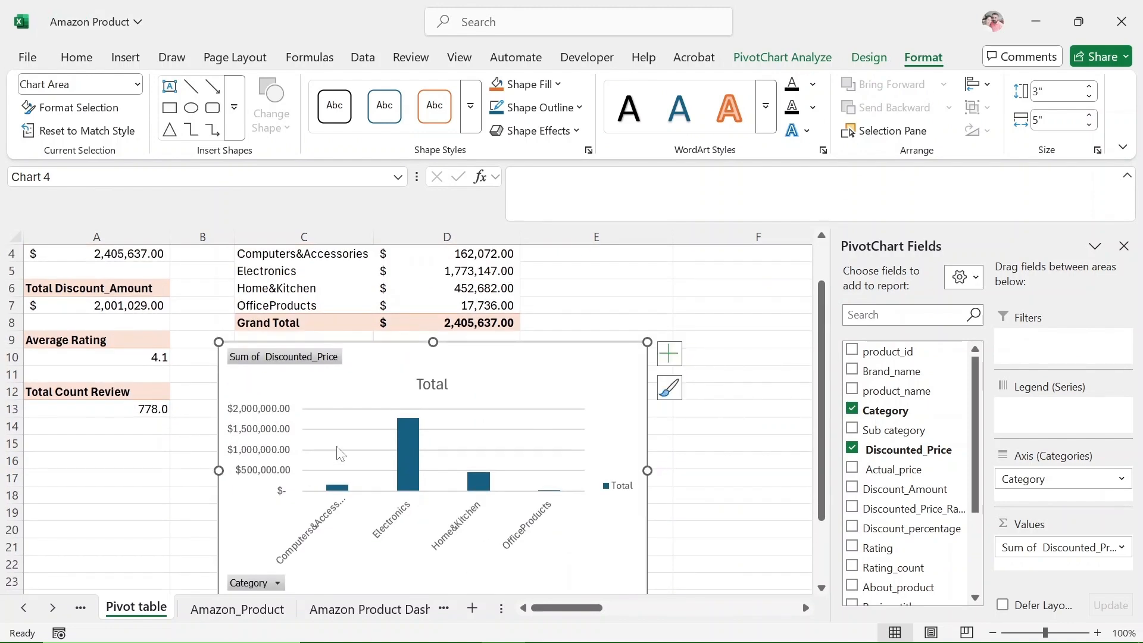
right_click(611, 381)
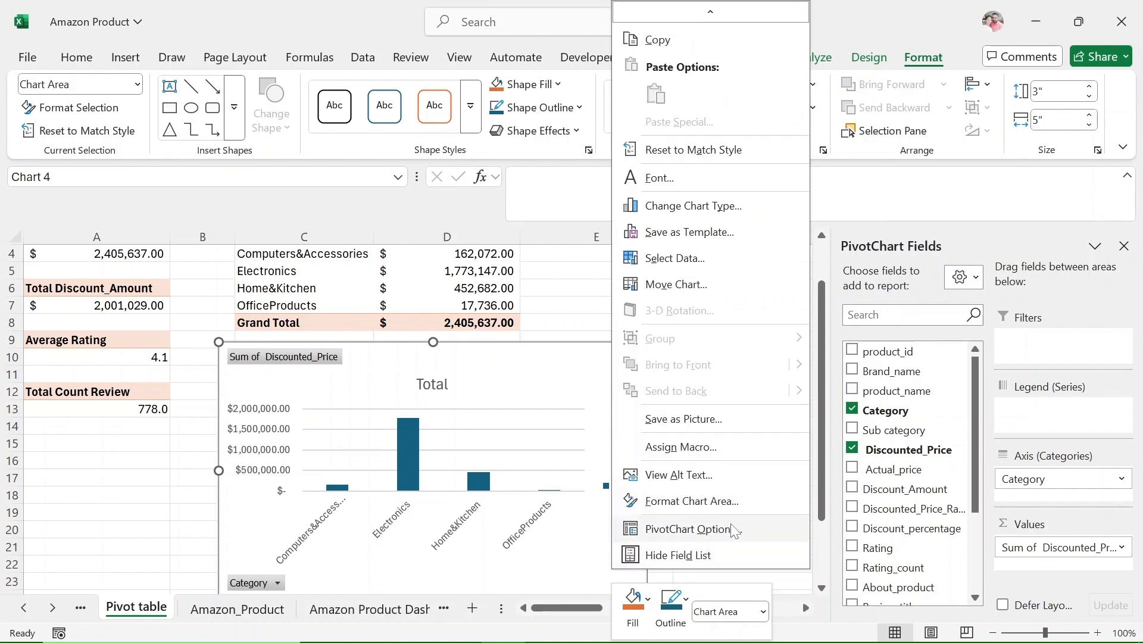
click(729, 503)
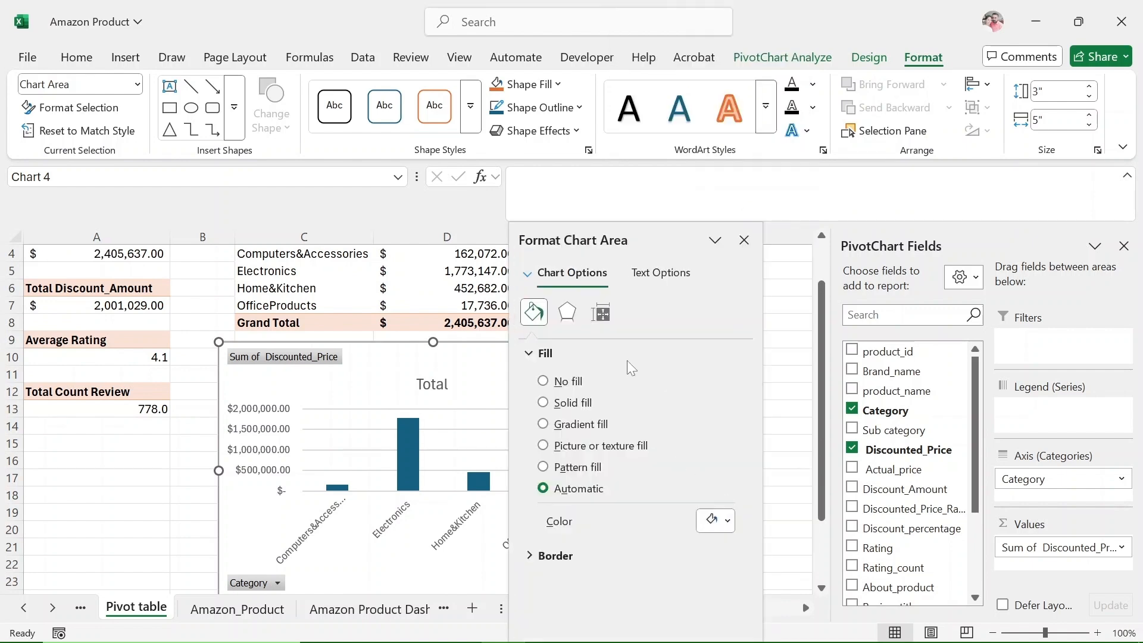
click(723, 521)
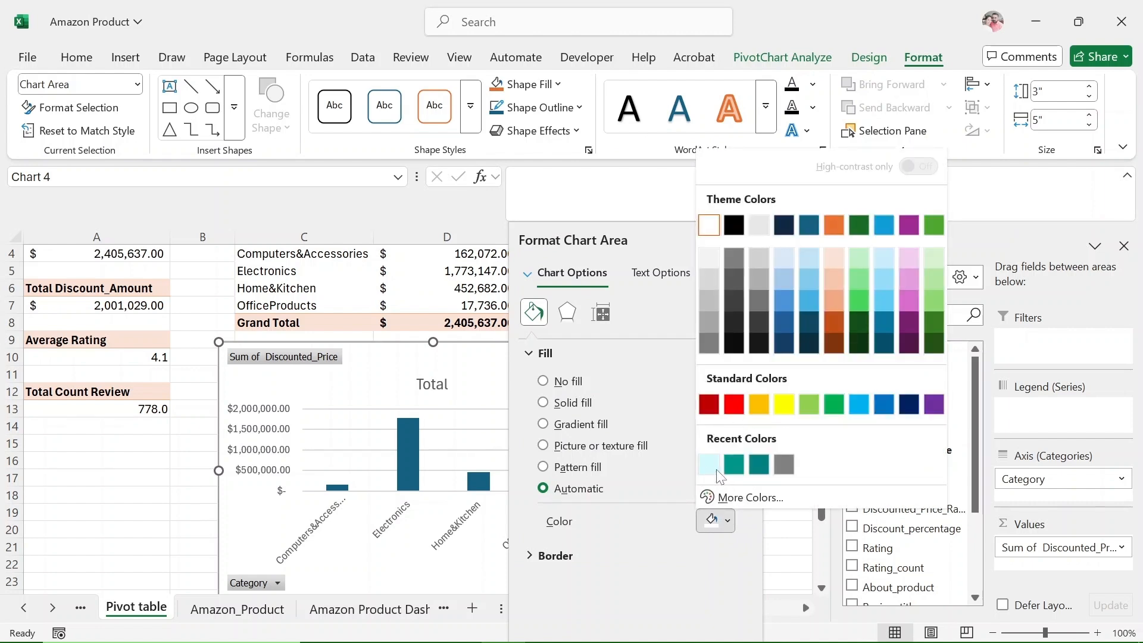
click(709, 464)
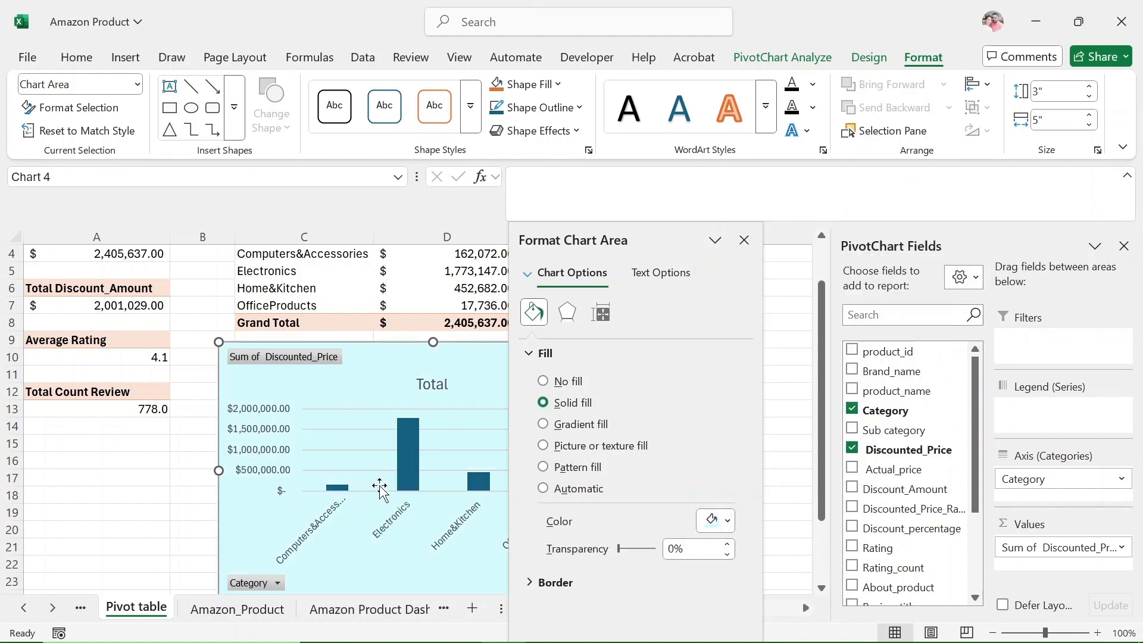
Change the fill of the chart's Total column series to the standard dark blue.
click(412, 473)
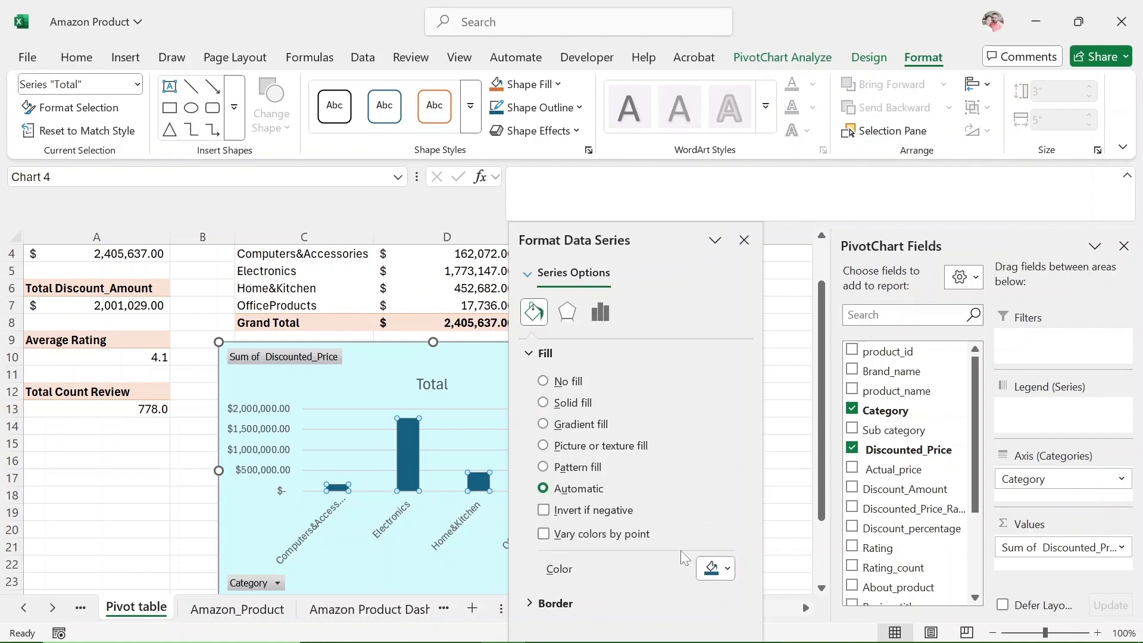
click(727, 571)
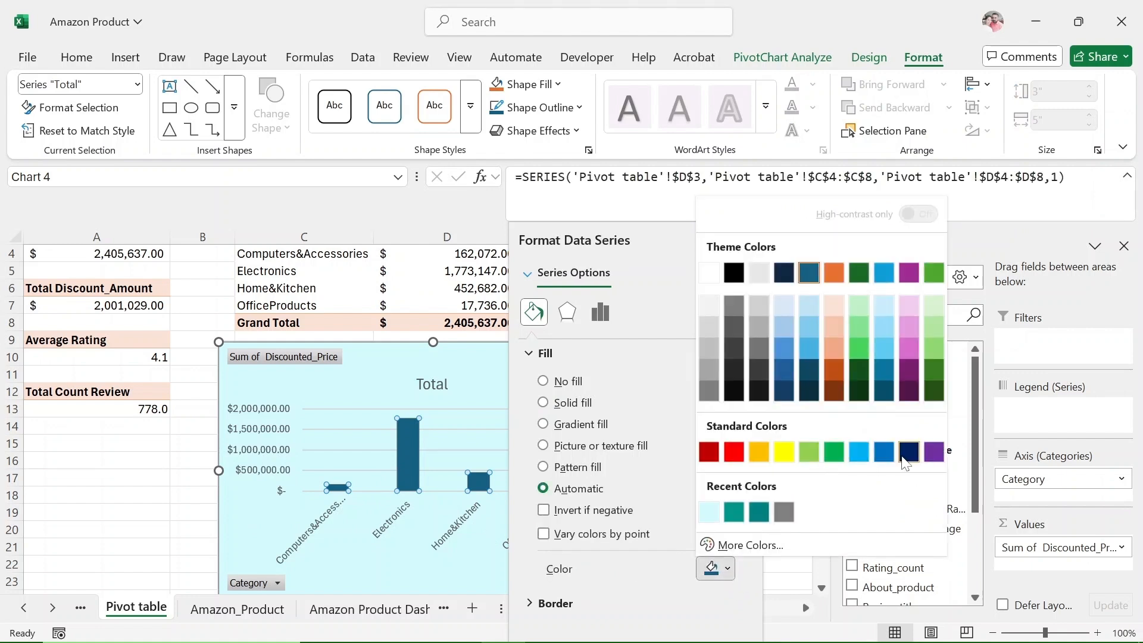
click(908, 451)
Rename the PivotChart's title to "Category Wise Total Sales" and close the formatting options.
double_click(432, 384)
text(Category Wise )
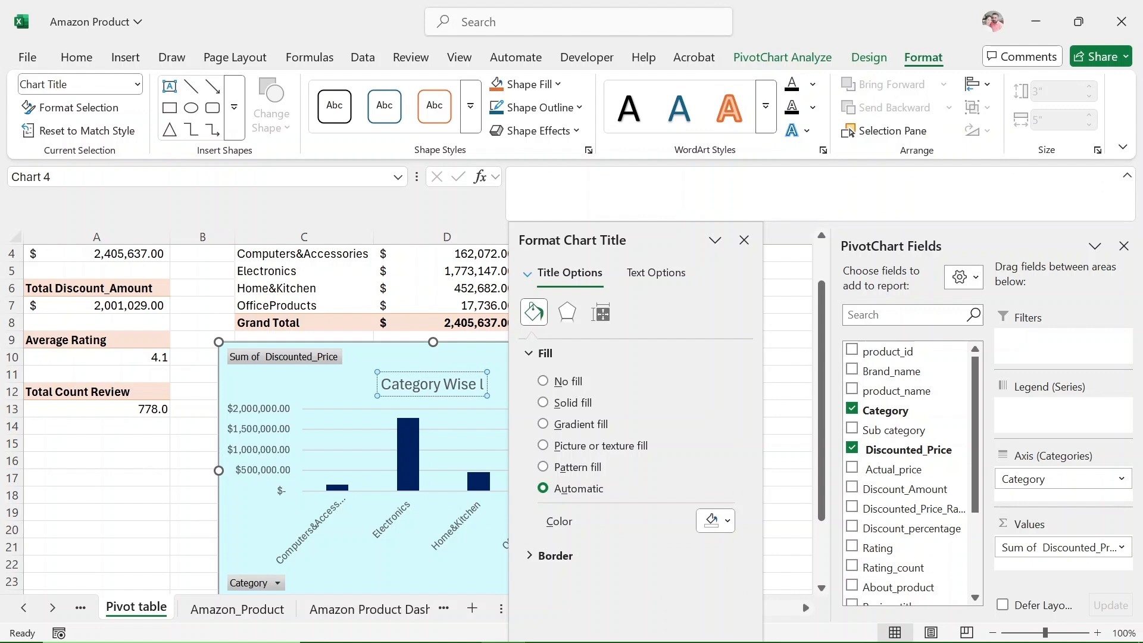
text(Total Sales)
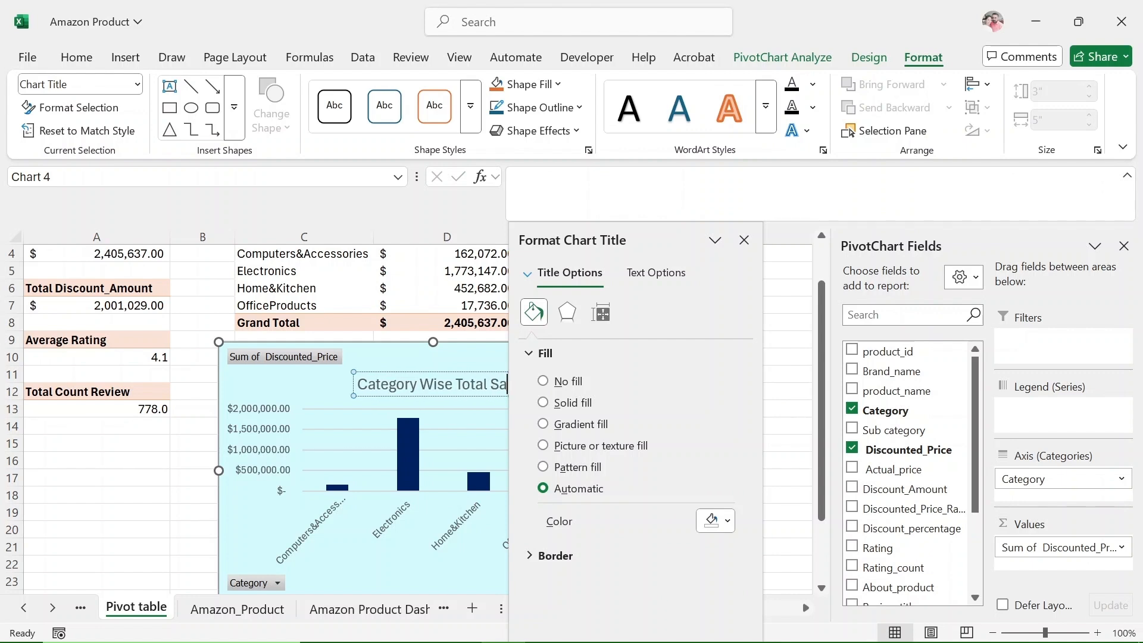
click(415, 357)
click(743, 240)
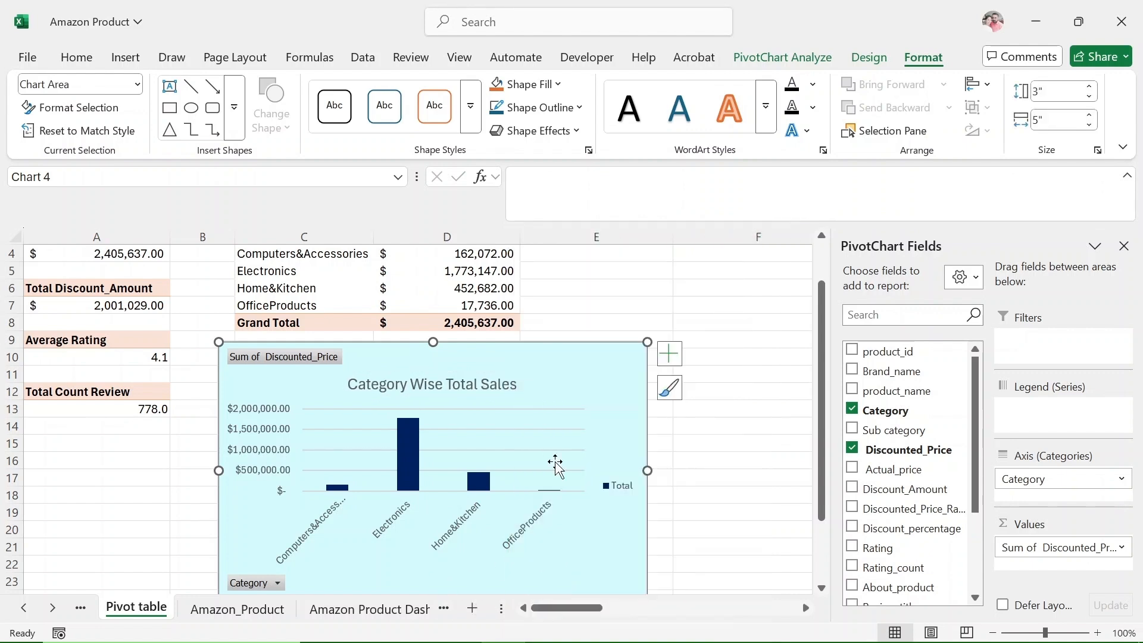
Hide all field buttons on the Category Wise Total Sales chart.
right_click(262, 352)
click(345, 563)
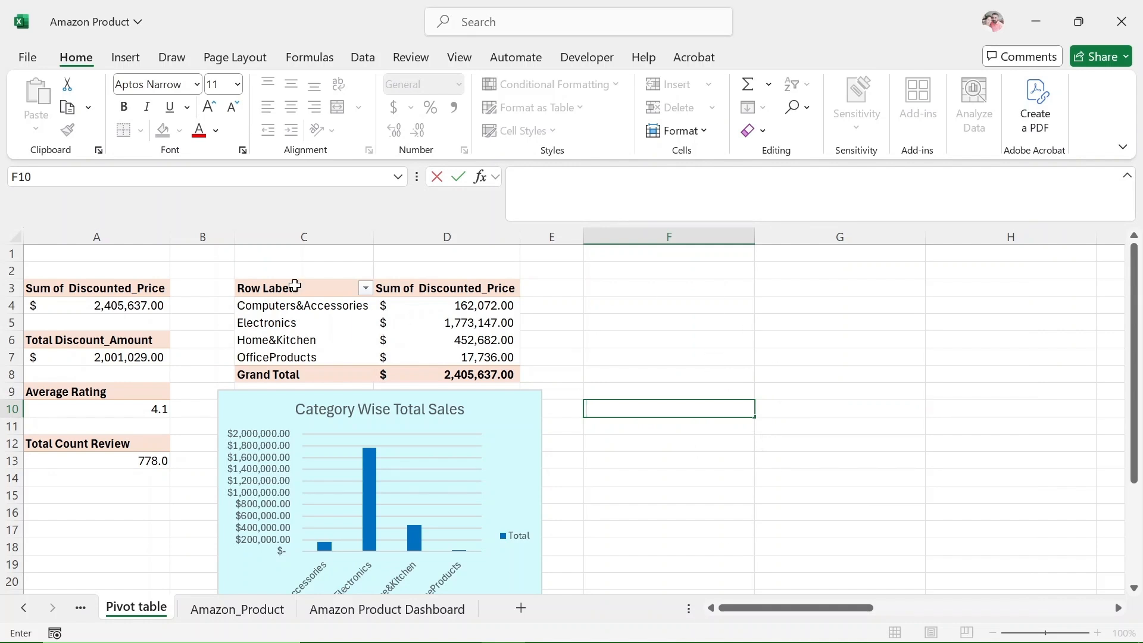
Copy the category PivotTable of discounted prices and paste the duplicate at cell F3.
drag(295, 286, 489, 366)
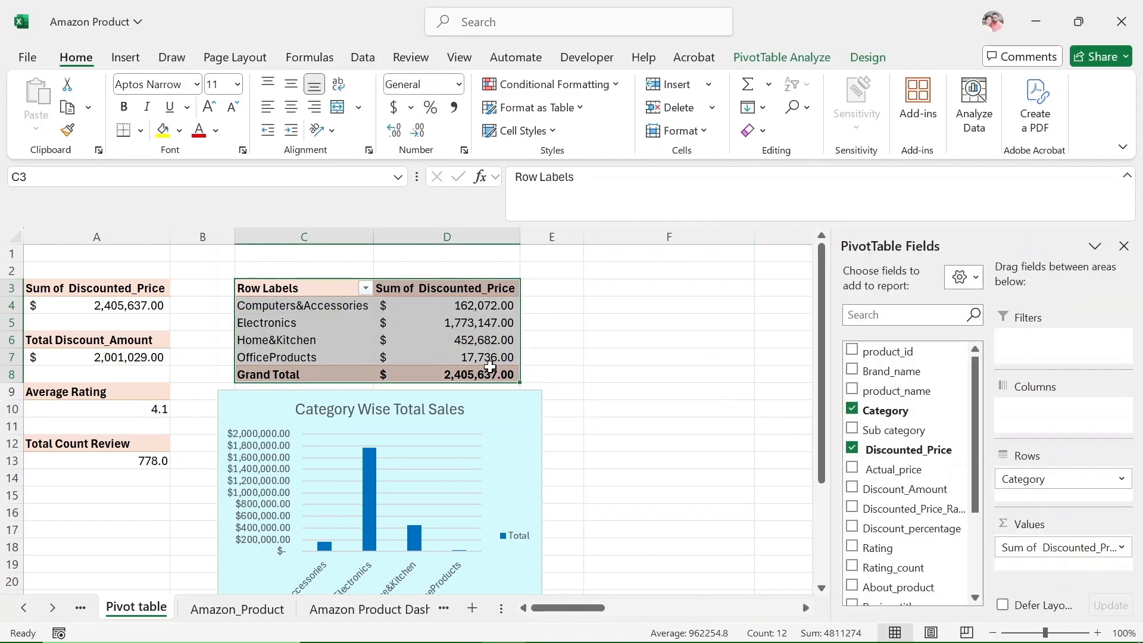
key(ctrl+c)
click(624, 292)
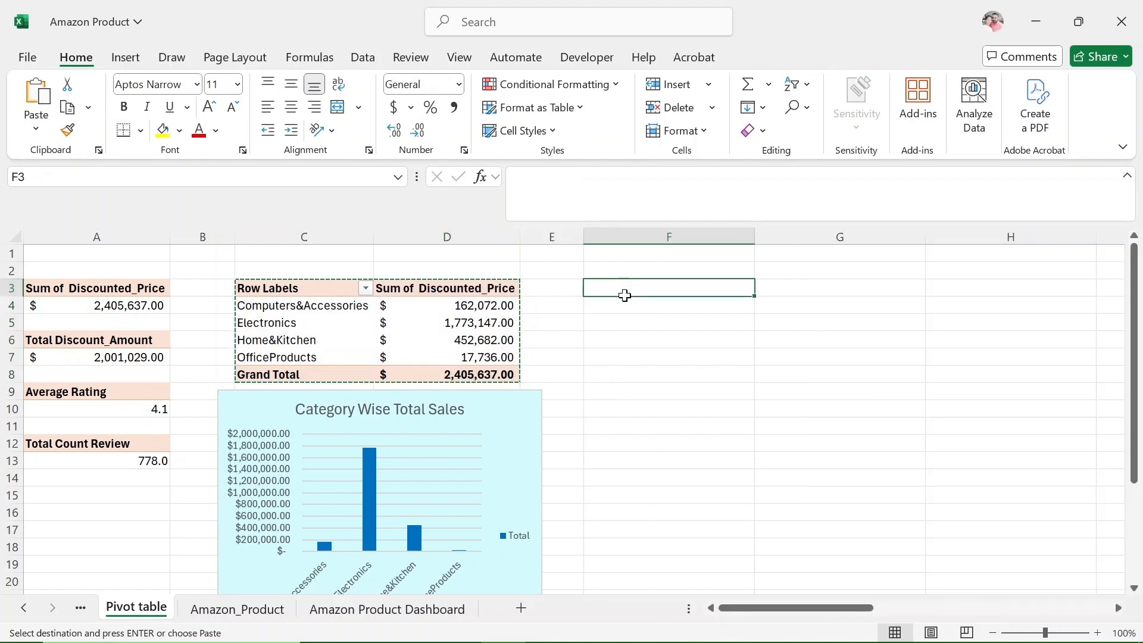
key(ctrl+v)
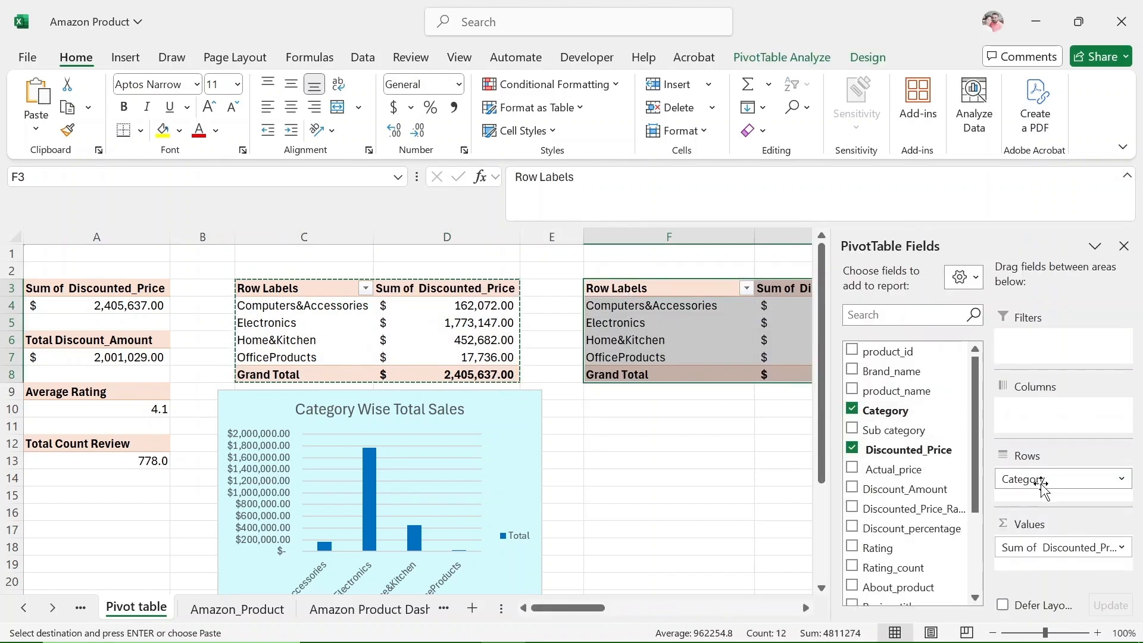
Replace Discounted_Price with Rating as the duplicated PivotTable's value field and summarize it by Average.
click(853, 450)
drag(876, 548, 1047, 571)
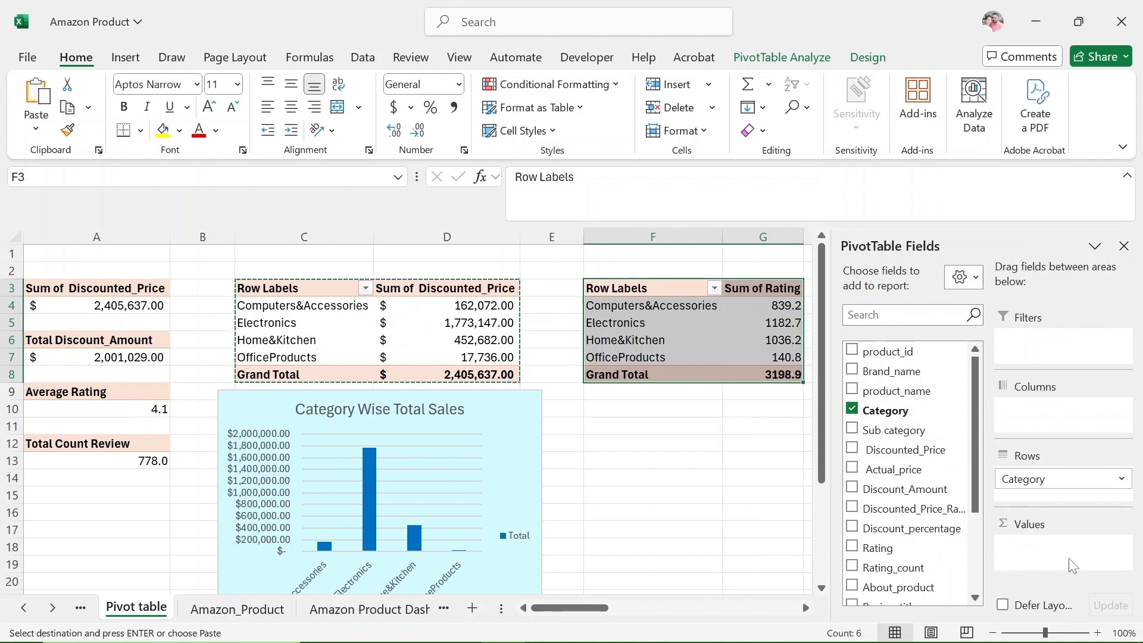
click(1119, 548)
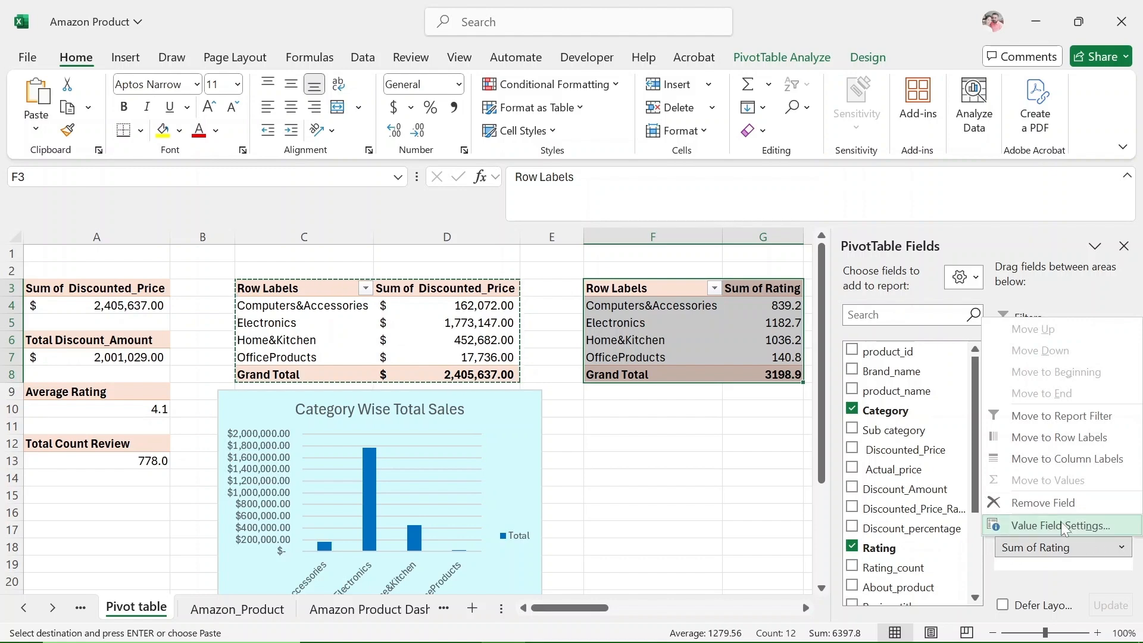
click(1030, 520)
click(456, 421)
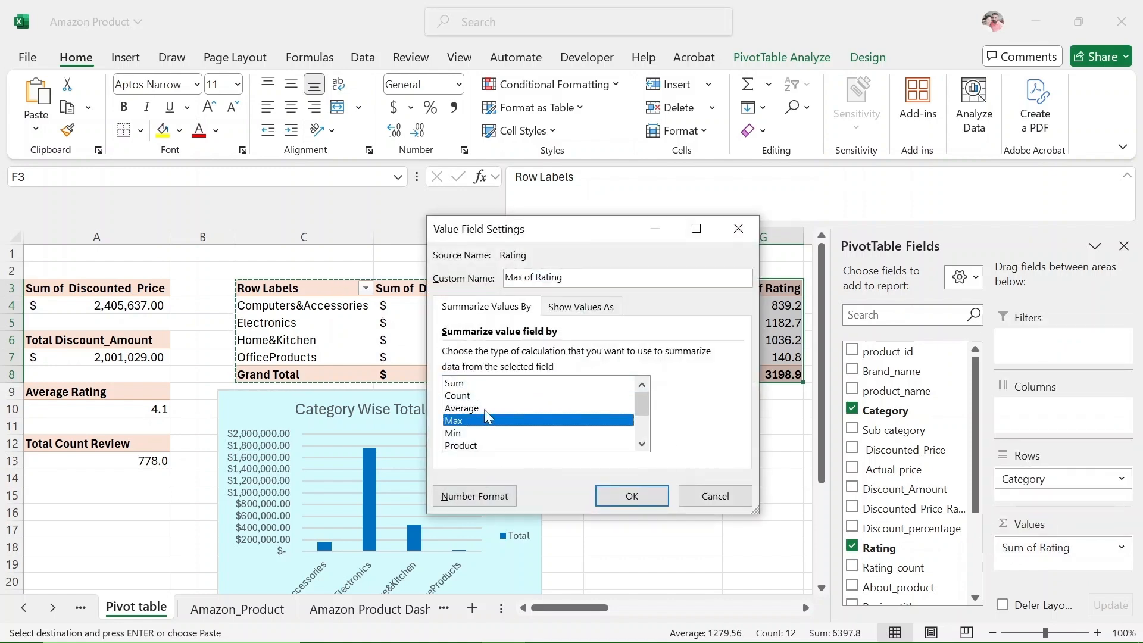
click(484, 408)
click(631, 496)
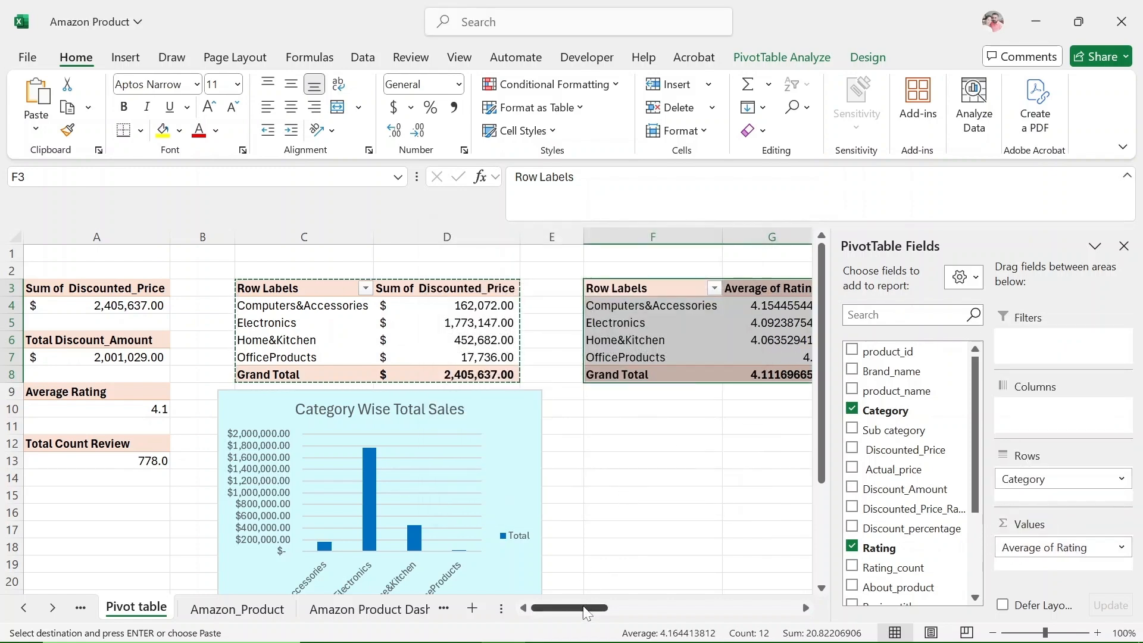
Insert a Clustered Bar PivotChart from the average rating PivotTable and place it just below that table.
drag(586, 613, 613, 608)
click(478, 340)
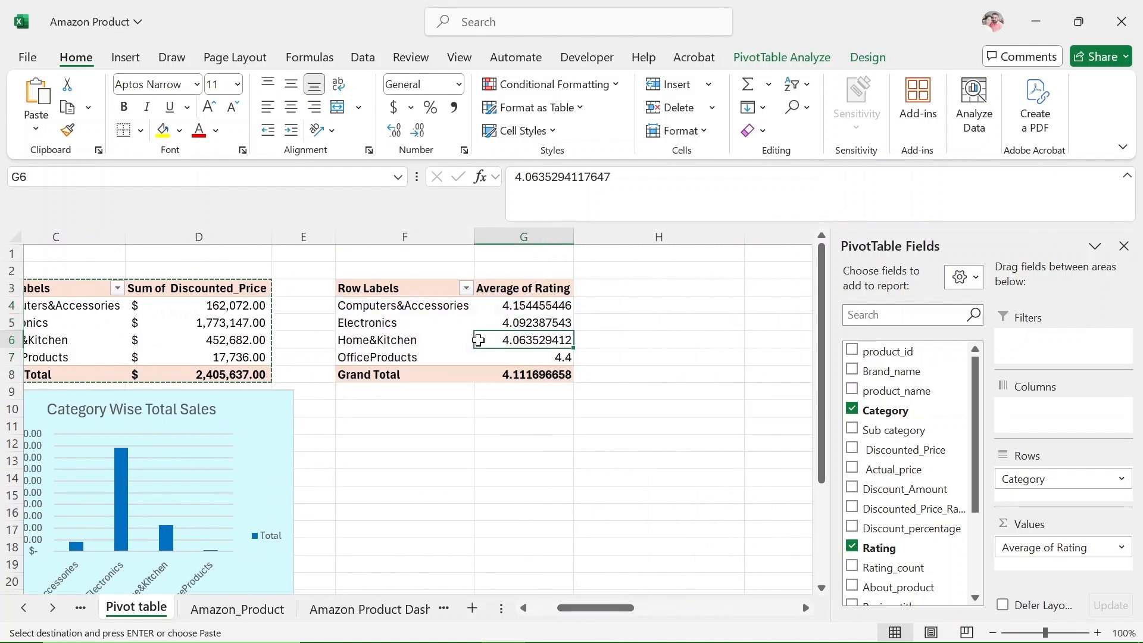
click(781, 57)
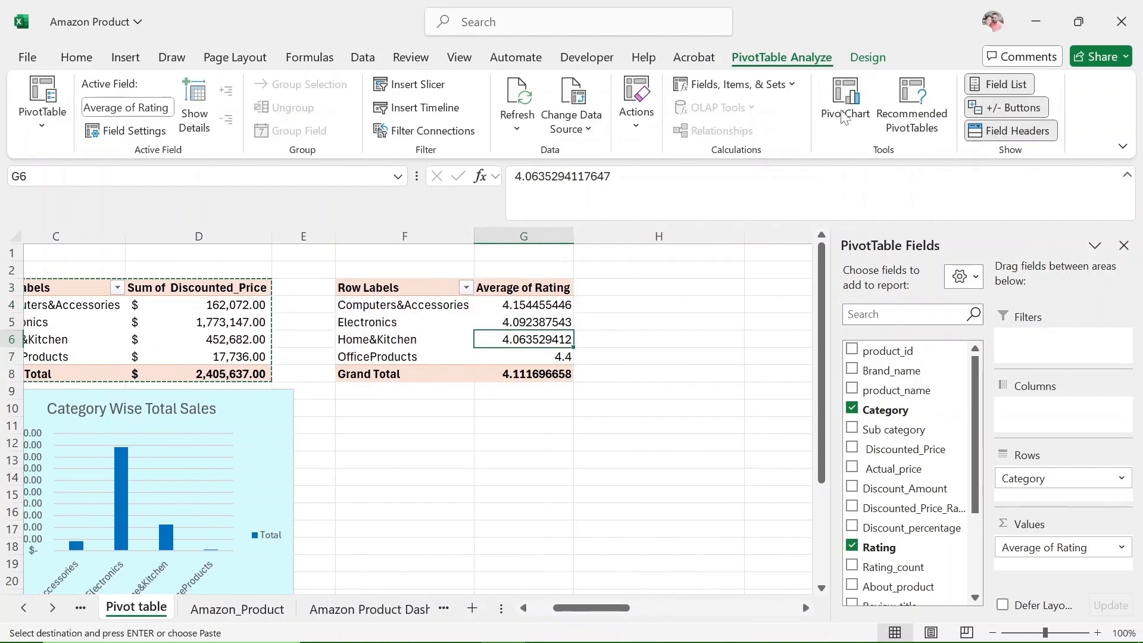
click(776, 114)
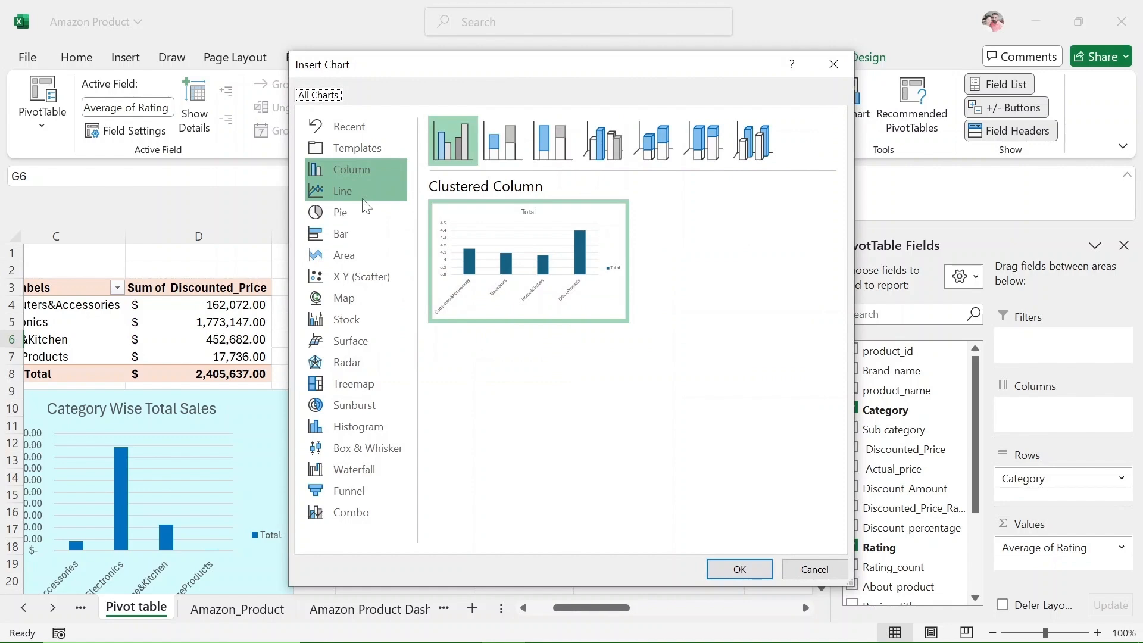
click(364, 234)
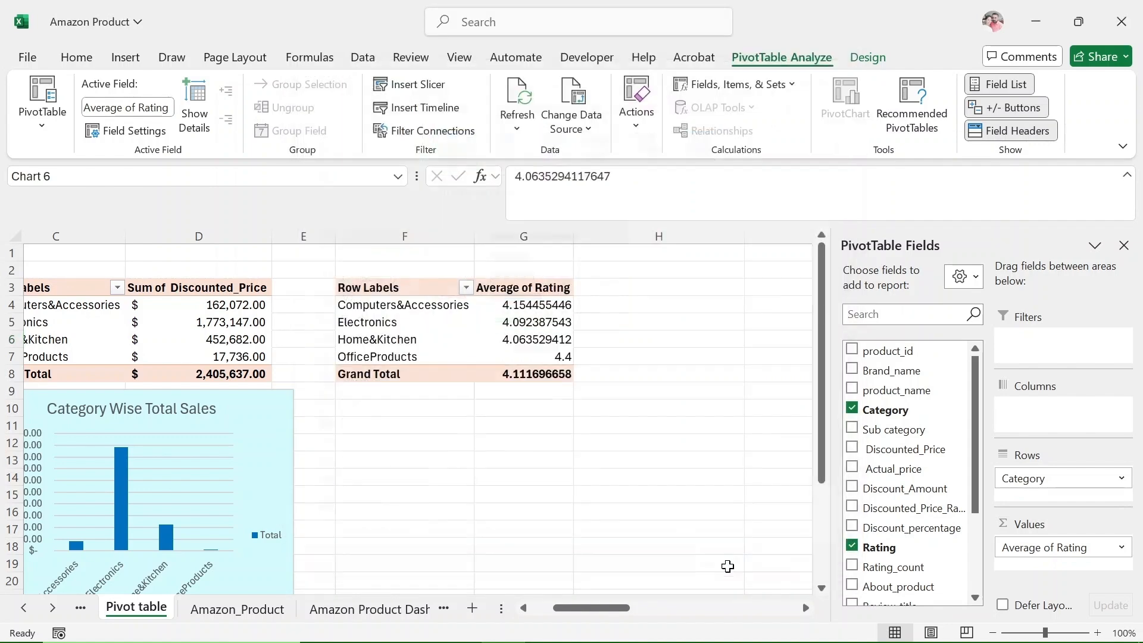
click(738, 569)
drag(516, 325, 640, 444)
Fill the rating chart's Total bar series with the recently used teal.
click(636, 501)
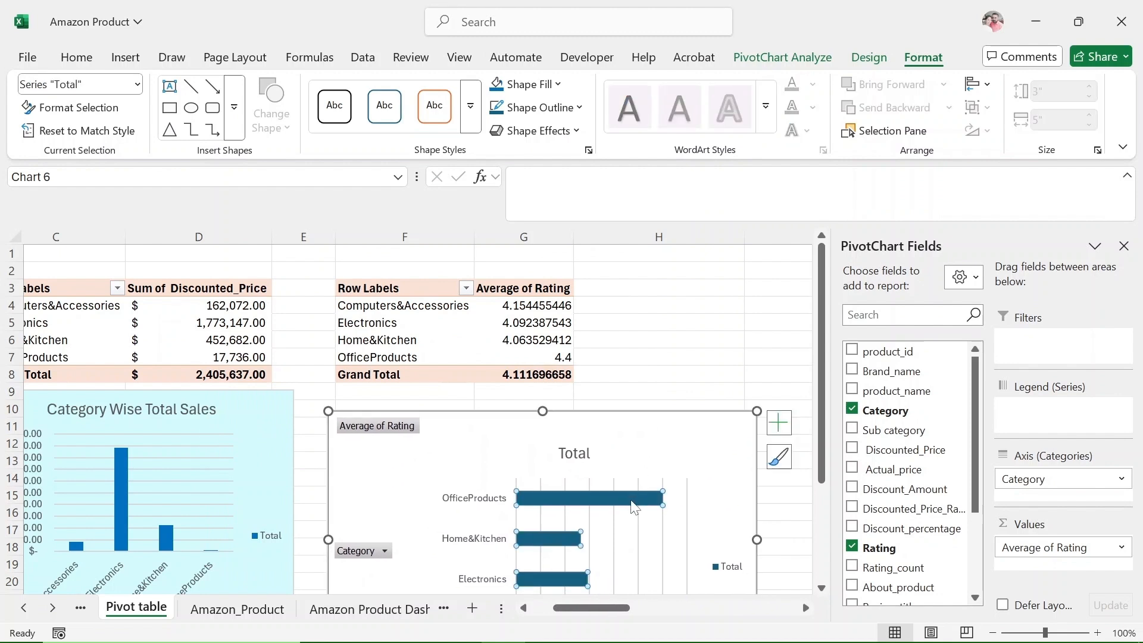
right_click(648, 510)
click(655, 538)
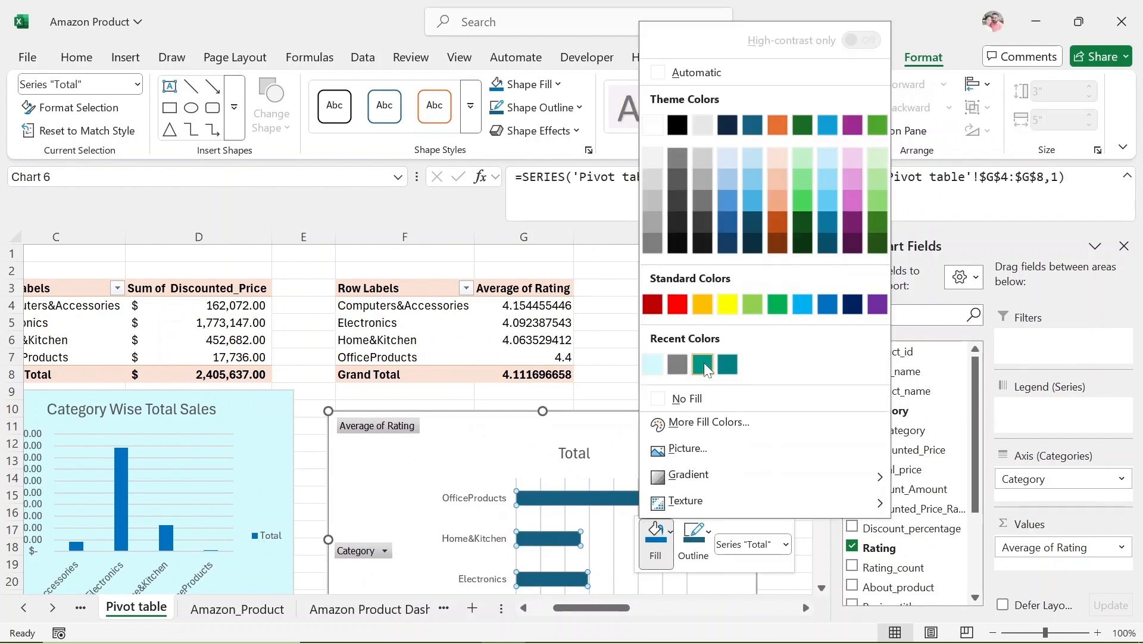
click(703, 365)
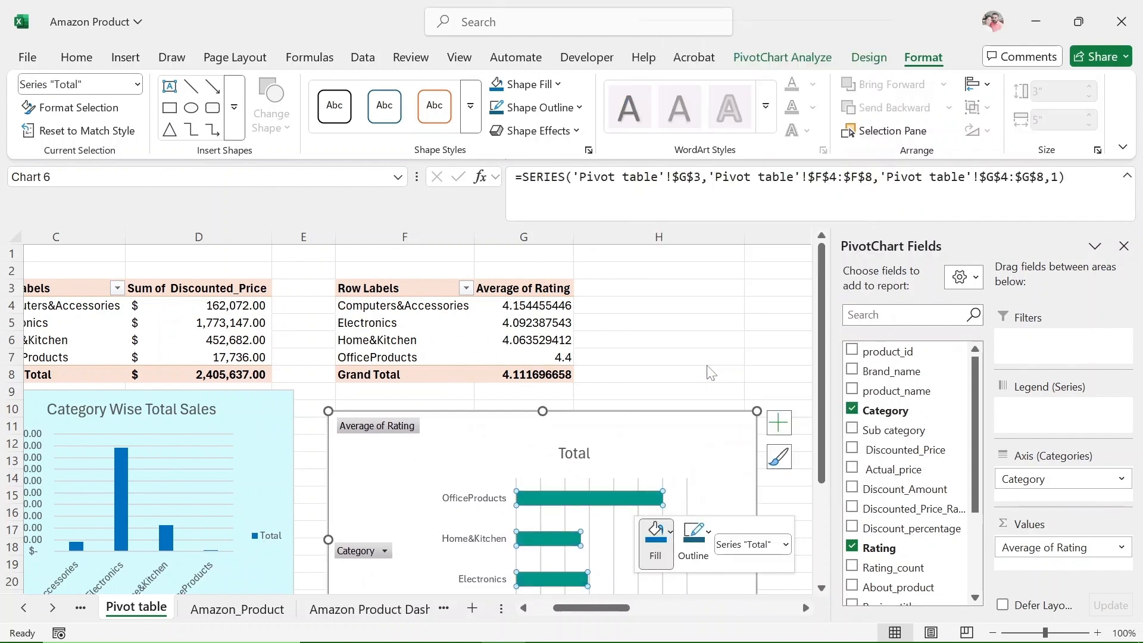
Add data labels to the bars of the rating PivotChart.
click(748, 471)
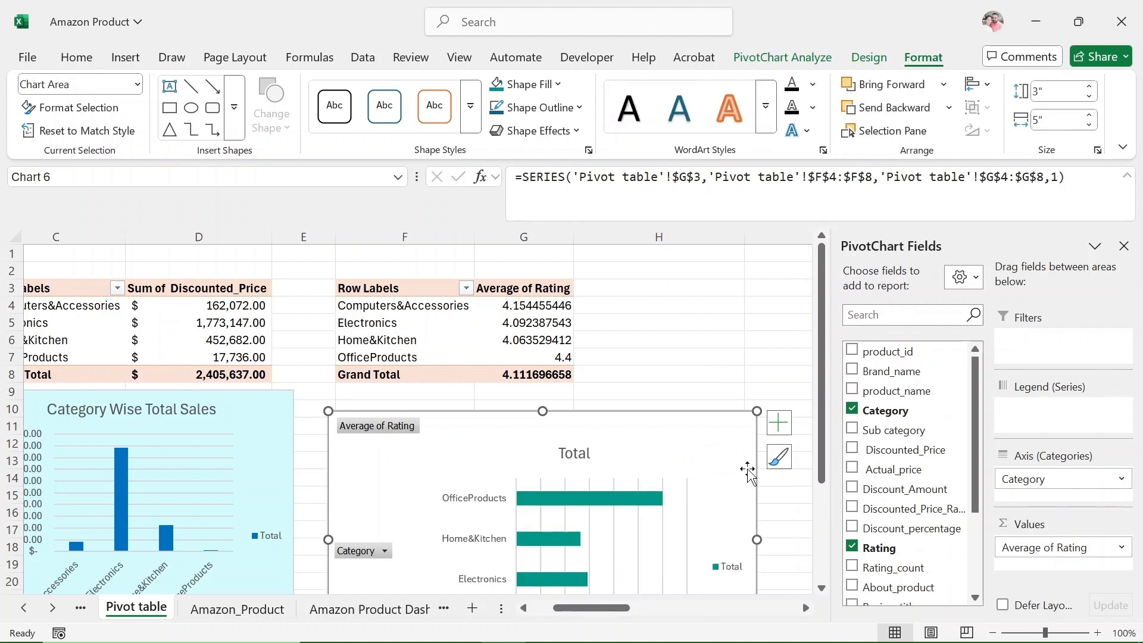
click(780, 417)
click(817, 506)
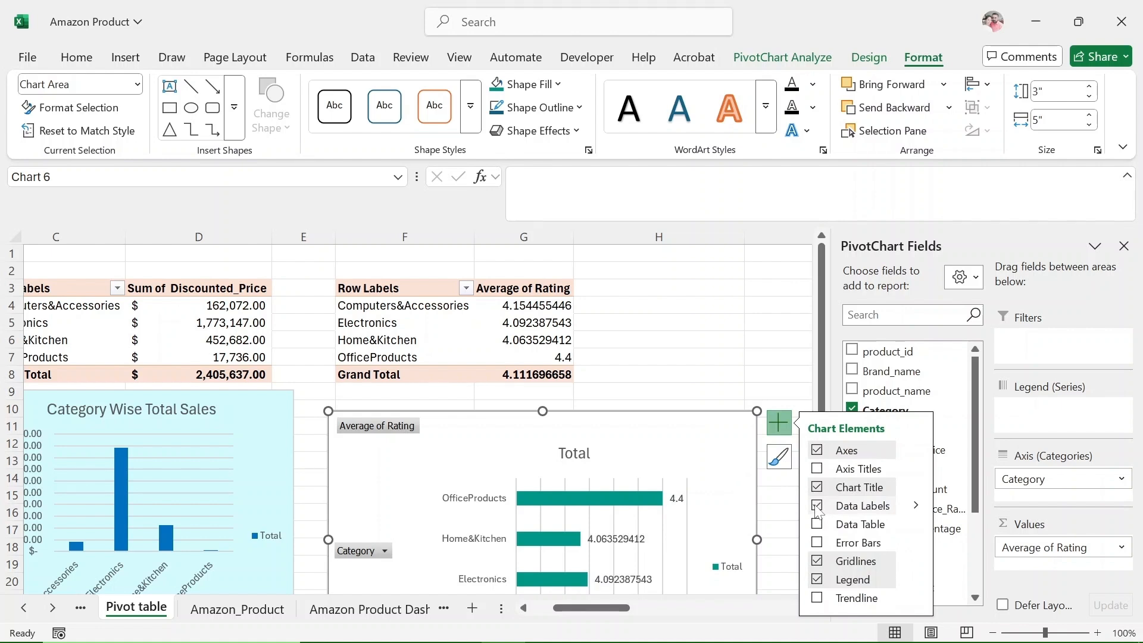
Rename the rating PivotChart's title to "Average Rating By Category".
click(589, 454)
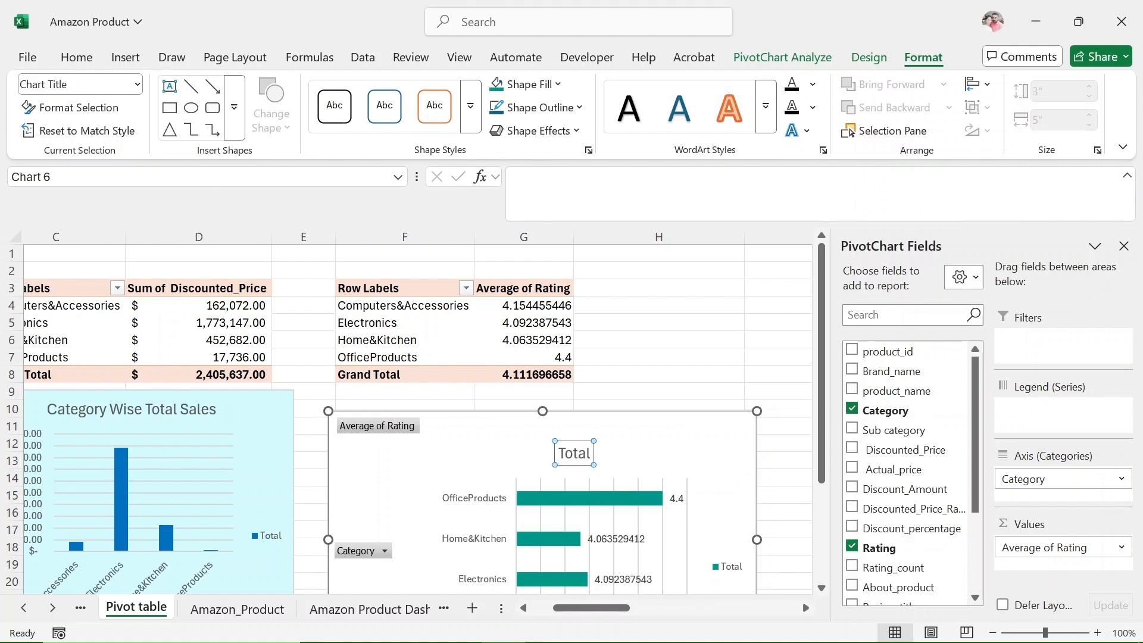
key(BackSpace)
key(BackSpace)
key(BackSpace)
text(Ave)
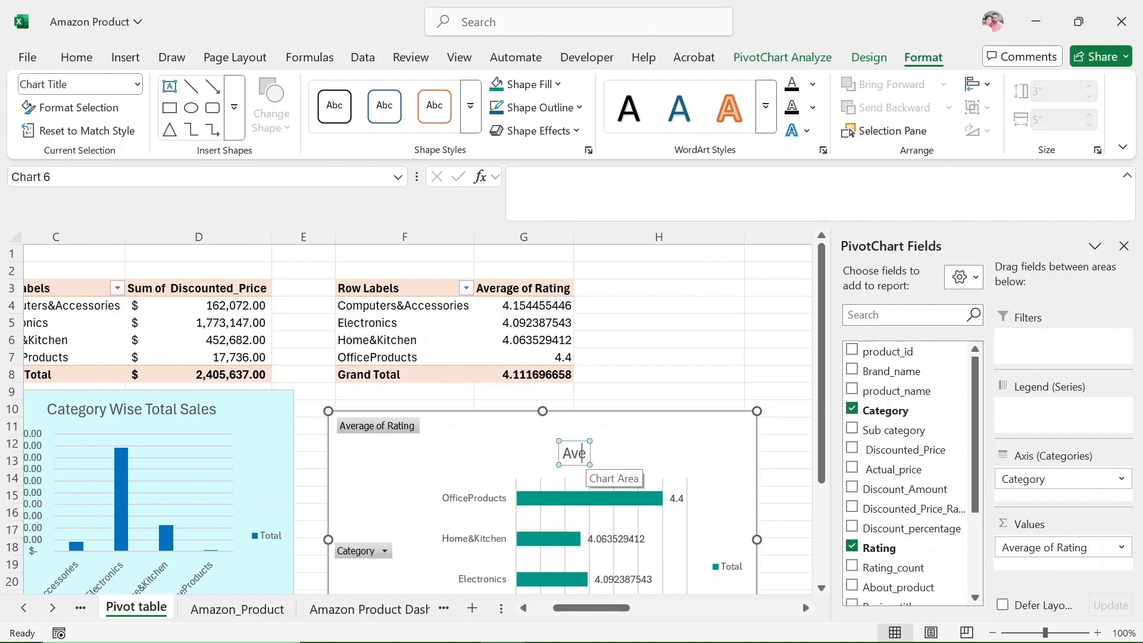
text(rage Rating  By Category)
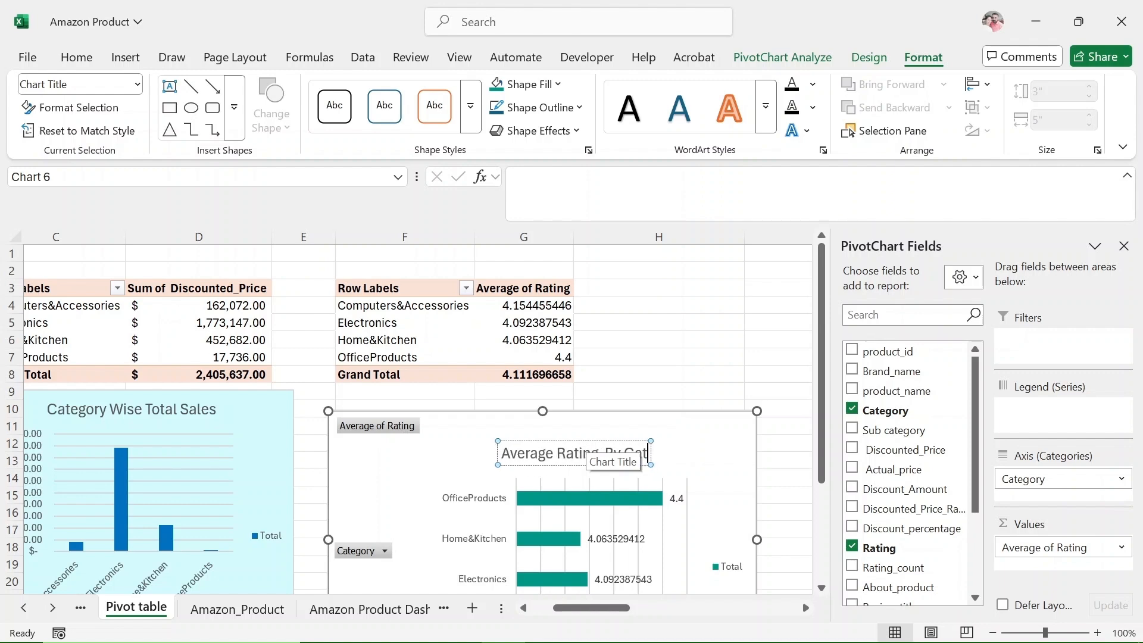
click(725, 472)
Fill the rating PivotChart's chart area with the recently used light cyan and close the formatting options.
scroll(780, 448, down, 2)
right_click(718, 344)
click(816, 557)
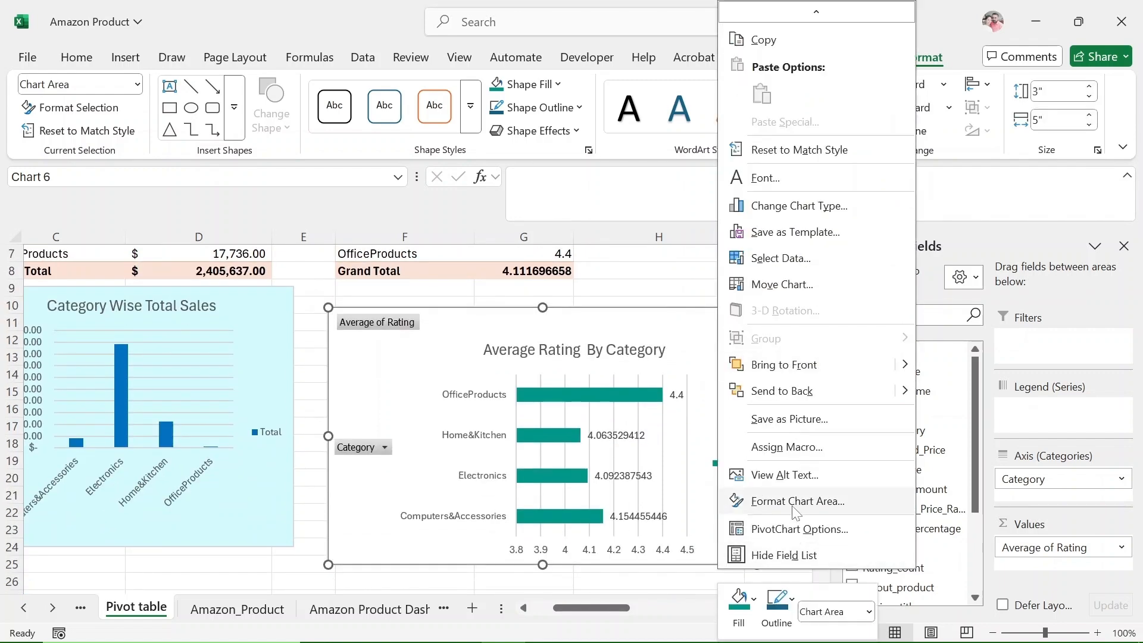
click(771, 566)
click(727, 520)
click(733, 464)
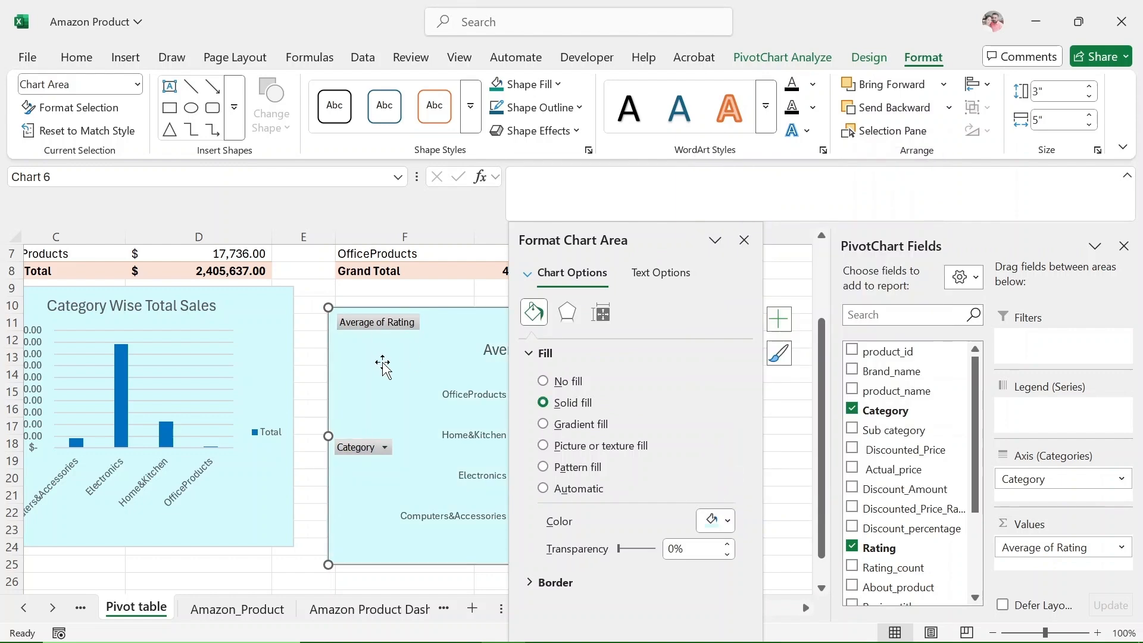
click(782, 408)
key(Escape)
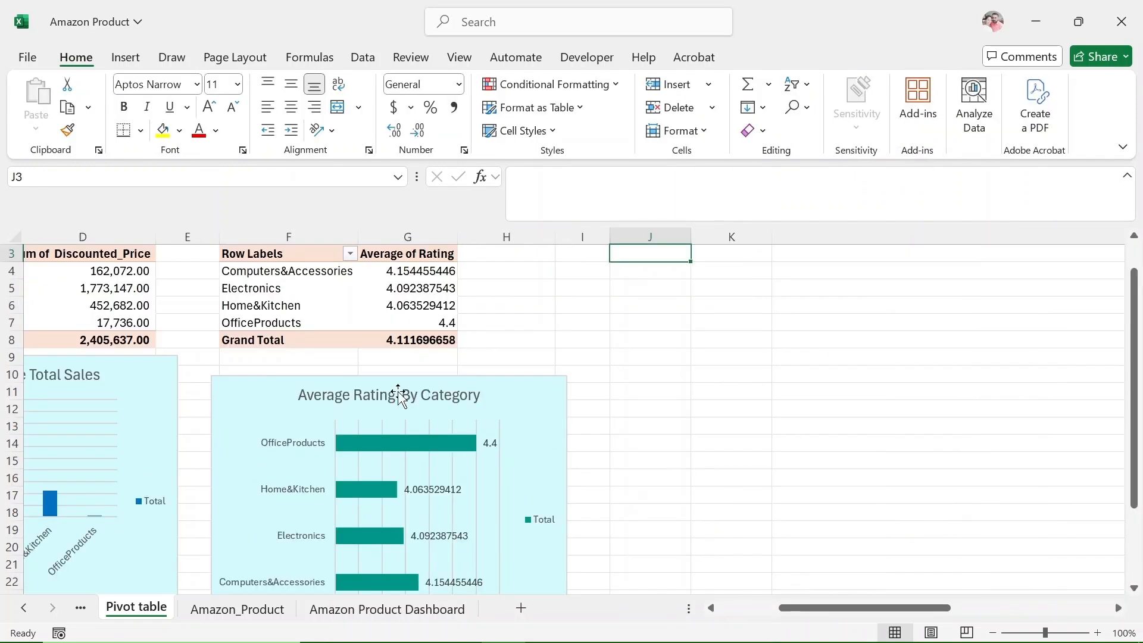
Copy the average rating PivotTable and paste the duplicate at cell J3.
drag(231, 250, 429, 340)
key(ctrl+c)
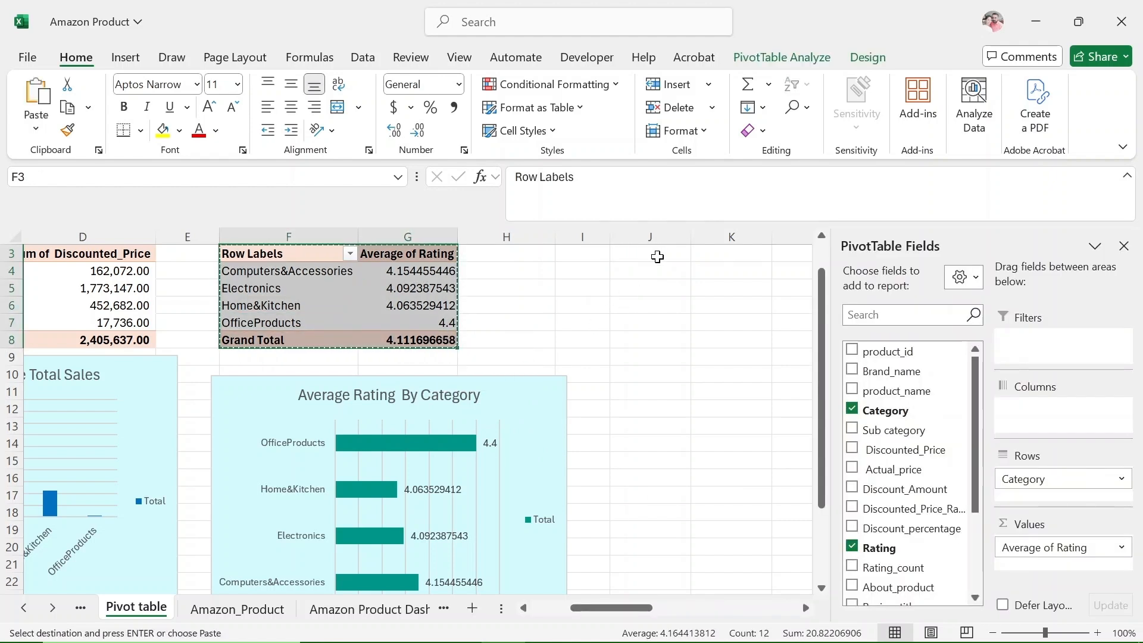
click(655, 255)
key(ctrl+v)
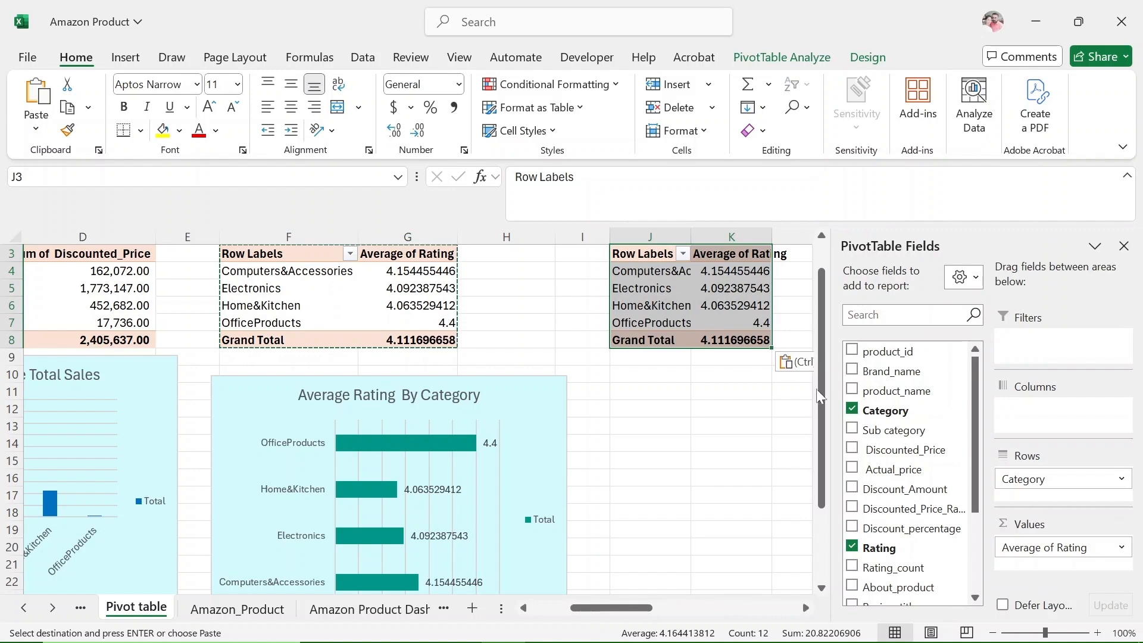
In the new PivotTable, replace Category with product_name as rows and Rating with Discount_percentage as values.
drag(875, 397, 1050, 497)
click(851, 409)
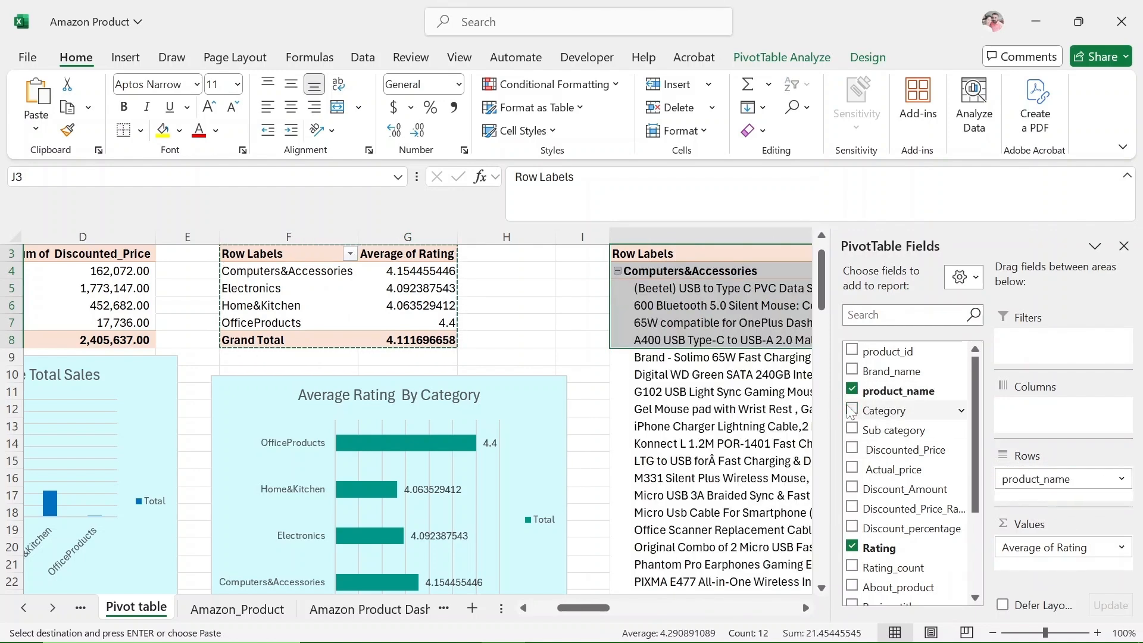
drag(908, 528, 1047, 569)
click(852, 546)
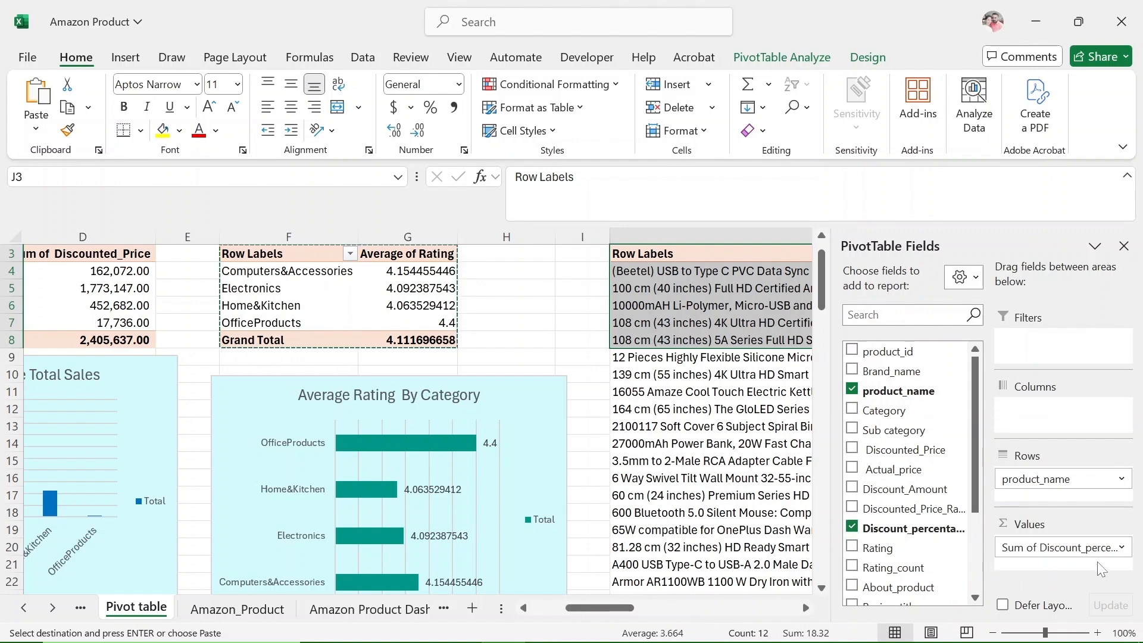
Summarize the Discount_percentage value field by Average.
click(1072, 547)
click(1066, 529)
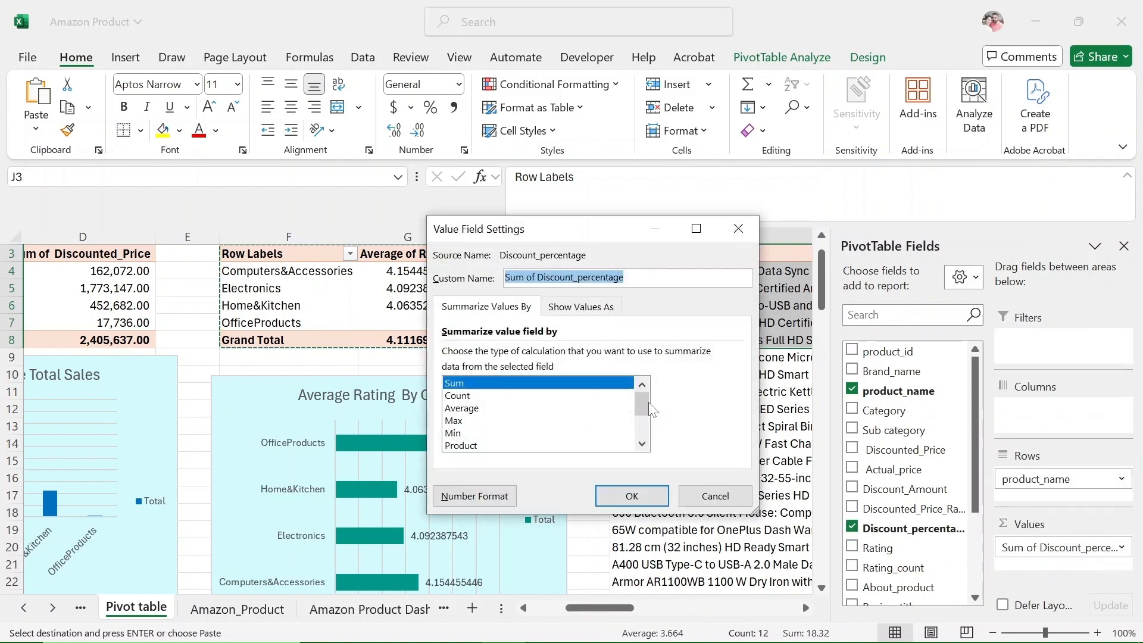
click(458, 409)
click(632, 496)
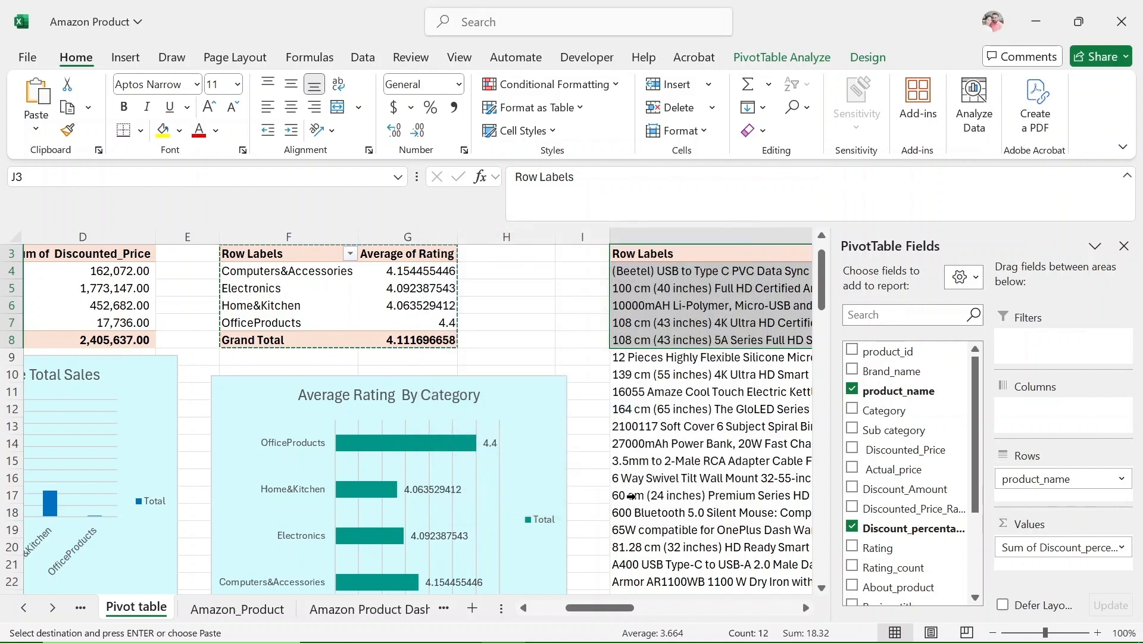
Insert a Line PivotChart from the product_name PivotTable, below its Grand Total row.
drag(601, 607, 711, 607)
scroll(683, 478, down, 17)
scroll(683, 478, down, 20)
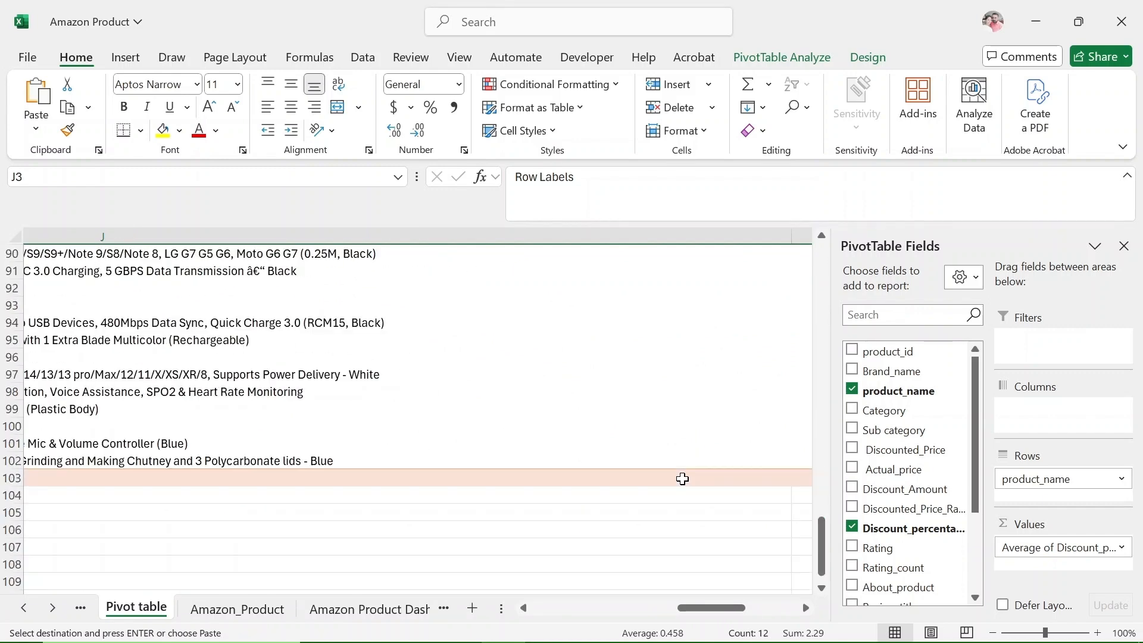
scroll(683, 479, up, 4)
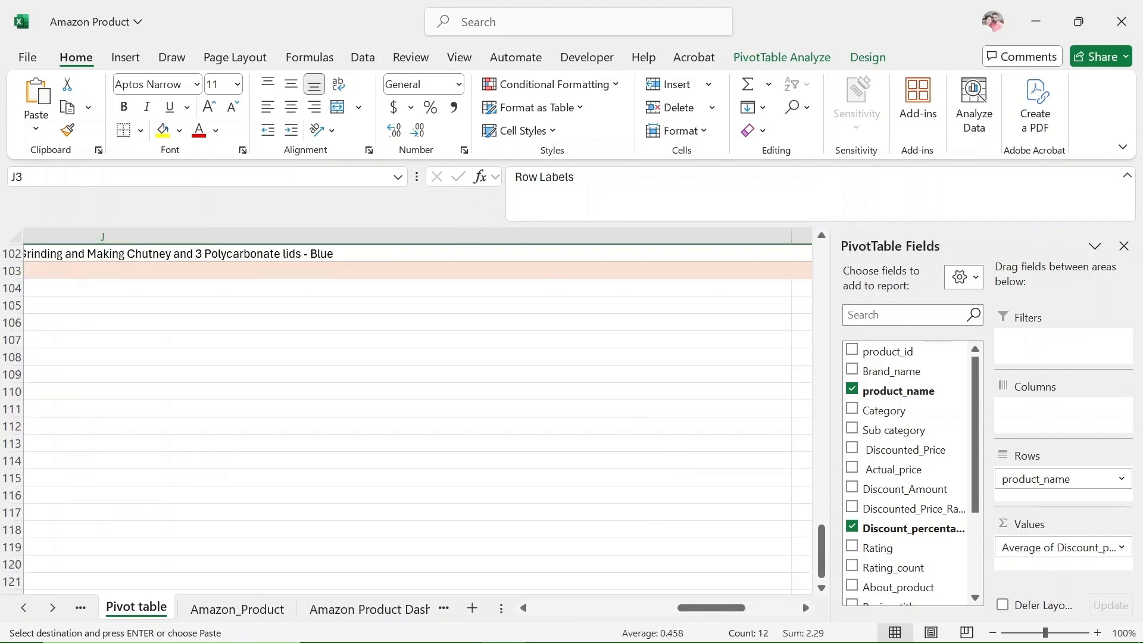
click(768, 58)
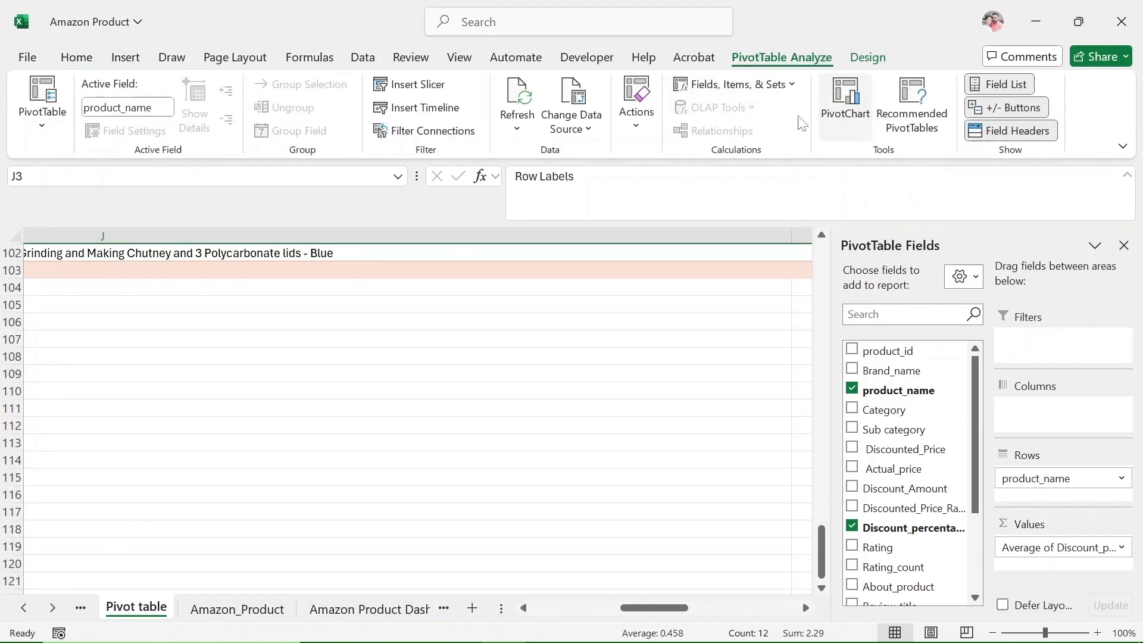
click(845, 98)
click(369, 189)
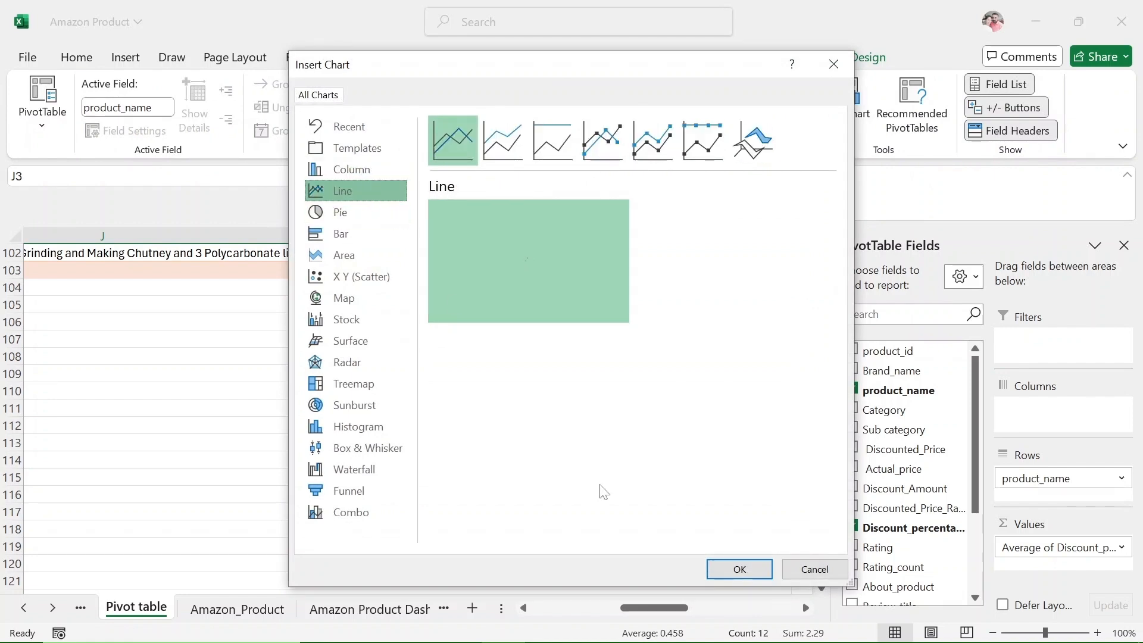
click(739, 569)
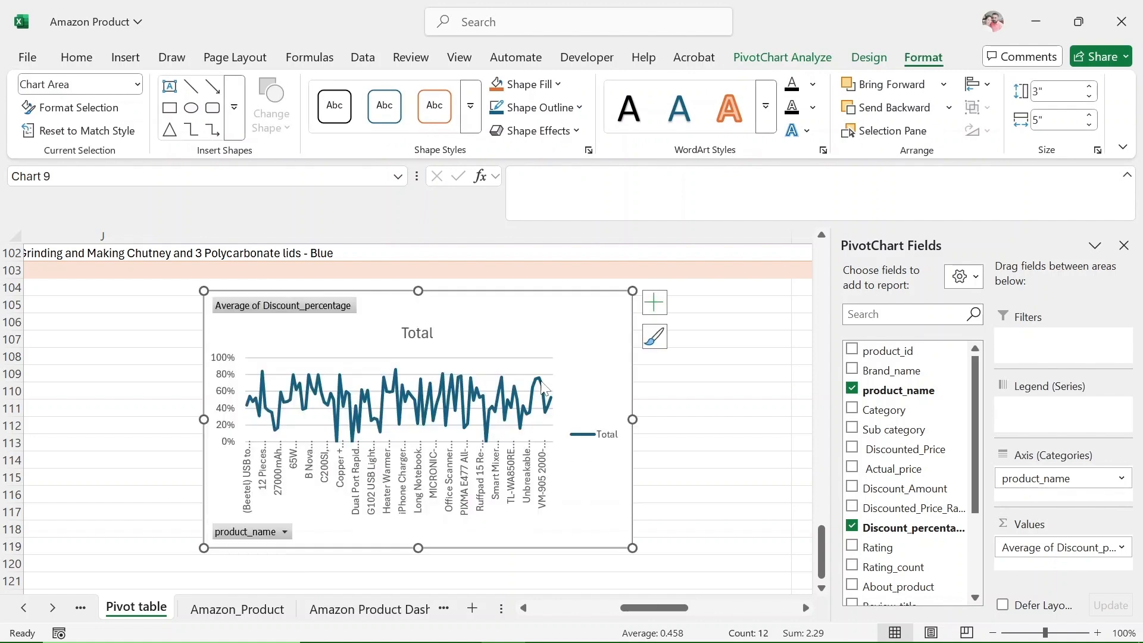
Recolor the product_name line PivotChart with the colorful palette that starts with orange and remove its gridlines.
click(852, 59)
click(155, 106)
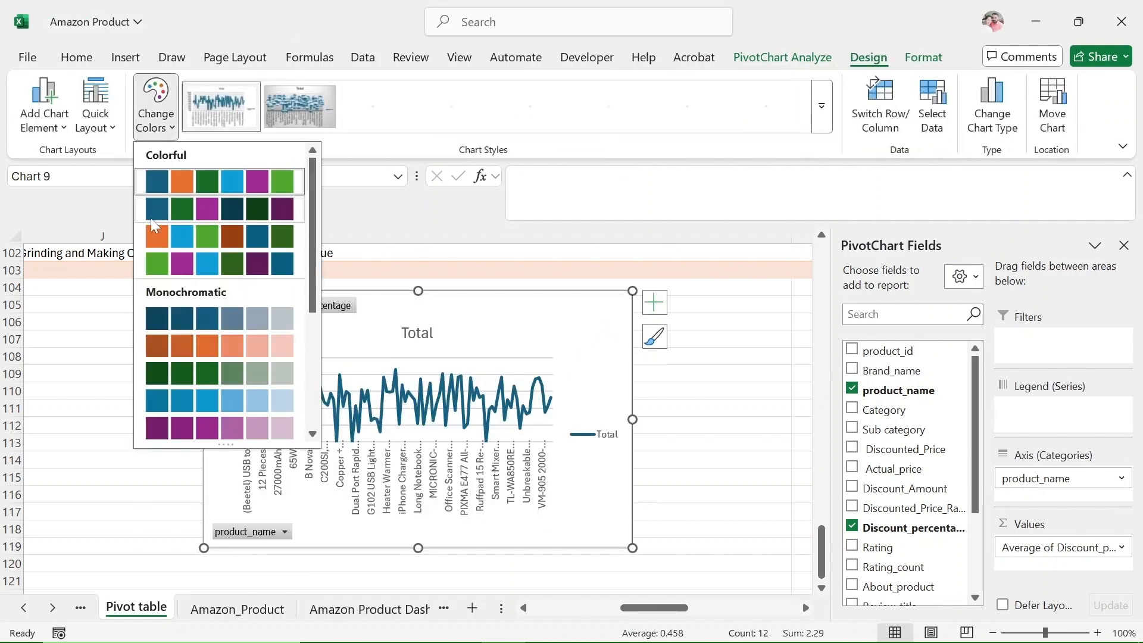
click(157, 229)
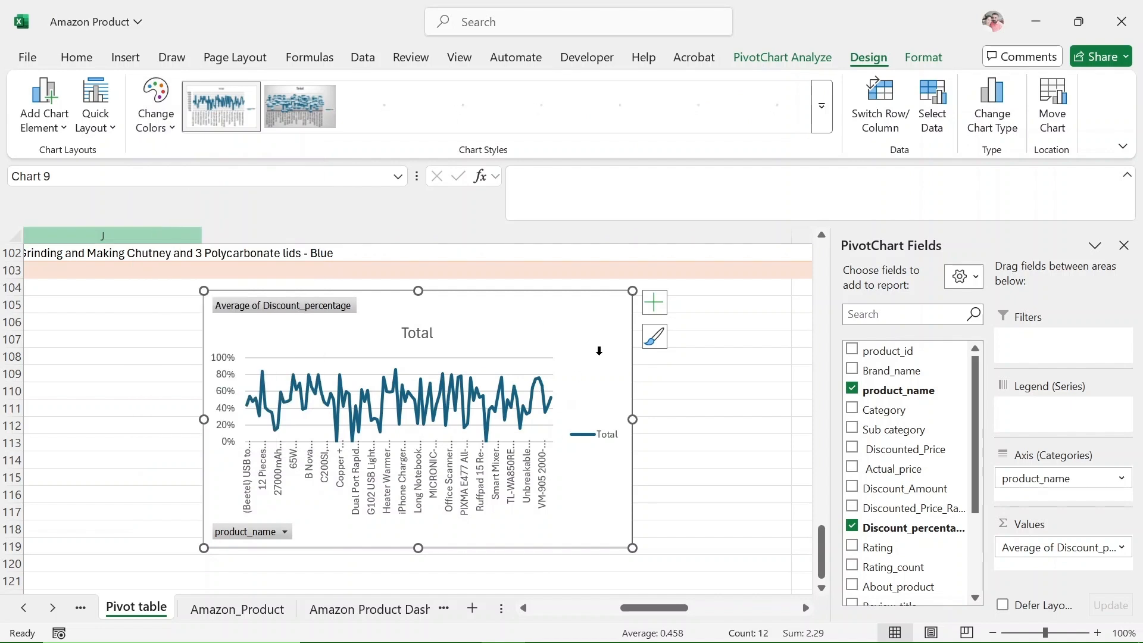
click(654, 302)
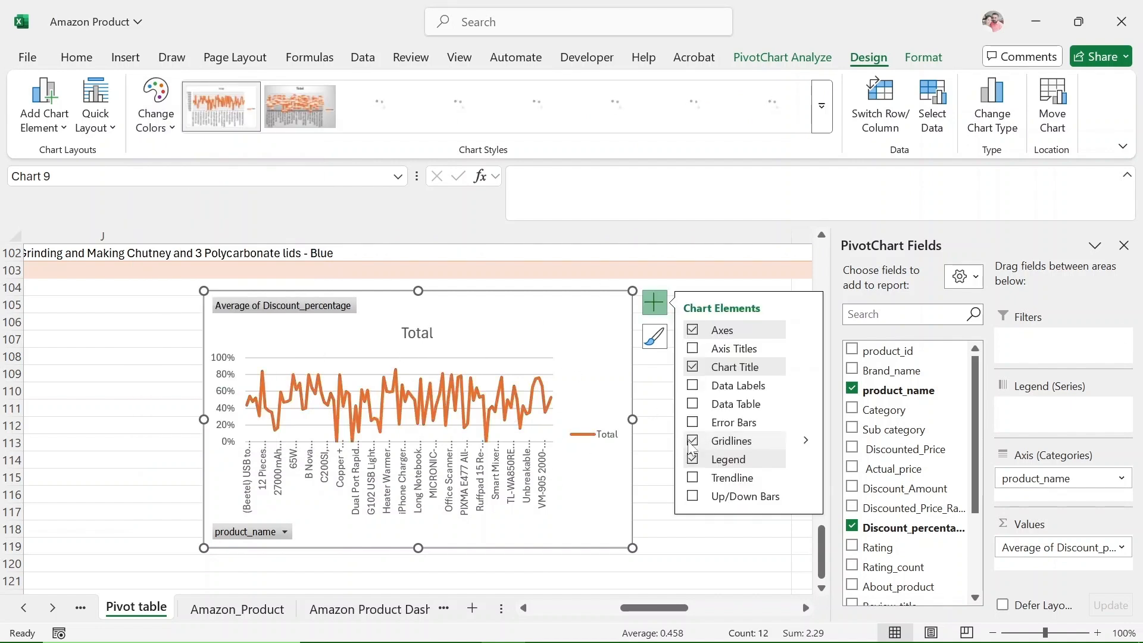
click(693, 442)
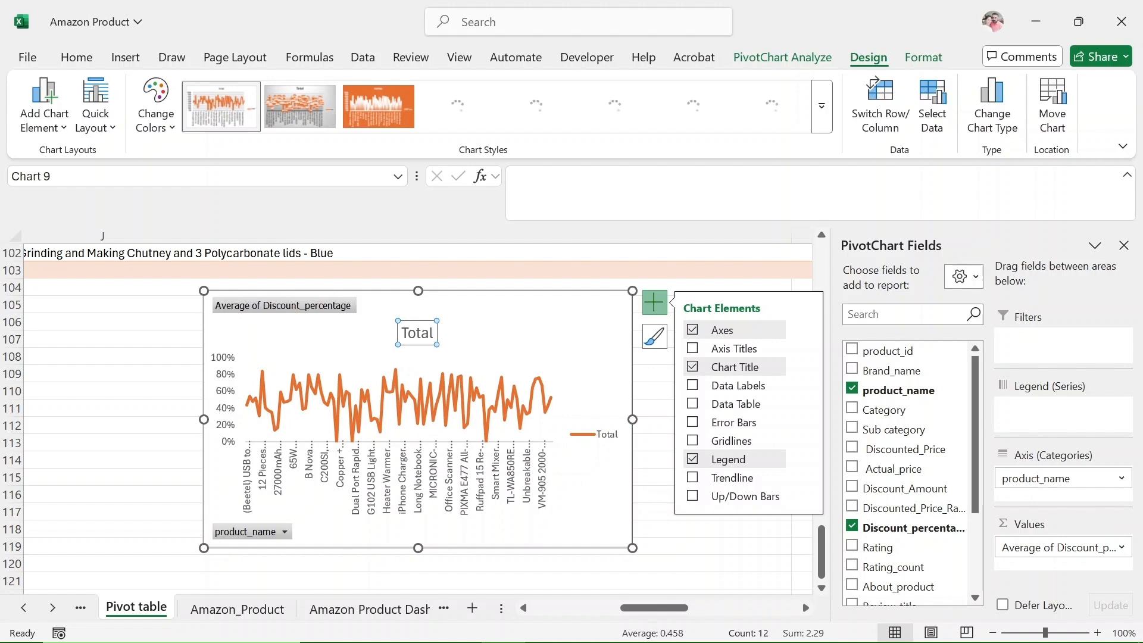
Title the line PivotChart "Average Discount Percentage by Product".
click(433, 335)
key(BackSpace)
key(BackSpace)
key(BackSpace)
key(BackSpace)
key(BackSpace)
text(Ave)
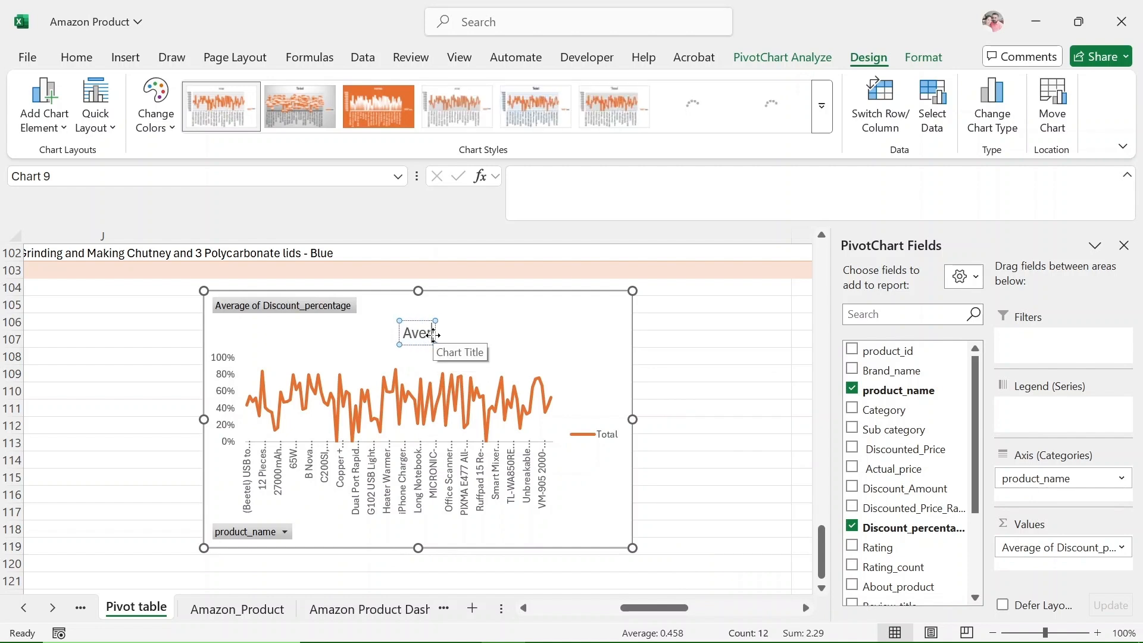
text(rage Discount P)
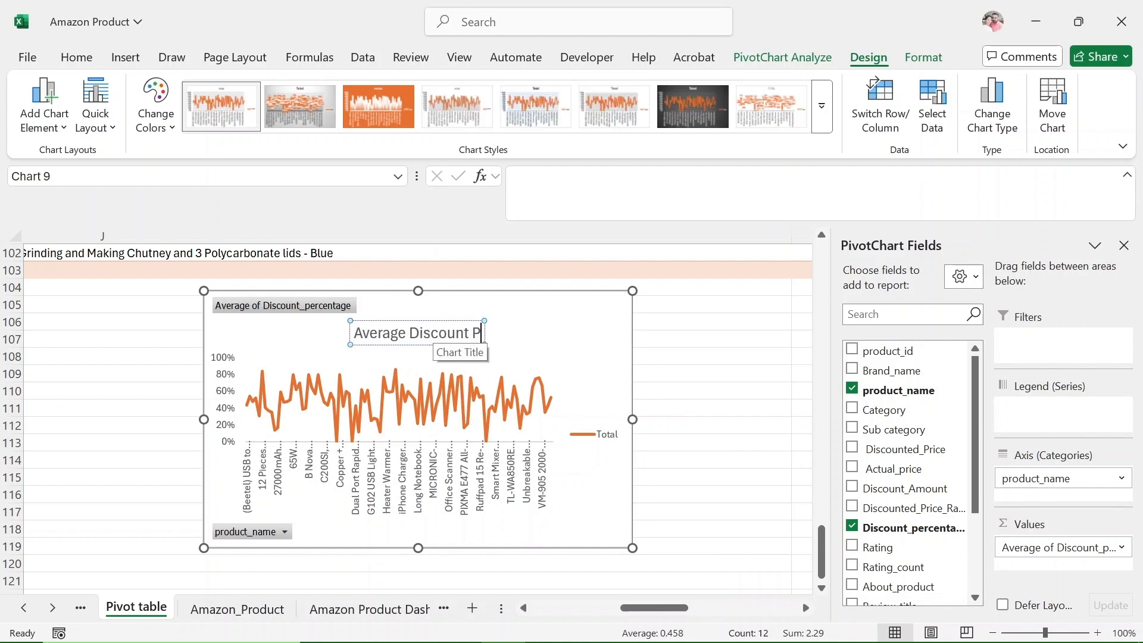
text(ercentage by Product)
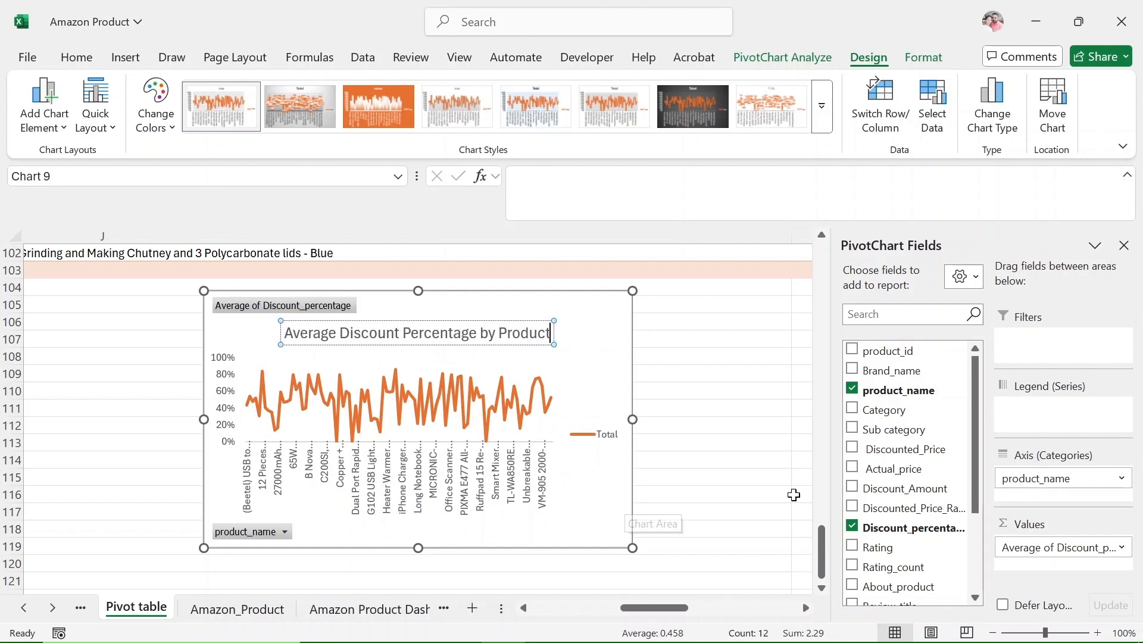
click(765, 461)
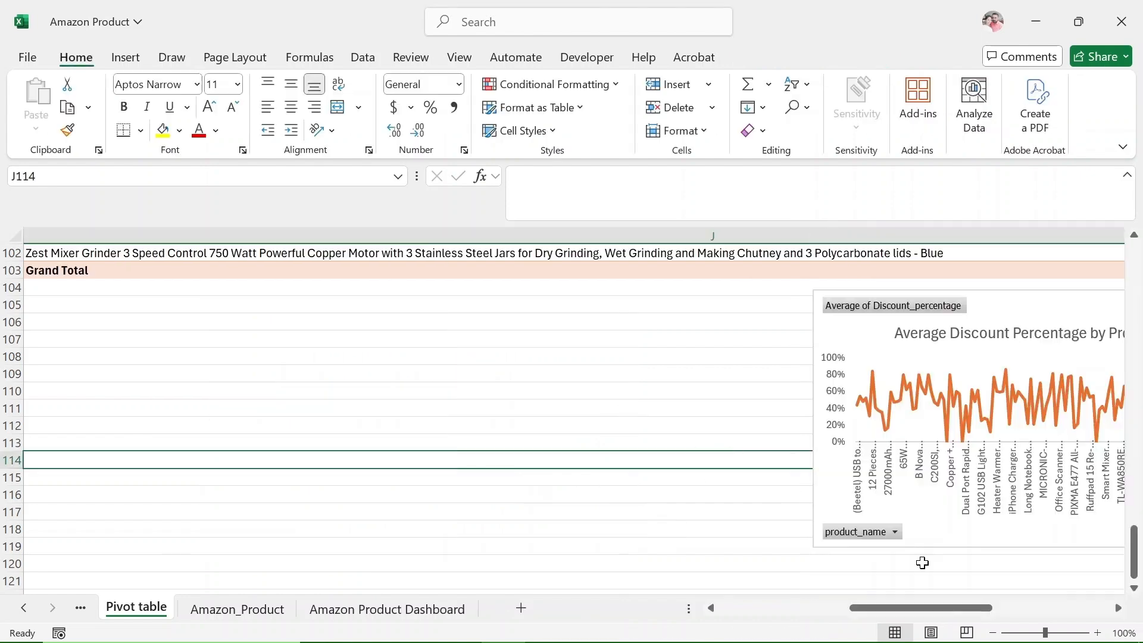
Reposition the discount line chart below the PivotTable and give its chart area a light cyan solid fill.
drag(891, 607, 906, 608)
drag(400, 407, 378, 317)
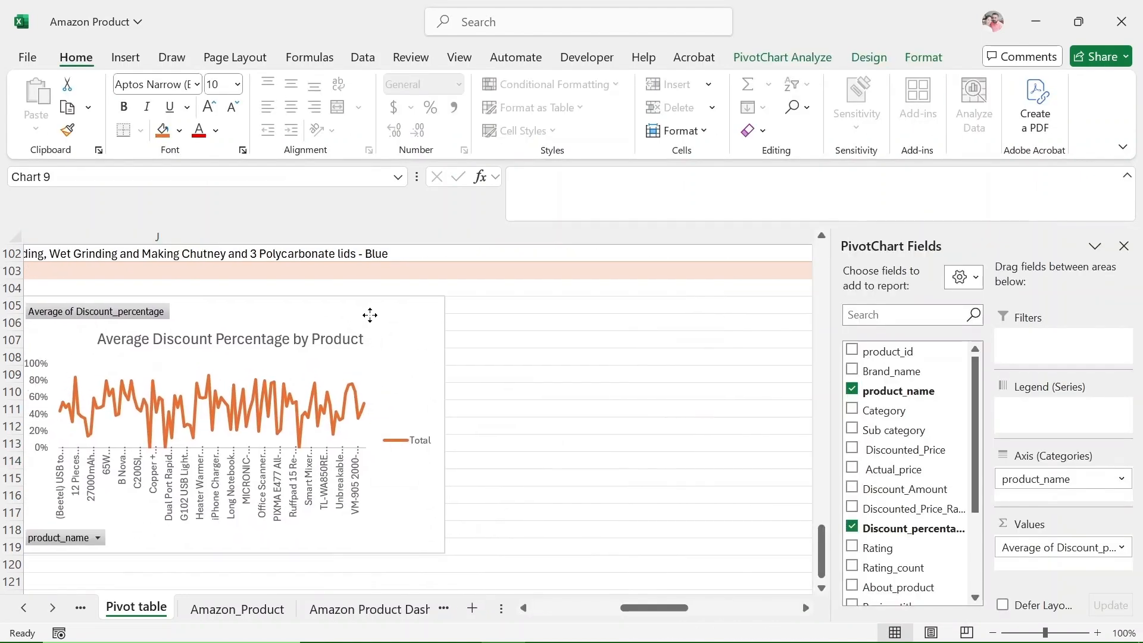
right_click(454, 360)
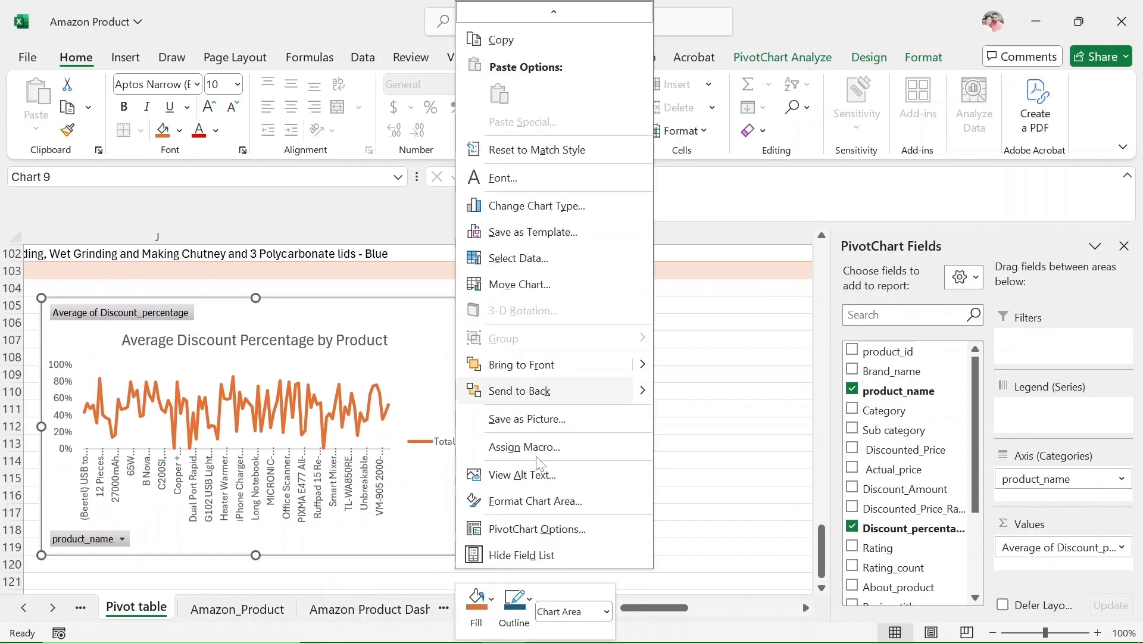
click(524, 571)
scroll(638, 576, down, 5)
scroll(638, 576, up, 6)
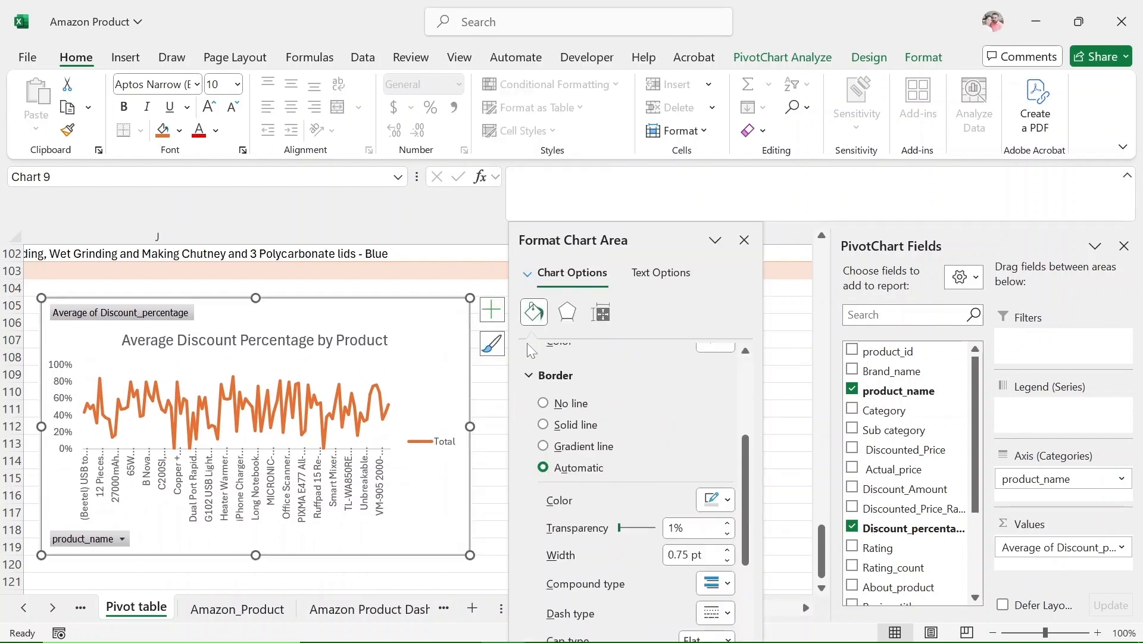
click(727, 521)
click(783, 464)
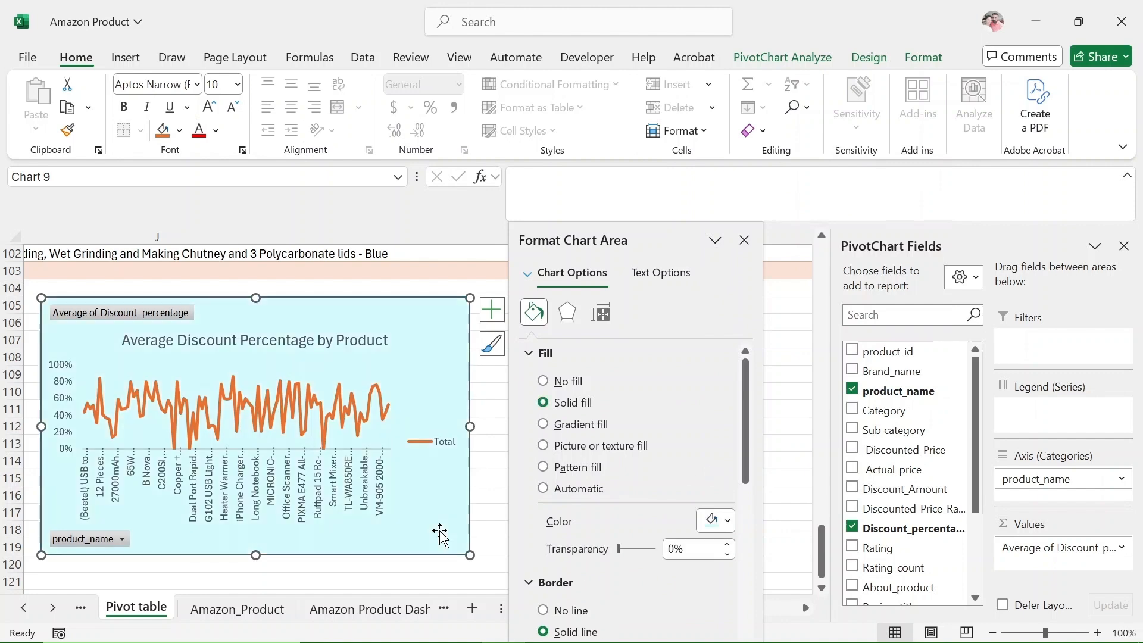
click(743, 240)
Hide all field buttons on the Average Discount Percentage by Product chart.
right_click(116, 313)
click(173, 515)
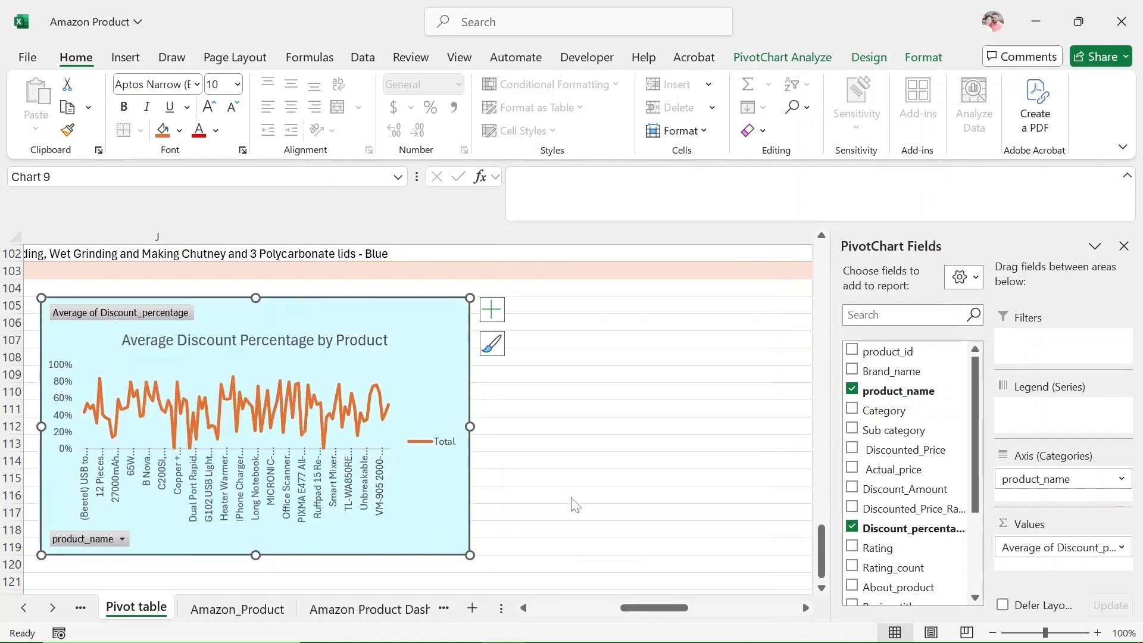
click(559, 479)
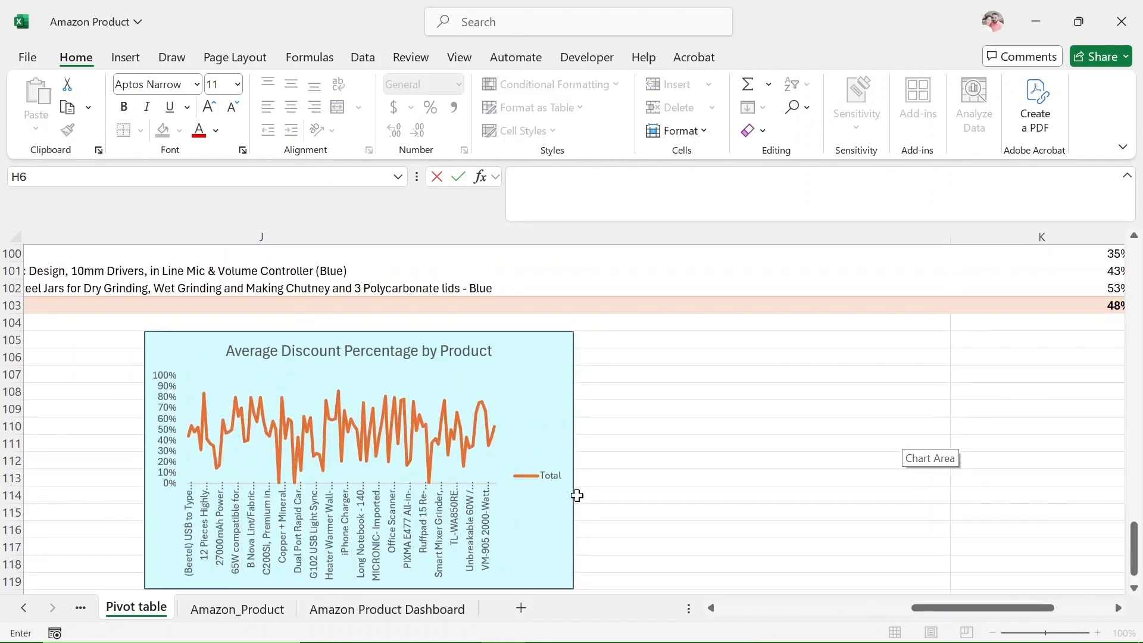
Copy the average rating PivotTable and paste the duplicate at cell M3.
drag(983, 618, 791, 619)
scroll(592, 388, up, 20)
scroll(594, 387, up, 1)
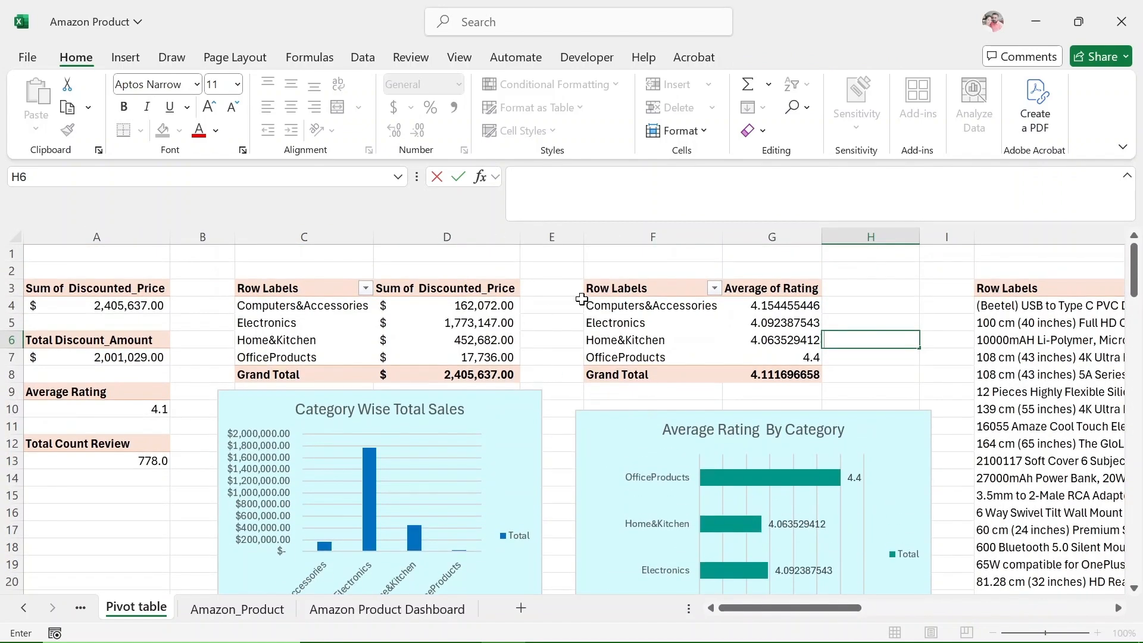
drag(595, 289, 824, 383)
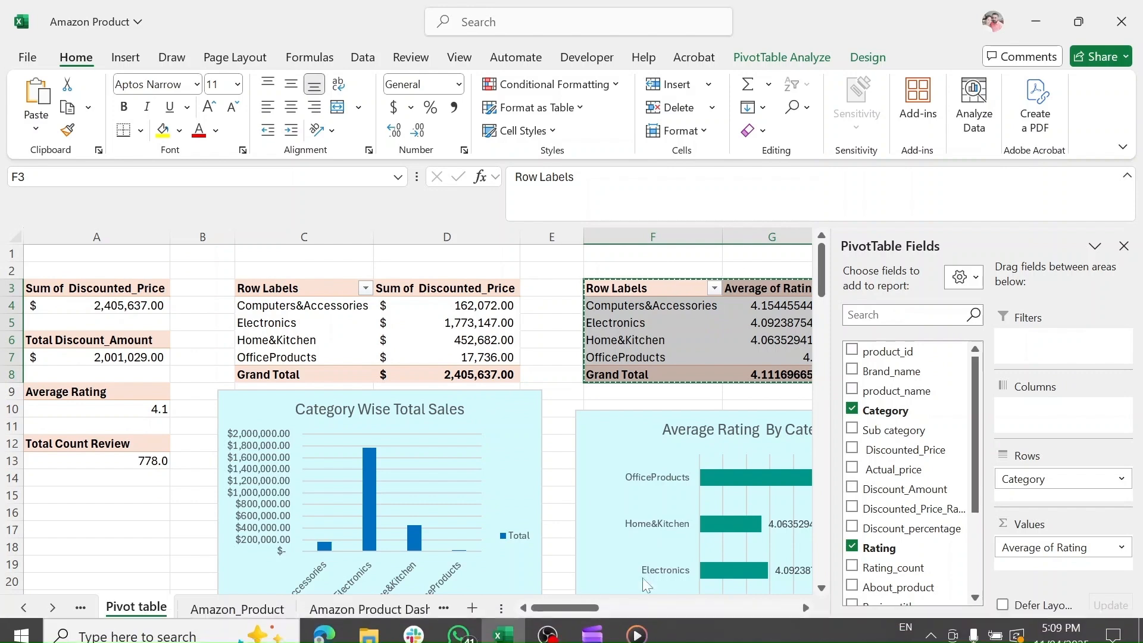
scroll(622, 417, right, 6)
click(622, 292)
key(ctrl+v)
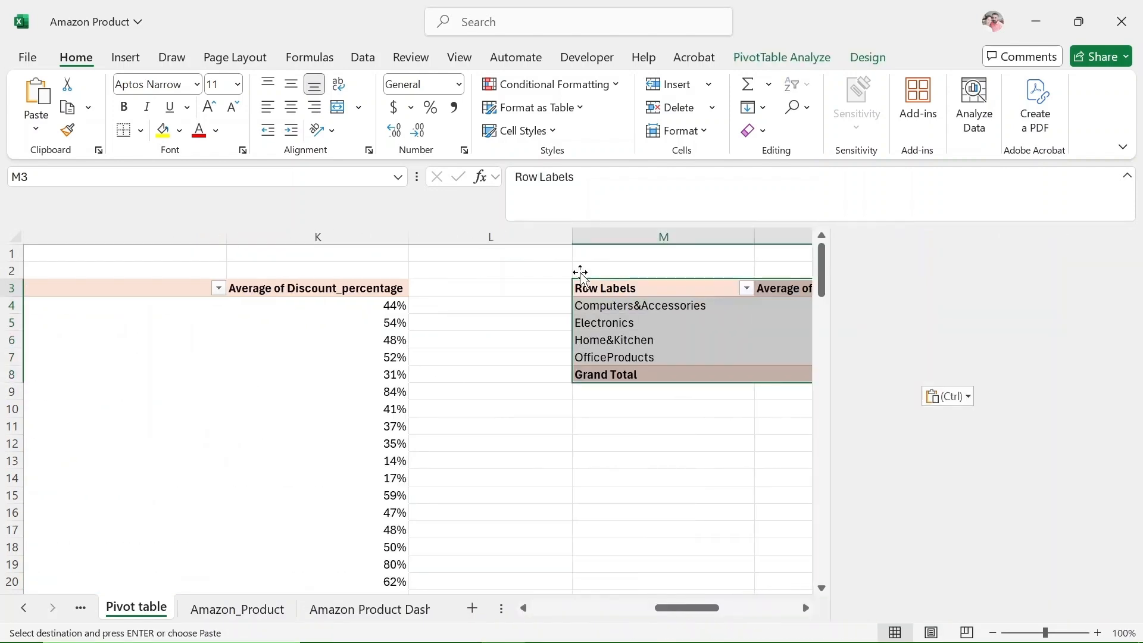
In the PivotTable at M3, replace Category with Brand_name as rows and Average of Rating with Count of Customer_Review_id as values.
drag(1029, 480, 907, 511)
scroll(896, 561, down, 3)
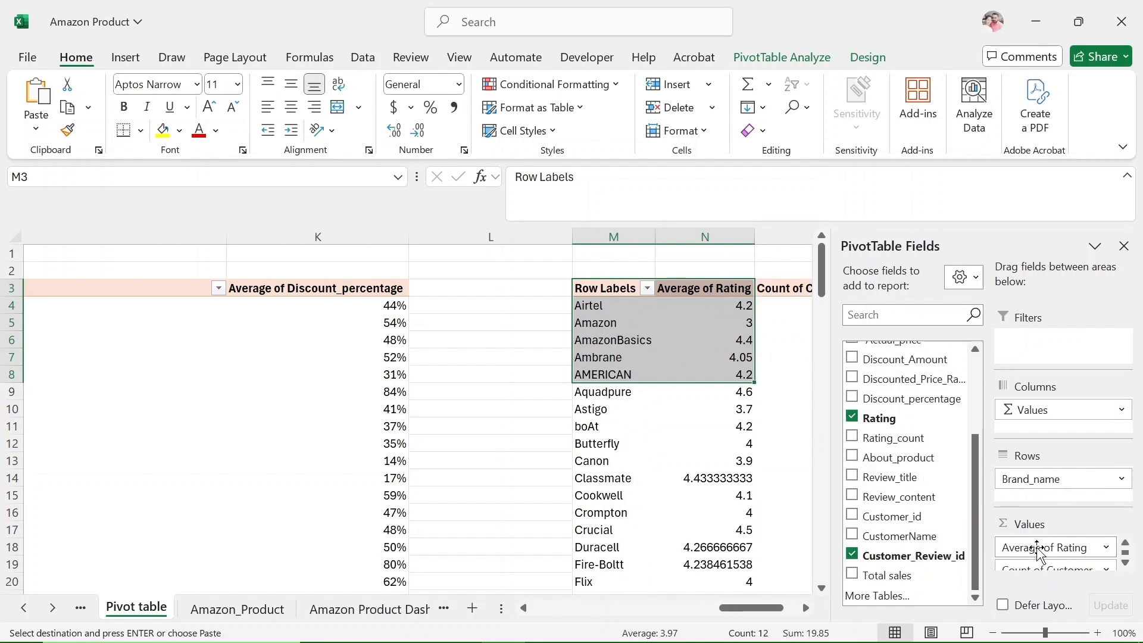
drag(1038, 550, 706, 448)
Filter the Brand_name rows to the top 10 items by Count of Customer_Review_id.
drag(738, 614, 759, 614)
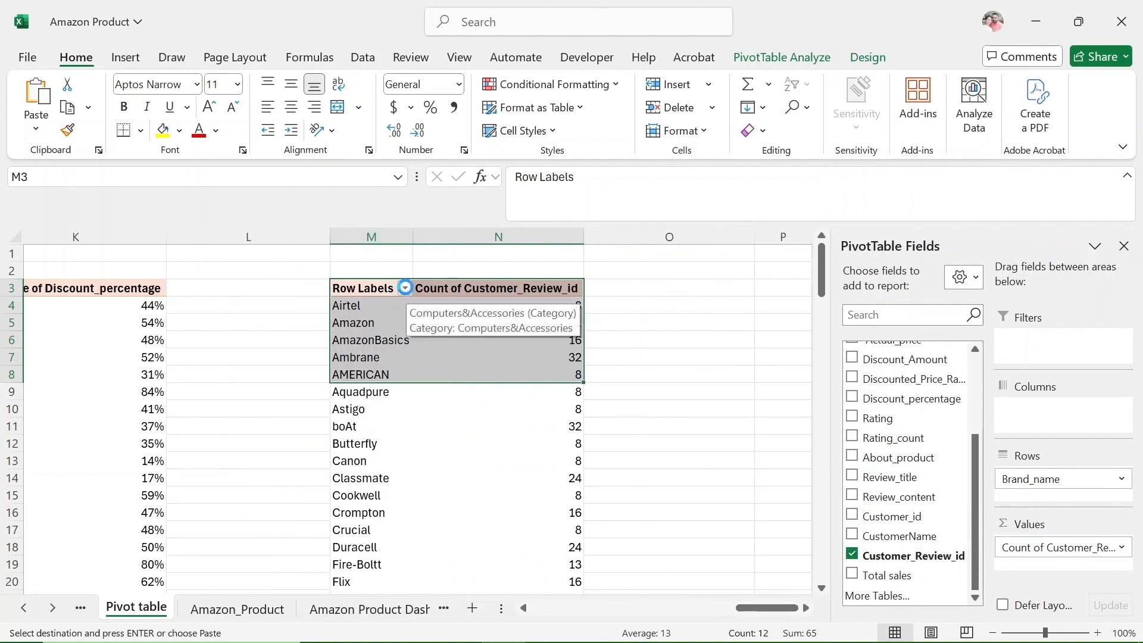
click(405, 287)
mouse_move(250, 398)
click(438, 626)
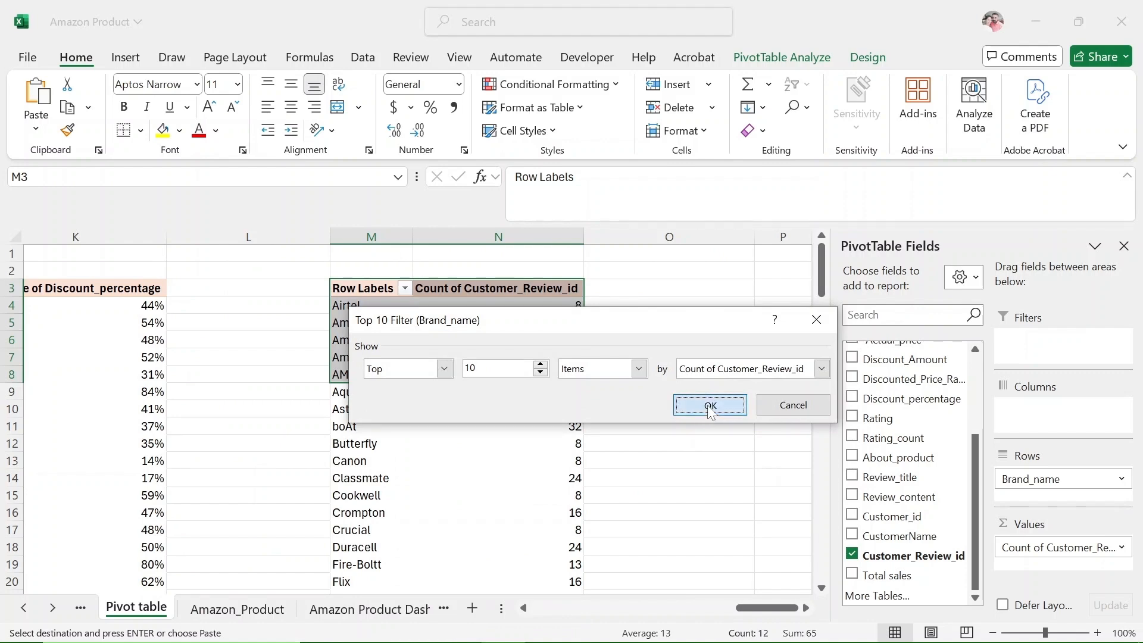
click(710, 405)
Insert a Pie PivotChart from the Brand_name PivotTable and show its data labels.
click(800, 58)
click(845, 101)
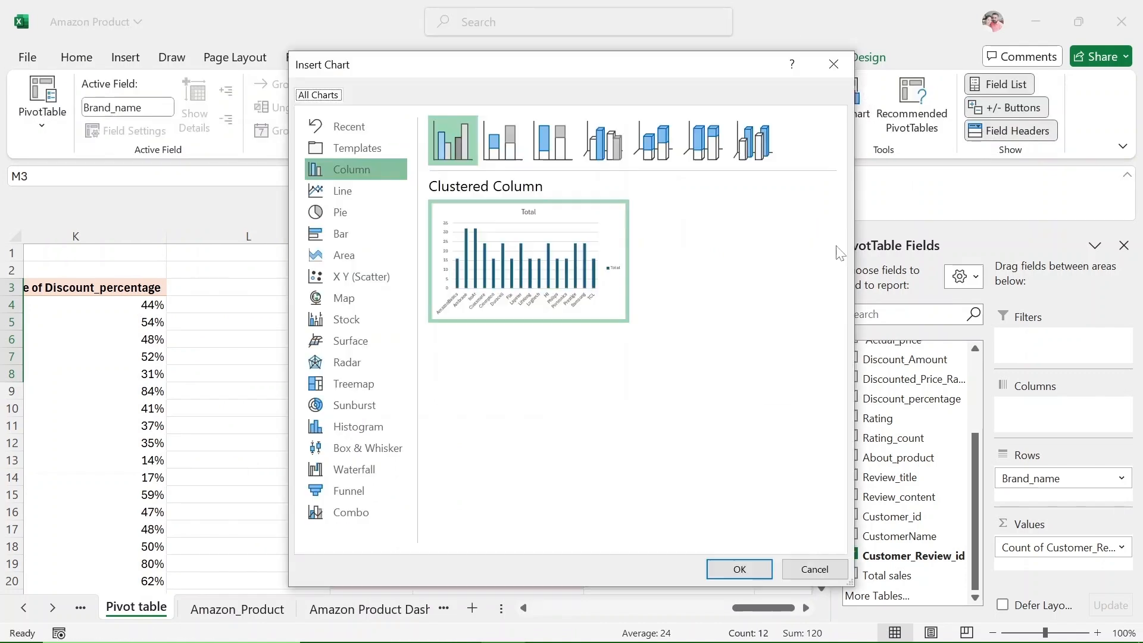
click(356, 213)
click(739, 569)
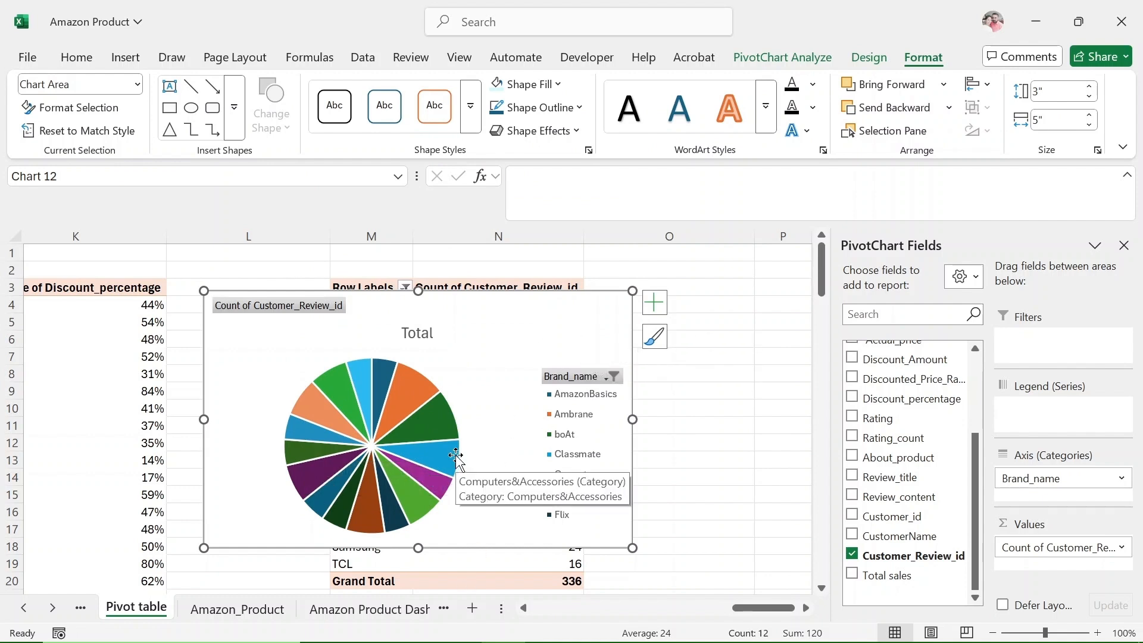
click(653, 303)
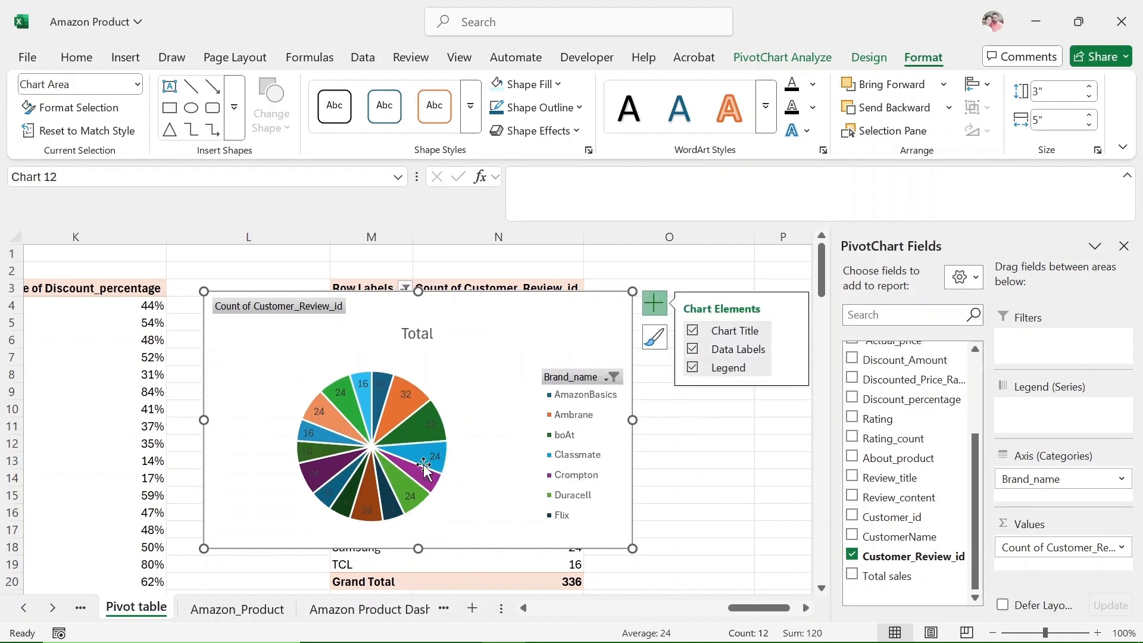
Hide all field buttons on the pie chart and title it "Product Review Distribution".
right_click(262, 315)
click(311, 513)
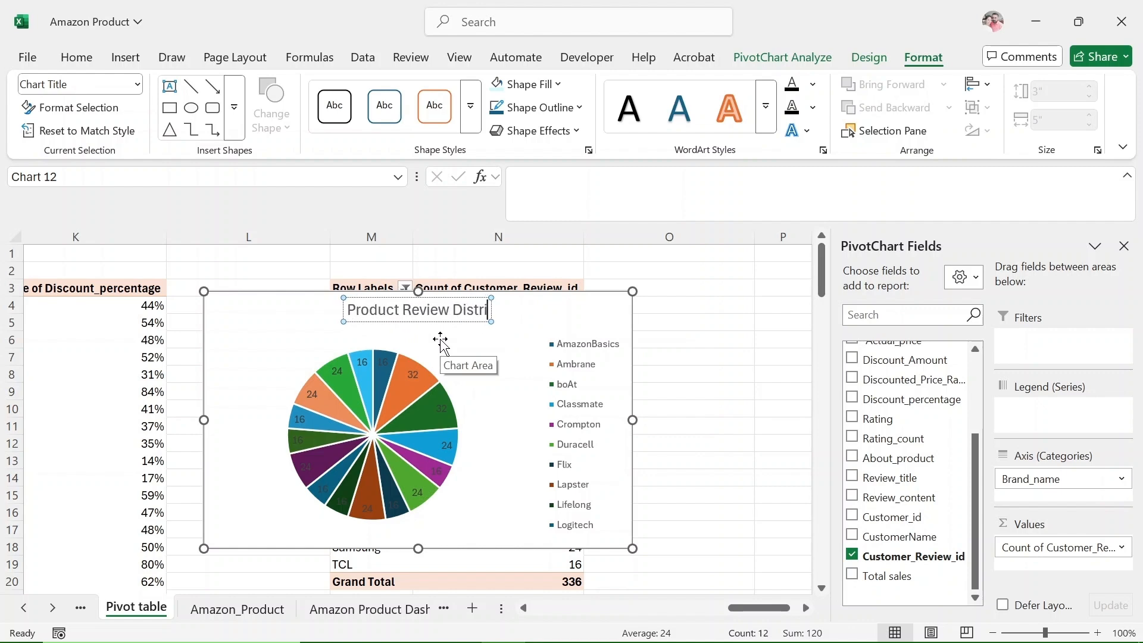
Fill the pie chart's chart area with the recently used light cyan color.
right_click(594, 318)
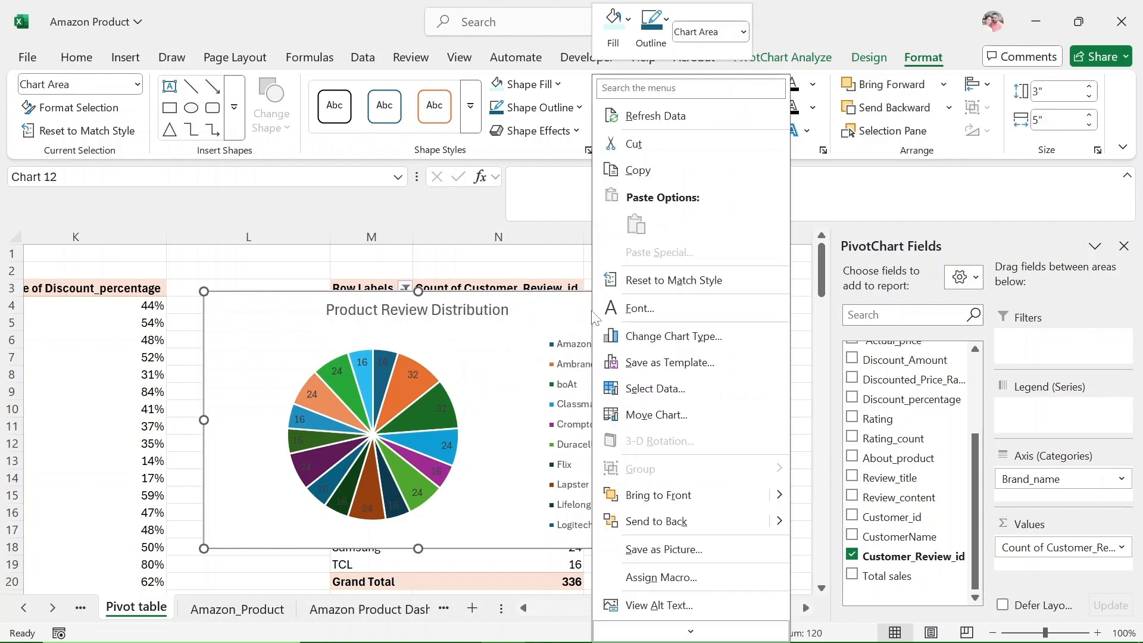
click(547, 322)
right_click(585, 308)
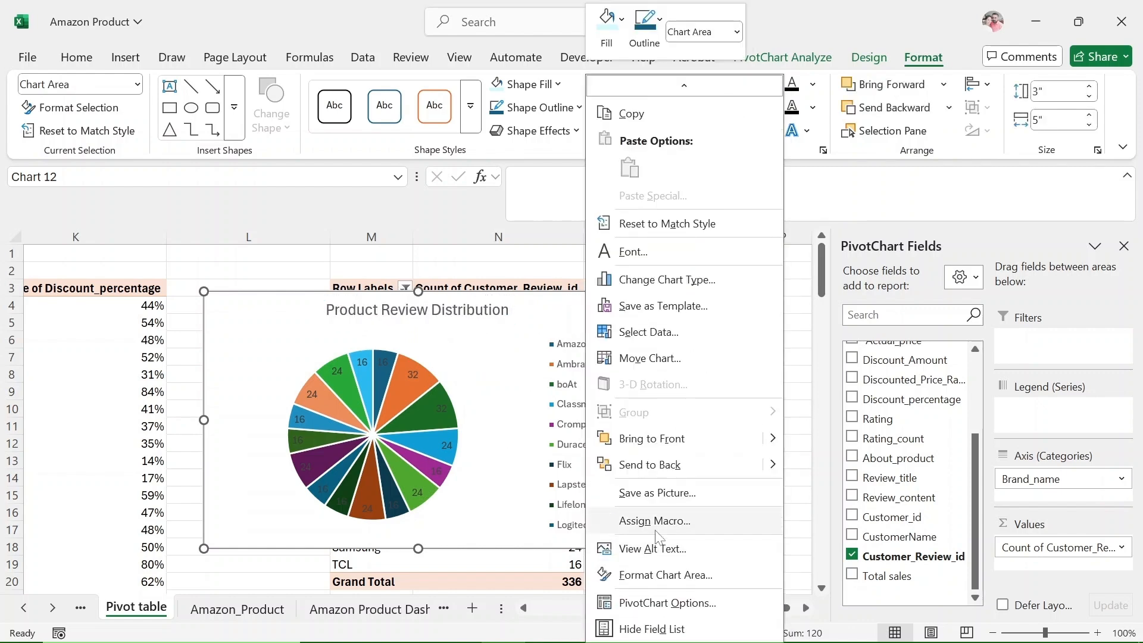
click(620, 19)
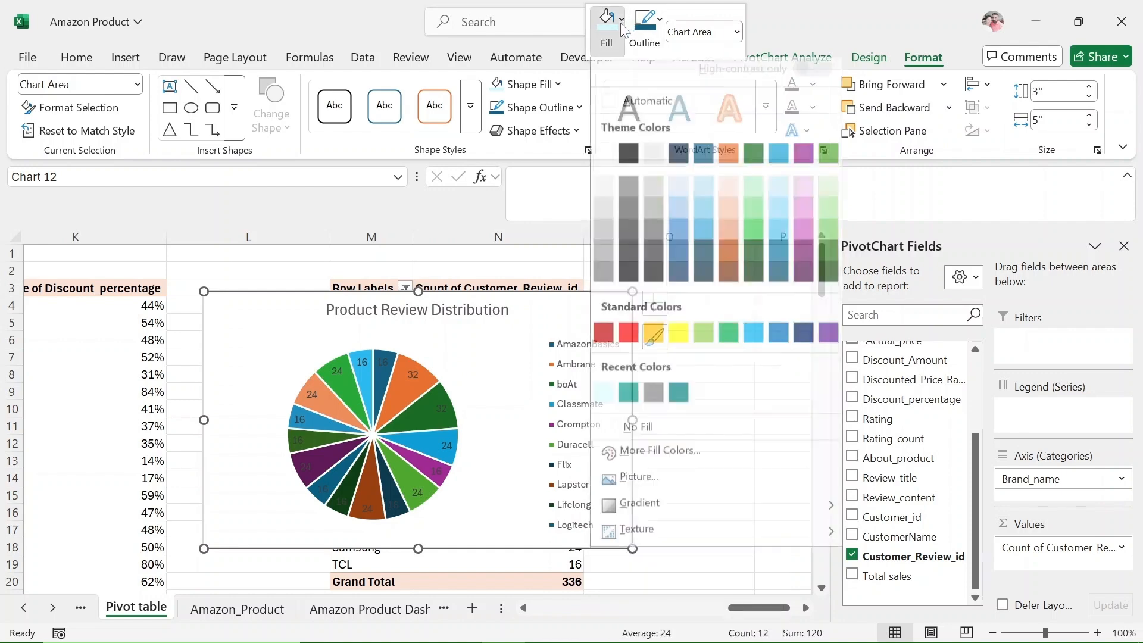
click(606, 402)
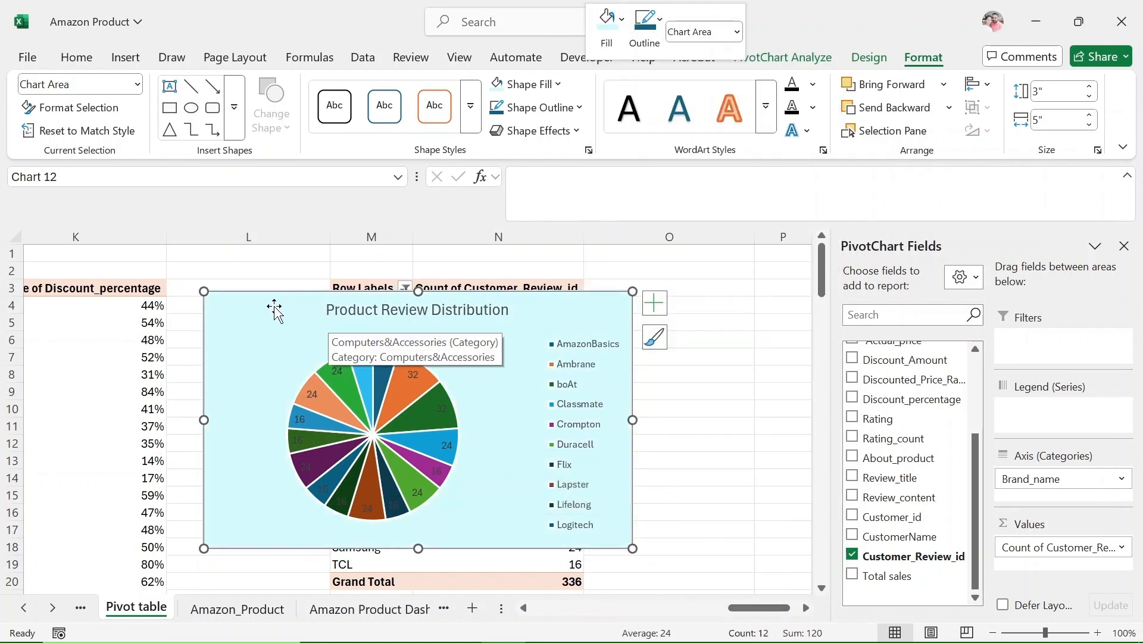
Move the pie chart beside the Brand_name PivotTable so the table is uncovered, and close the field list.
drag(274, 309, 670, 285)
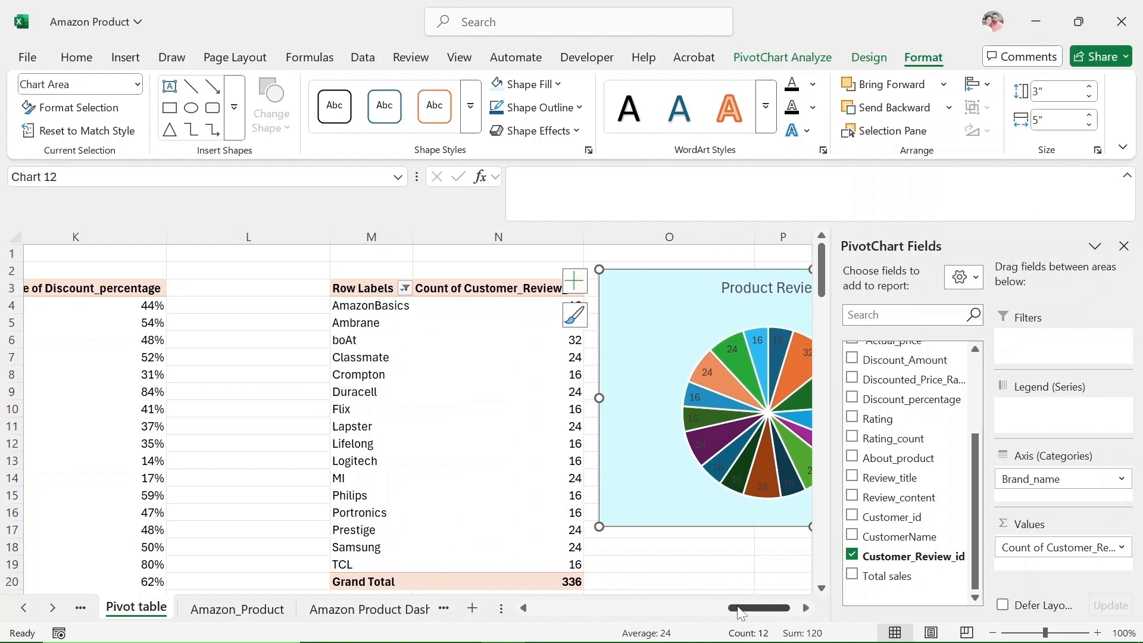
drag(738, 608, 772, 604)
click(1123, 246)
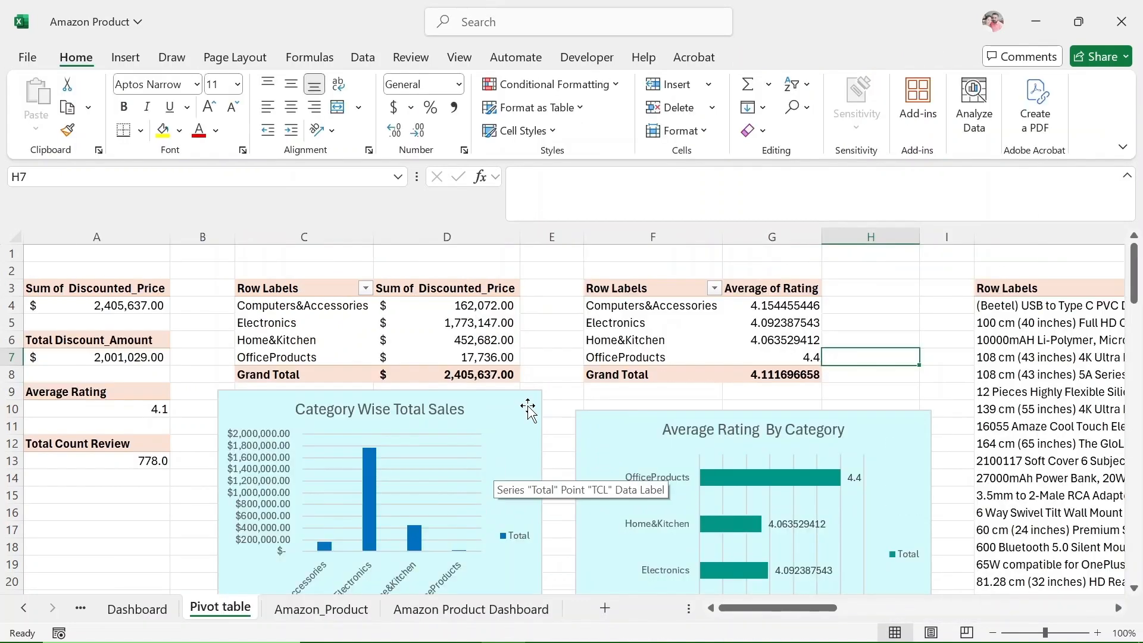
Move the Category Wise Total Sales and Average Rating By Category charts to the Amazon Product Dashboard sheet, placing the sales chart below the KPI cards.
right_click(528, 408)
click(580, 339)
click(667, 398)
click(343, 403)
drag(483, 402, 288, 428)
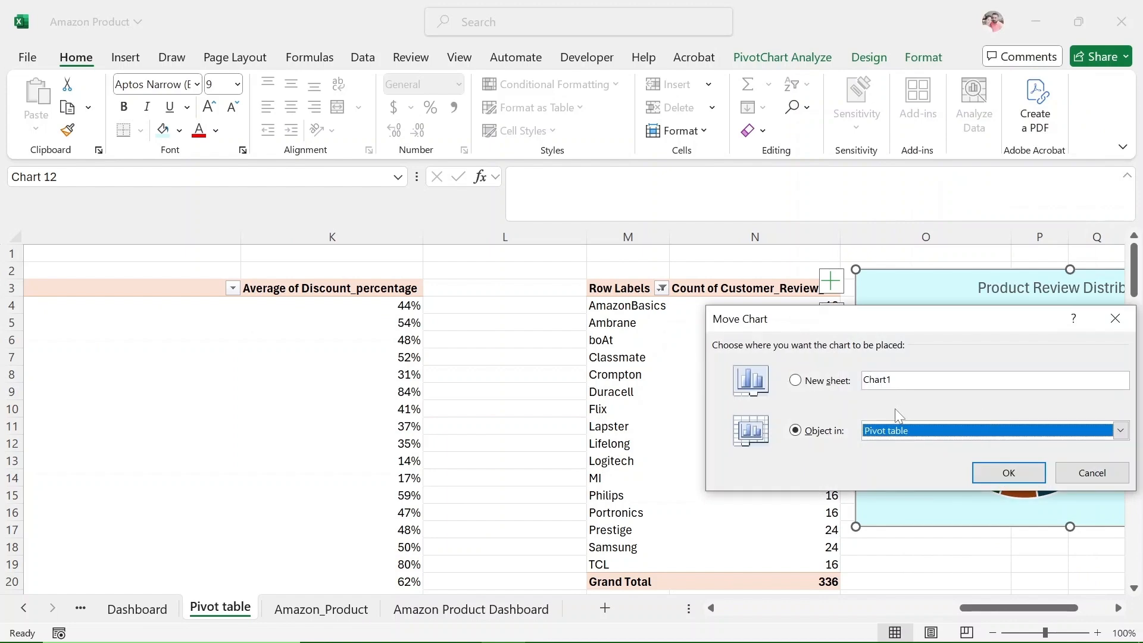
Move the Product Review Distribution chart to the Amazon Product Dashboard sheet and place it beside the Average Rating By Category chart.
click(894, 430)
click(911, 507)
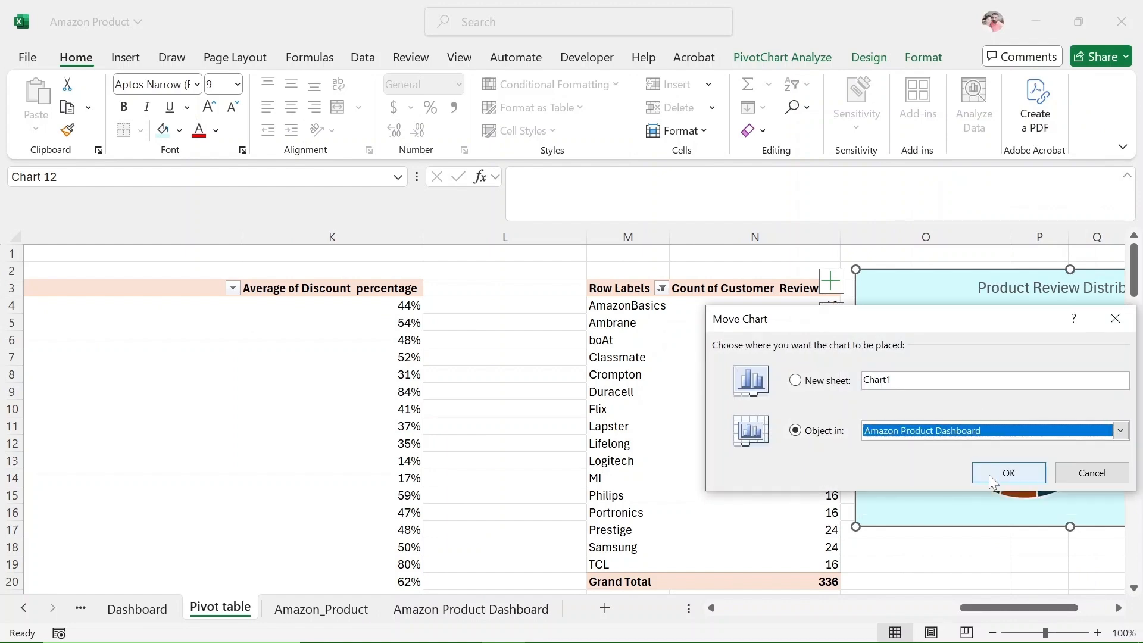
click(1008, 472)
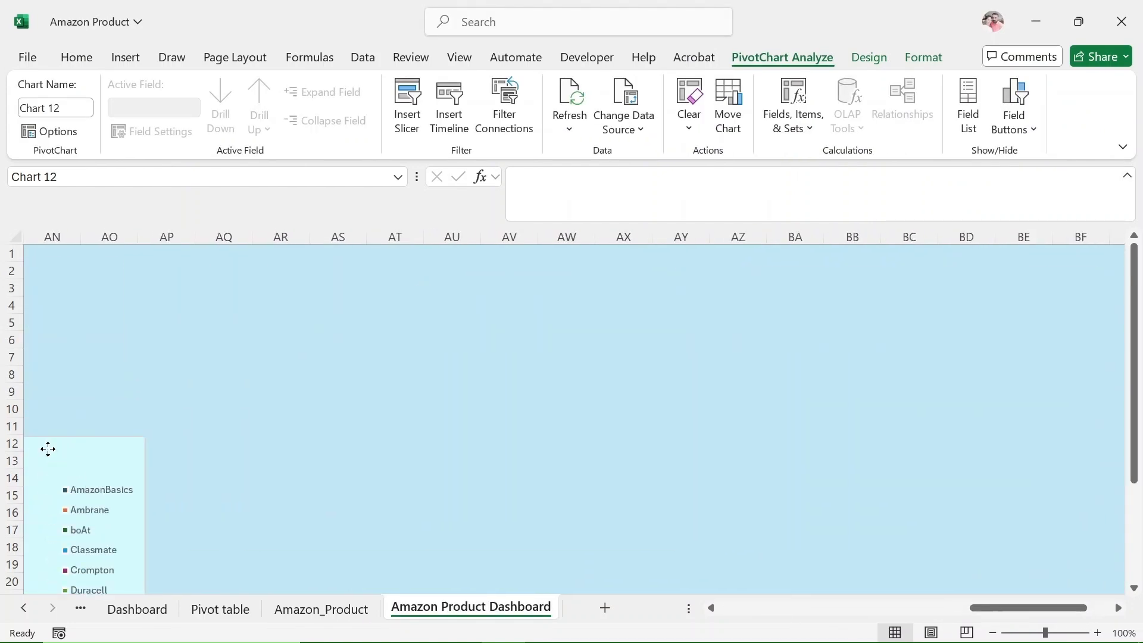
drag(47, 449, 202, 334)
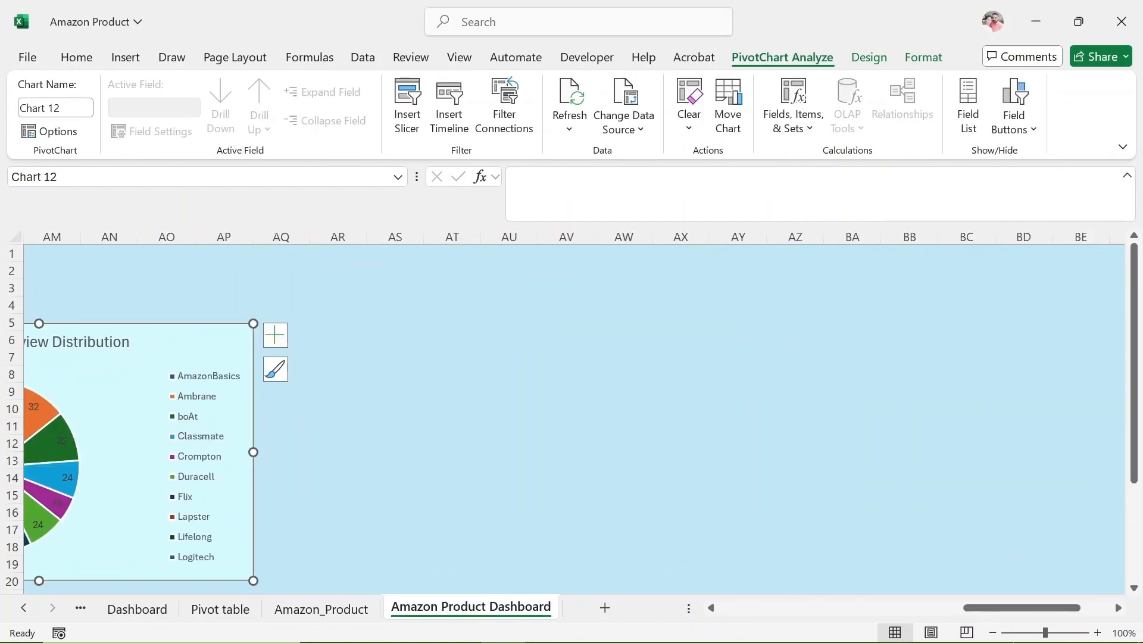
drag(1028, 607, 937, 607)
drag(747, 334, 191, 338)
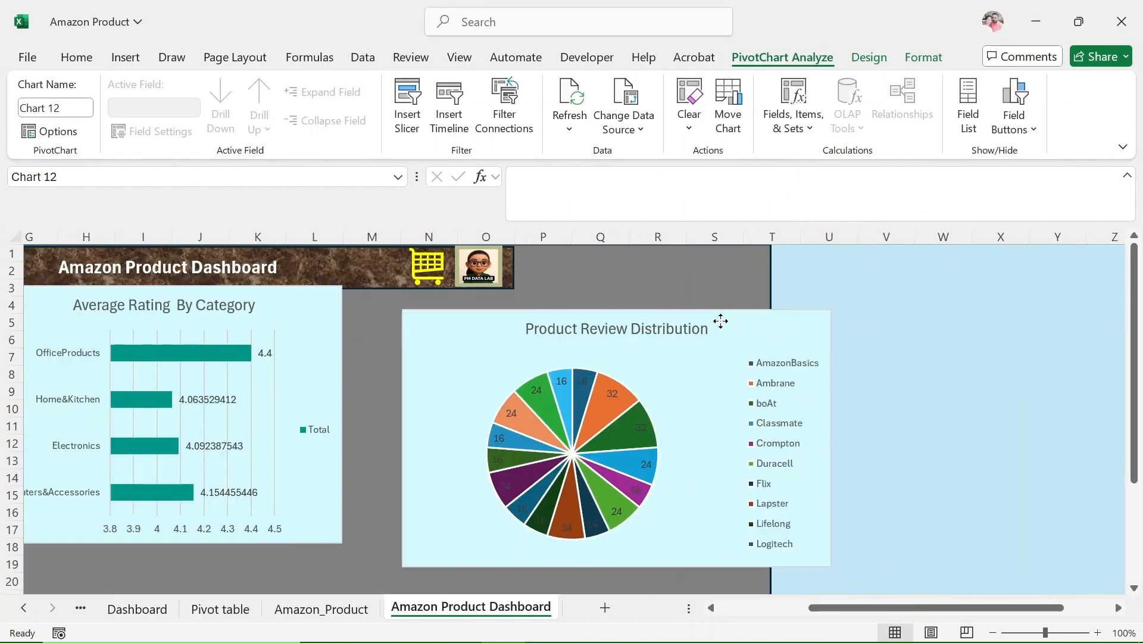
Transfer the Average Discount Percentage by Product chart from the Pivot table sheet to the Amazon Product Dashboard sheet.
scroll(1097, 467, down, 1)
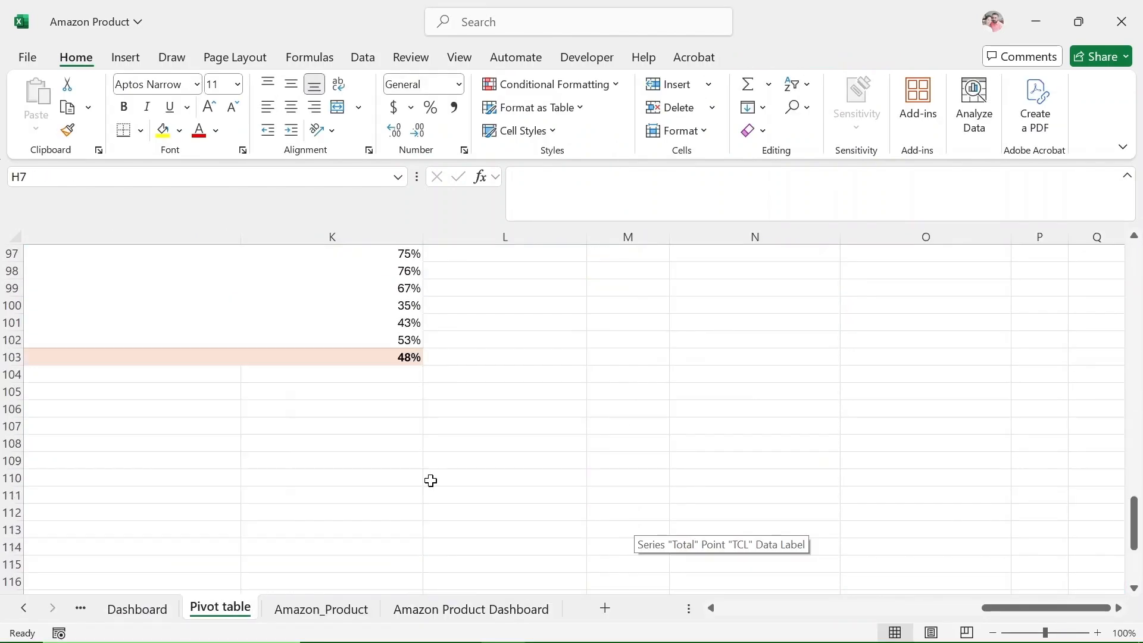
scroll(430, 480, down, 9)
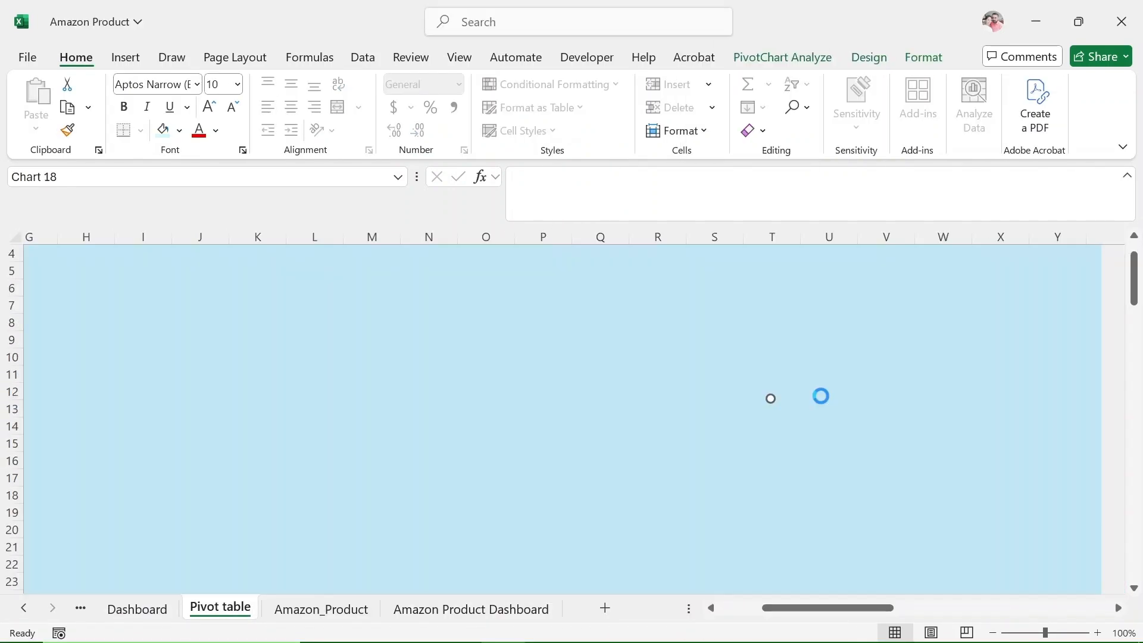
scroll(813, 454, down, 20)
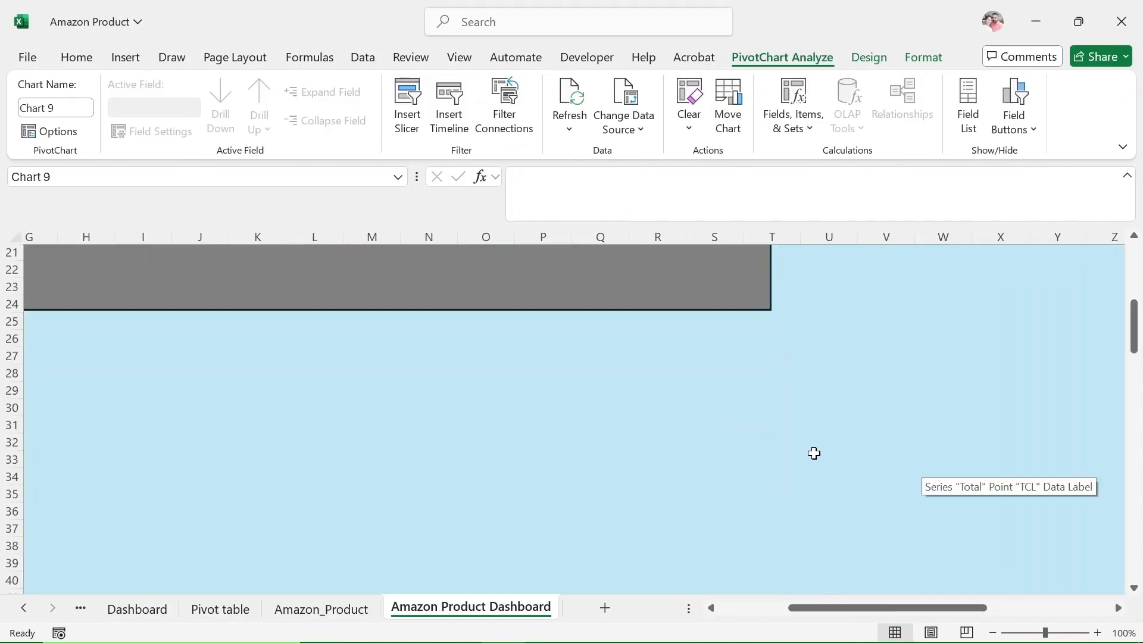
scroll(612, 451, up, 20)
scroll(1033, 475, up, 2)
mouse_move(819, 608)
mouse_down()
mouse_move(946, 607)
mouse_move(800, 608)
mouse_up()
scroll(1011, 485, down, 20)
Position the Average Discount Percentage by Product chart below the Average Rating By Category chart.
drag(948, 336, 127, 322)
scroll(238, 417, up, 5)
drag(450, 545, 367, 246)
click(773, 438)
scroll(774, 437, up, 5)
drag(457, 500, 505, 298)
scroll(506, 357, up, 5)
drag(505, 564, 532, 319)
scroll(532, 319, up, 4)
scroll(669, 319, up, 2)
drag(560, 448, 540, 284)
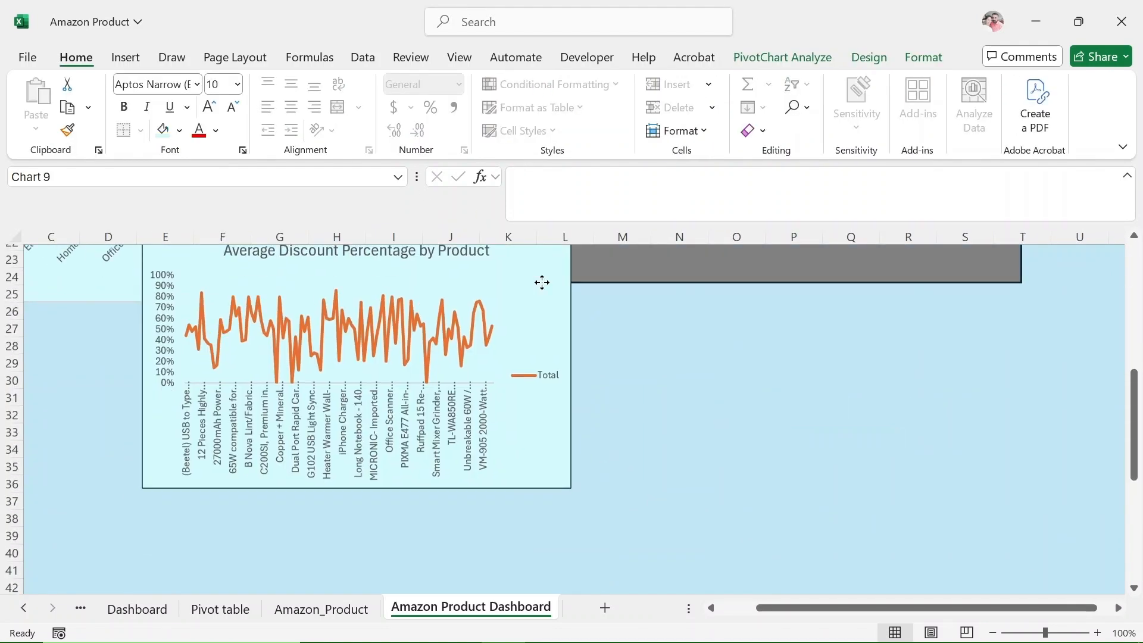
scroll(667, 432, up, 2)
drag(521, 387, 630, 346)
scroll(1040, 461, up, 5)
scroll(1040, 462, left, 2)
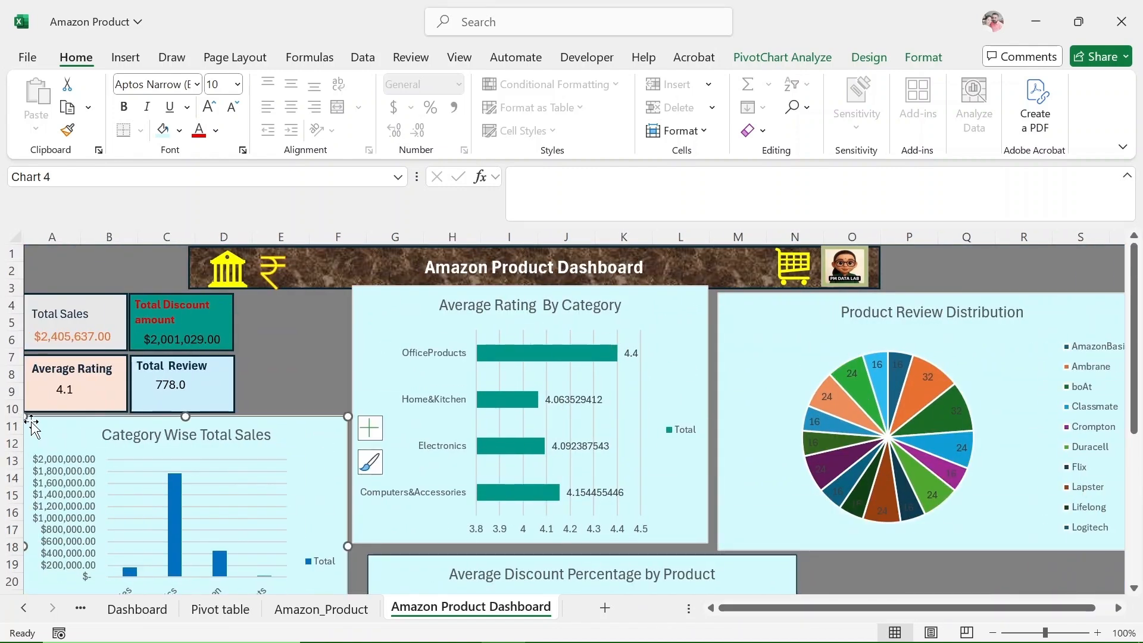
Shrink the Category Wise Total Sales chart and fit it directly below the KPI cards.
drag(26, 418, 109, 495)
drag(313, 516, 229, 440)
drag(303, 516, 217, 437)
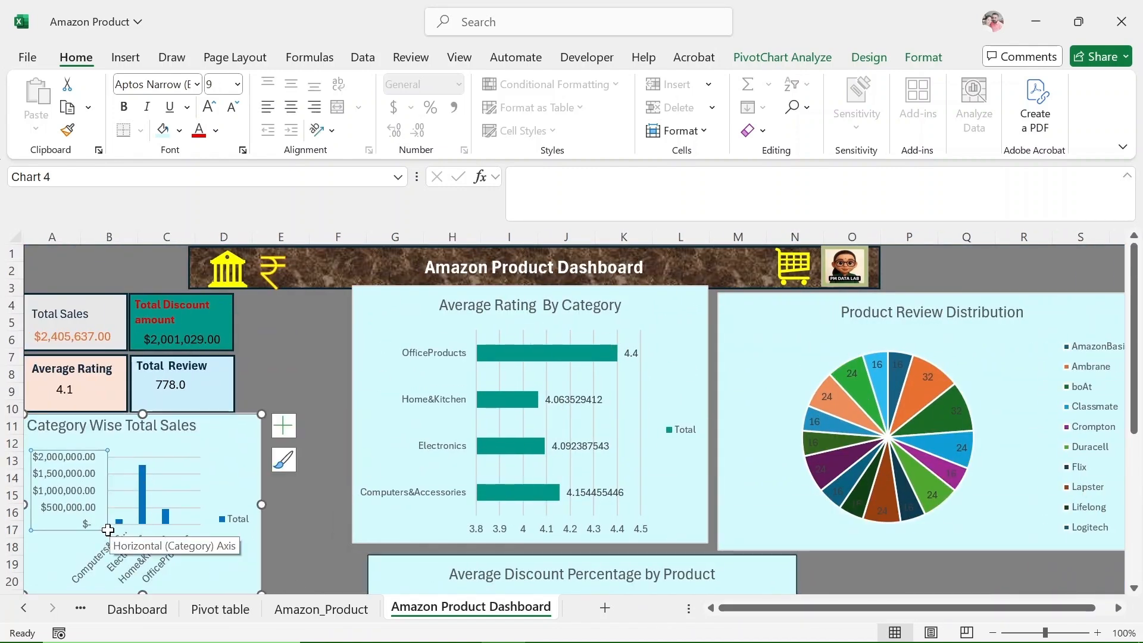
Reduce the sales chart's value axis labels to font size 8 and color its title red.
right_click(95, 448)
click(238, 493)
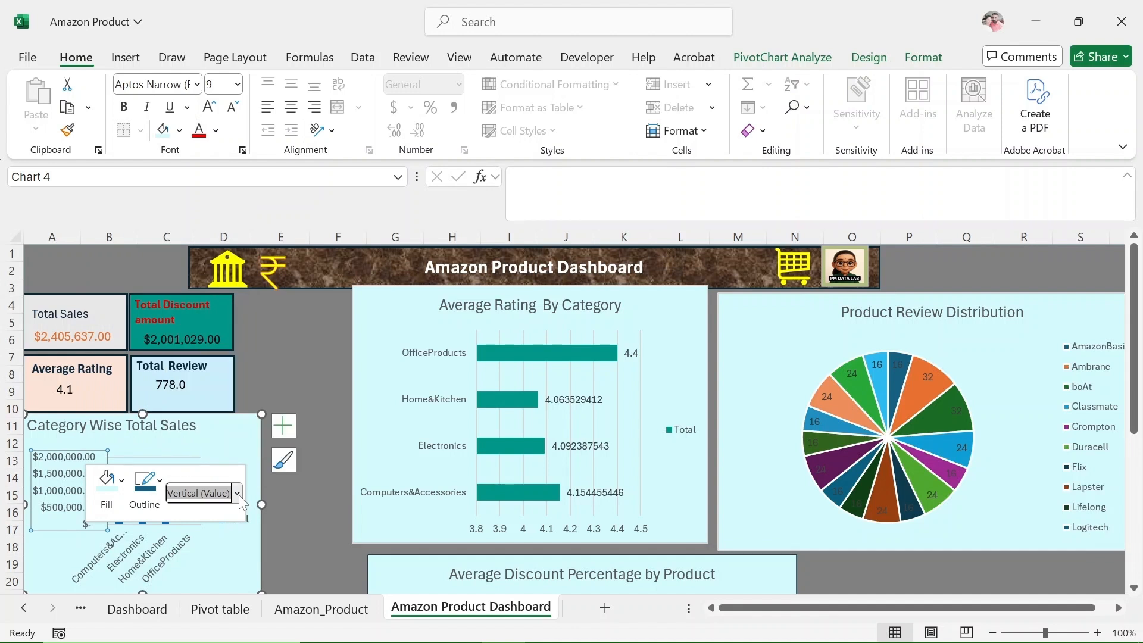
click(237, 85)
click(224, 106)
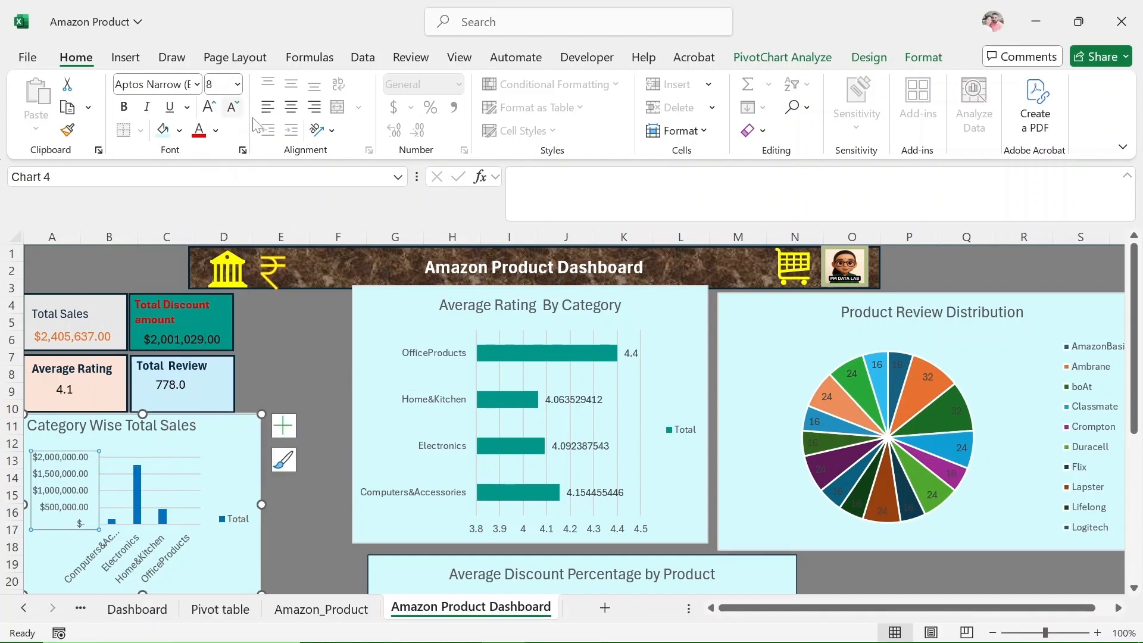
drag(197, 426, 29, 426)
click(199, 131)
Shrink the Average Rating By Category chart and place it directly beside the KPI cards, under the dashboard banner.
click(547, 306)
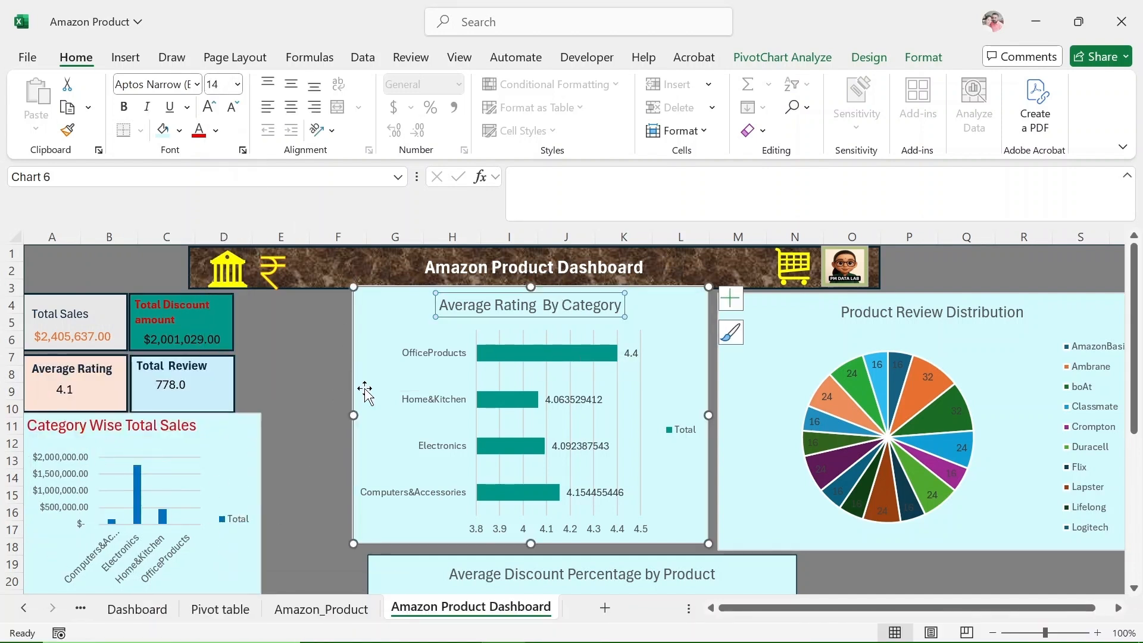
drag(707, 543, 697, 434)
drag(660, 306, 544, 308)
Narrow the Category Wise Total Sales chart to the KPI cards' width and give its value axis a base 10 logarithmic scale.
click(257, 487)
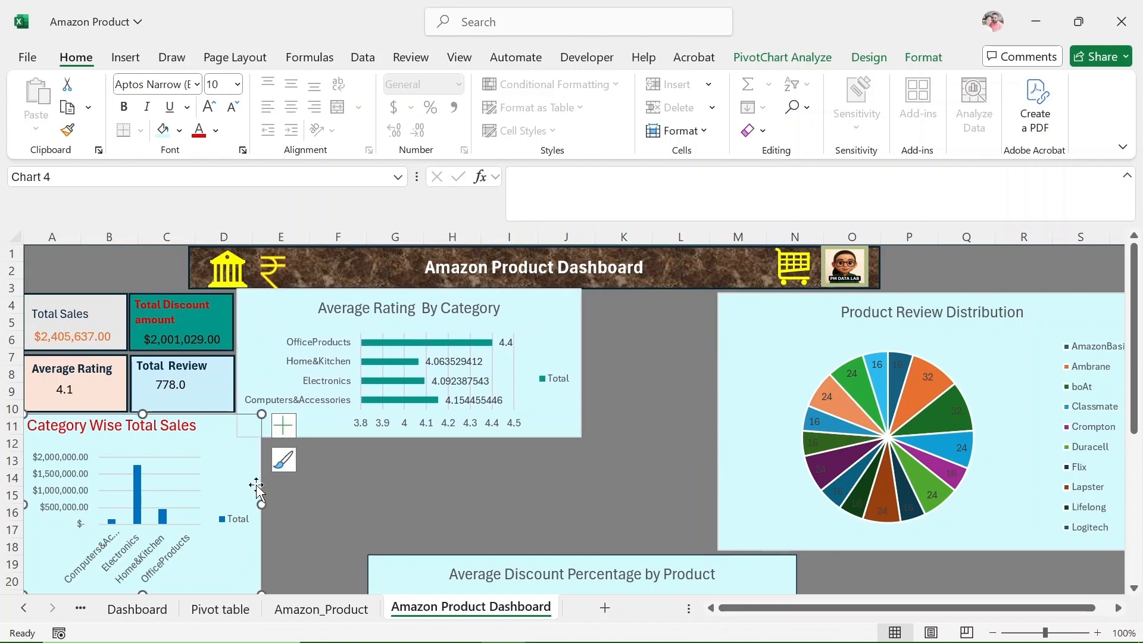
drag(261, 504, 238, 504)
right_click(51, 492)
click(116, 478)
scroll(735, 422, down, 3)
click(544, 541)
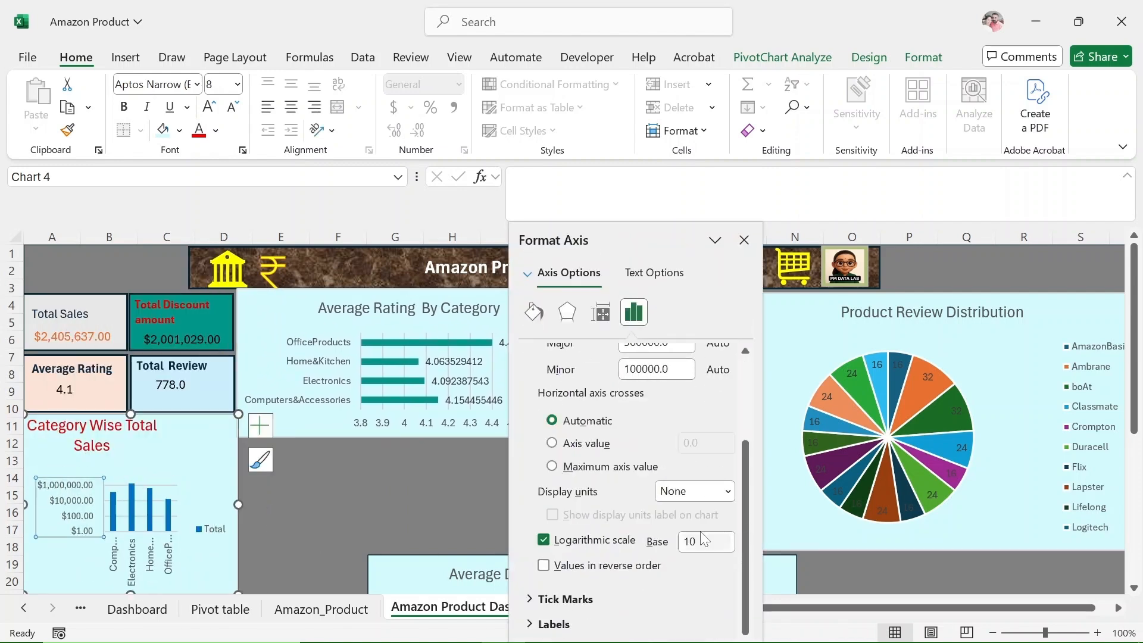
scroll(657, 557, up, 3)
click(744, 240)
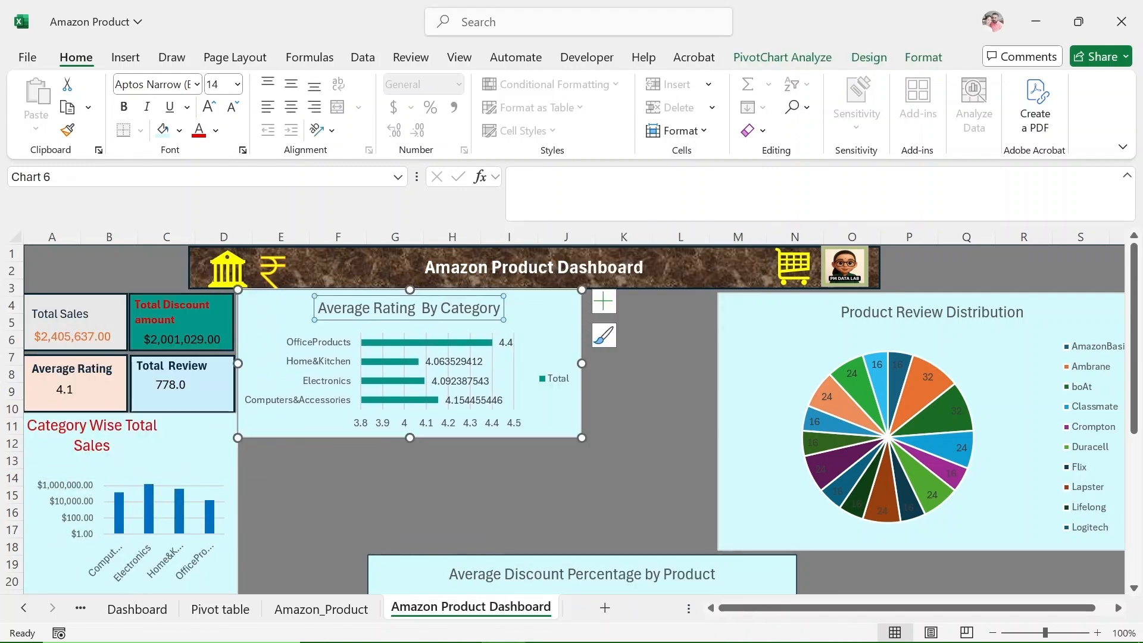
Color the Average Rating By Category title red and fit the Average Discount Percentage by Product chart directly beneath that chart at matching width.
click(199, 130)
click(611, 458)
drag(719, 569, 583, 456)
drag(666, 440, 583, 444)
scroll(659, 515, down, 3)
drag(410, 542, 435, 469)
scroll(676, 427, up, 3)
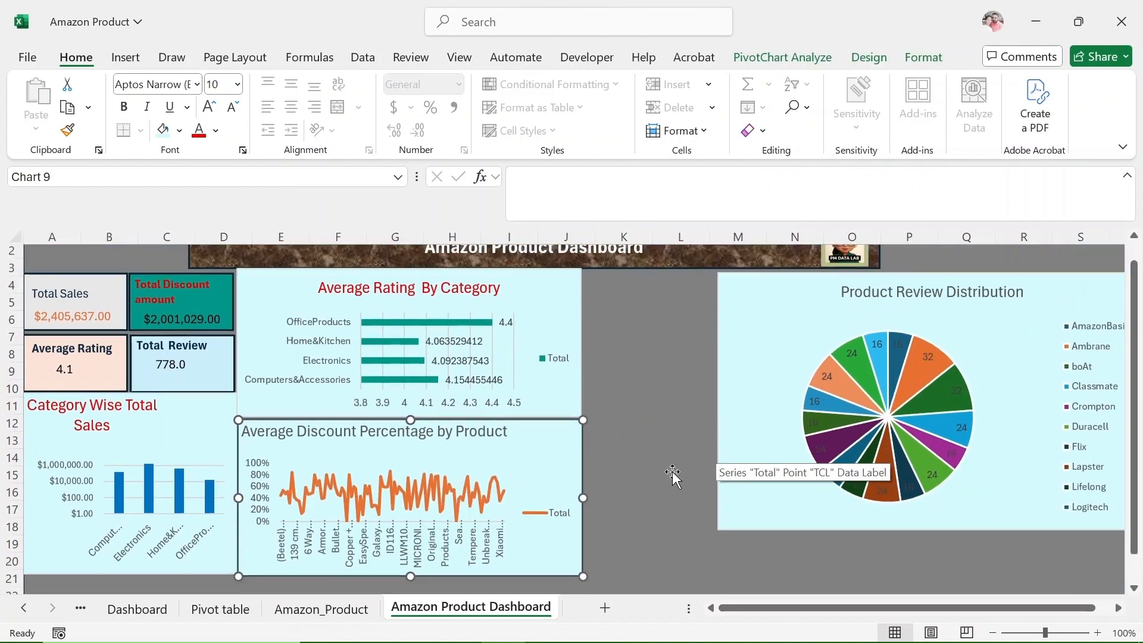
Delete the discount chart's legend, and give the chart a red, centered title.
key(Delete)
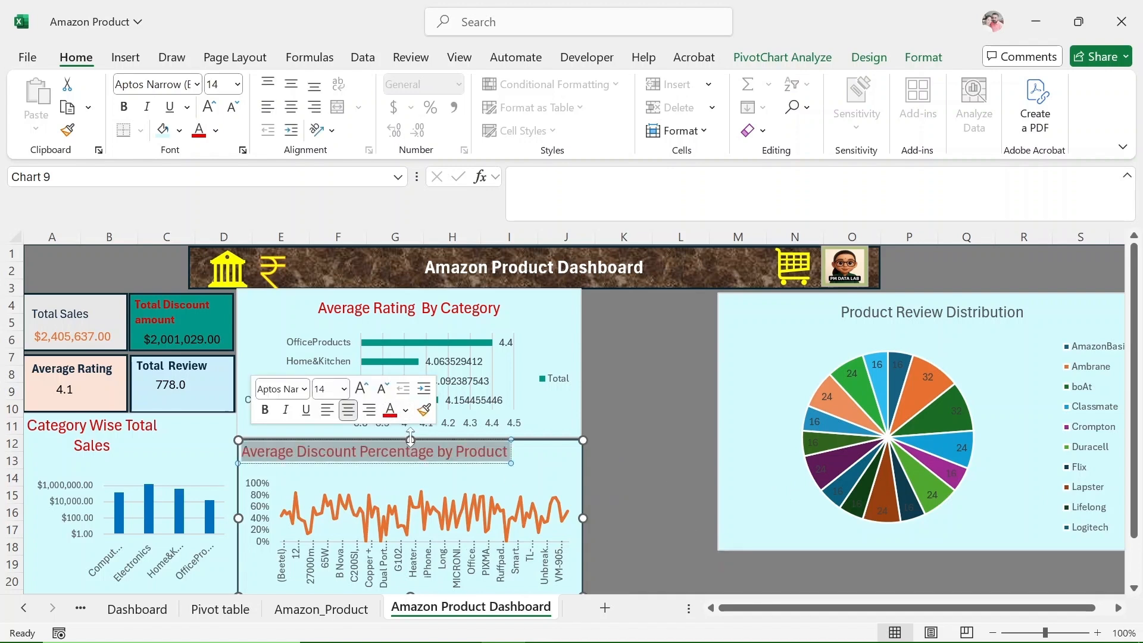
drag(425, 459, 493, 469)
Place the Product Review Distribution chart beside the two middle charts and resize it narrower to match their combined height.
drag(789, 308, 642, 316)
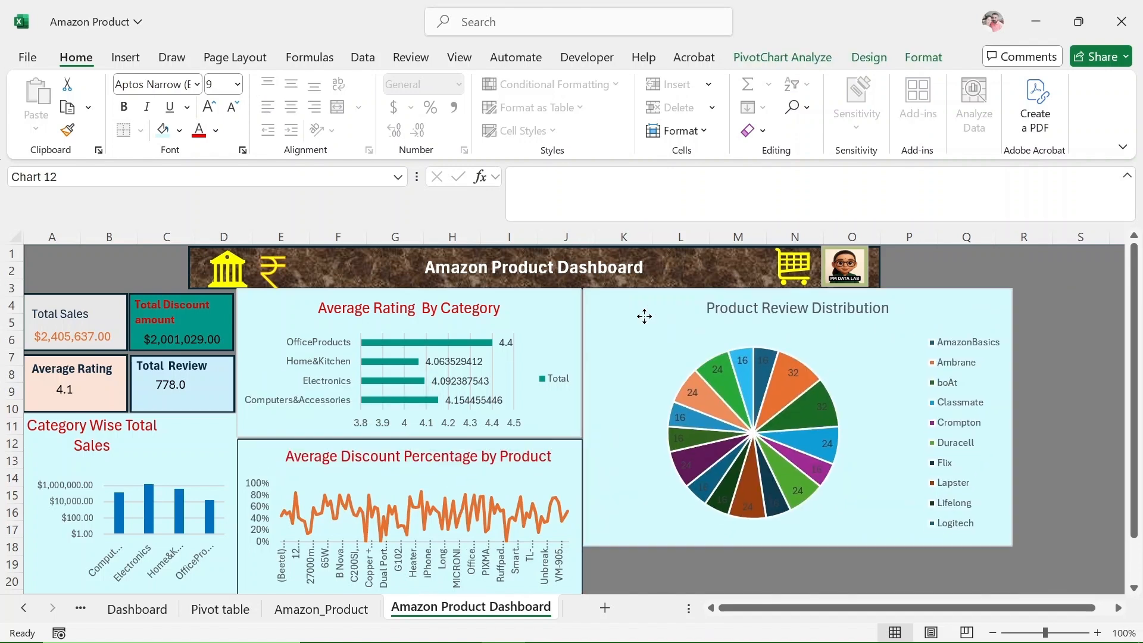
drag(1012, 546, 849, 564)
mouse_move(716, 563)
mouse_down()
mouse_move(718, 533)
mouse_move(718, 546)
mouse_up()
scroll(956, 466, up, 1)
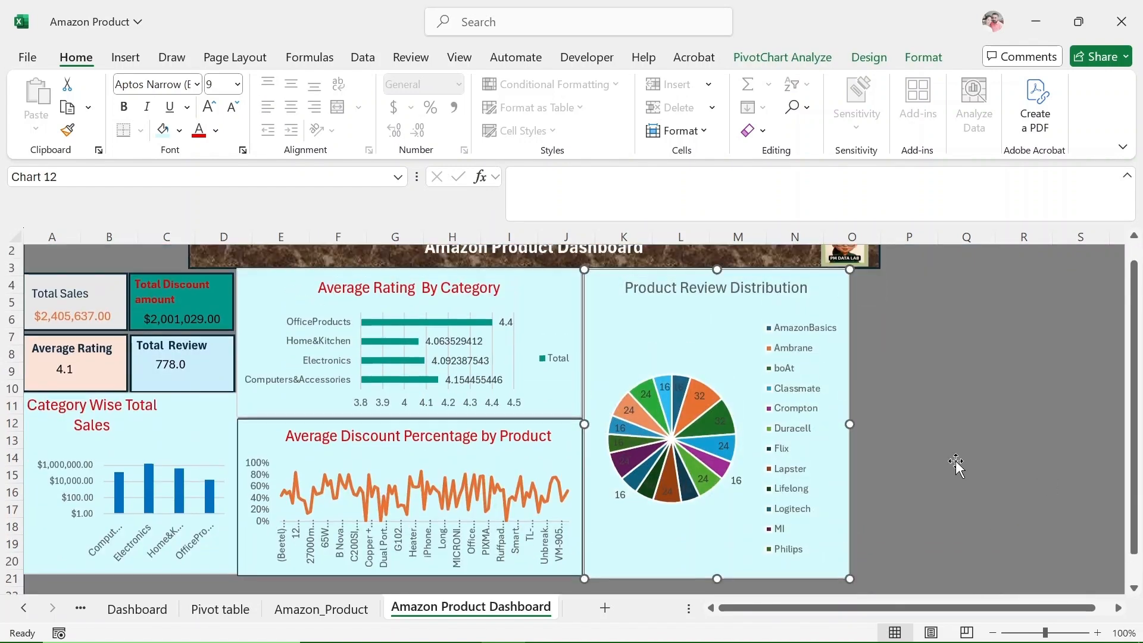
Move the Product Review Distribution chart to start at column P, adjust its width, and color its title red.
drag(839, 306, 1012, 304)
drag(905, 607, 867, 606)
drag(870, 443, 921, 443)
drag(1100, 308, 1063, 311)
drag(1099, 445, 888, 435)
drag(943, 606, 869, 598)
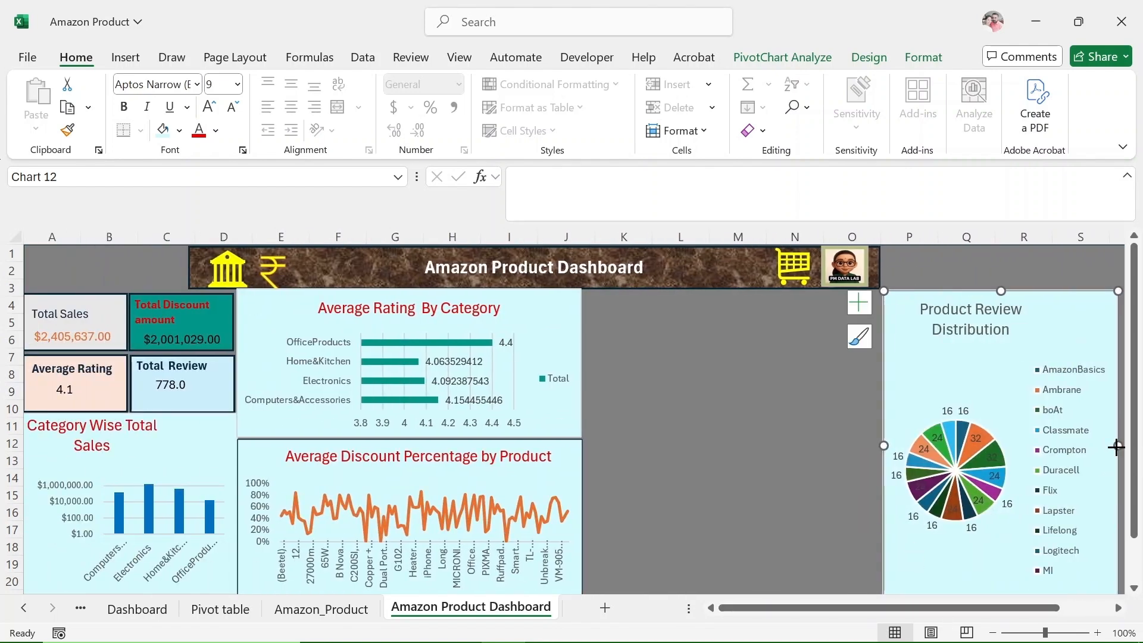
drag(1117, 446, 1012, 461)
drag(928, 607, 709, 606)
click(773, 422)
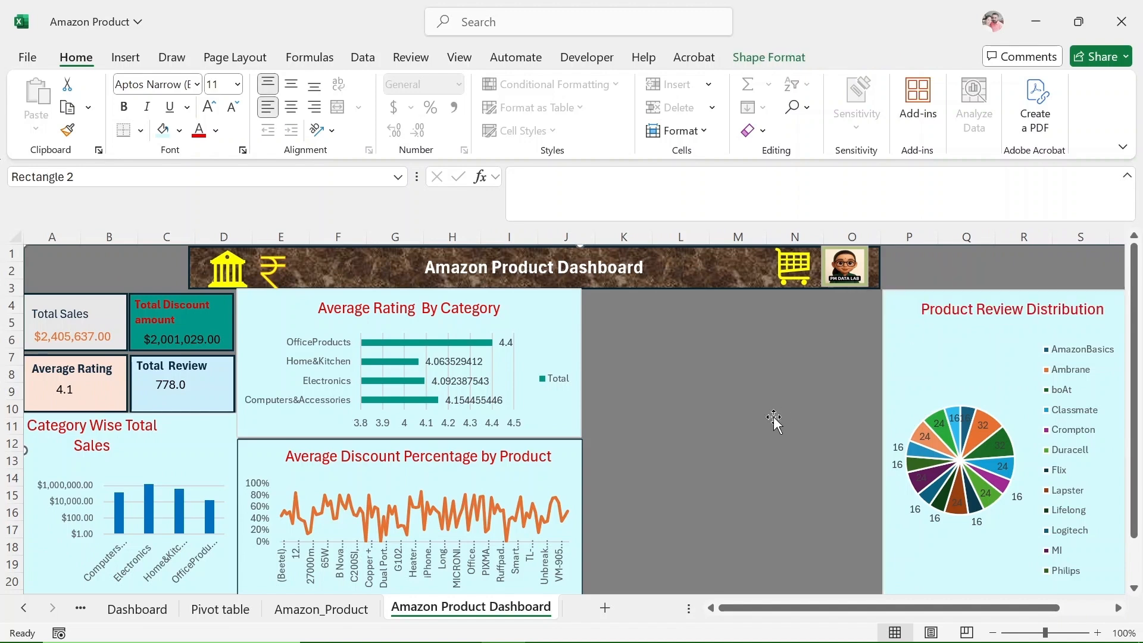
Insert Category, Sub category and Rating slicers for the category sales PivotTable on the Pivot table sheet.
click(220, 609)
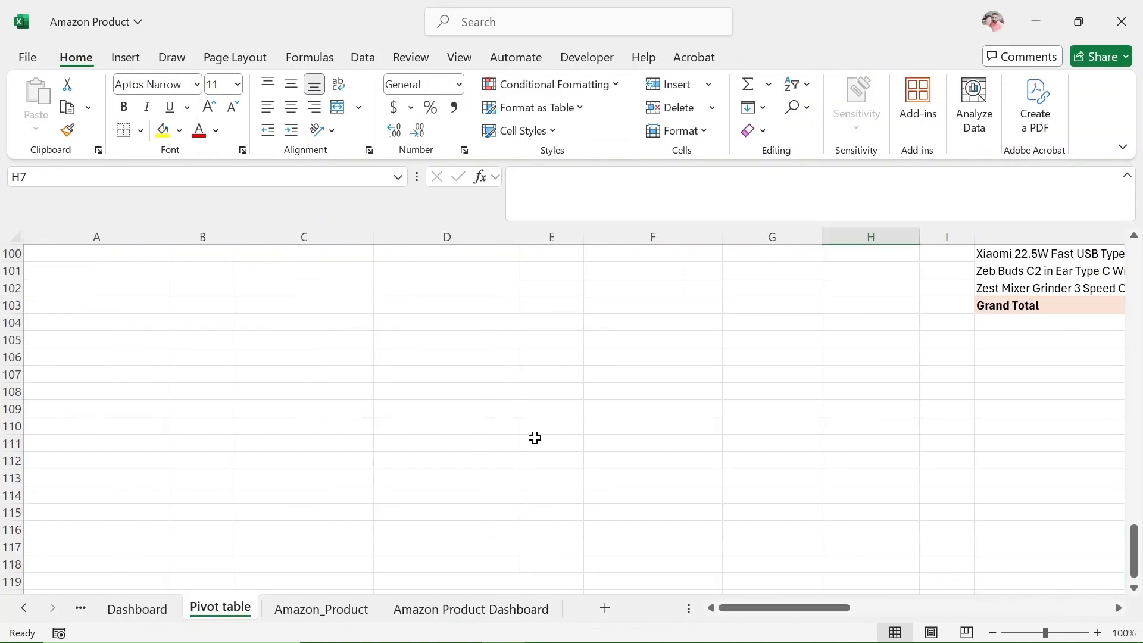
click(739, 59)
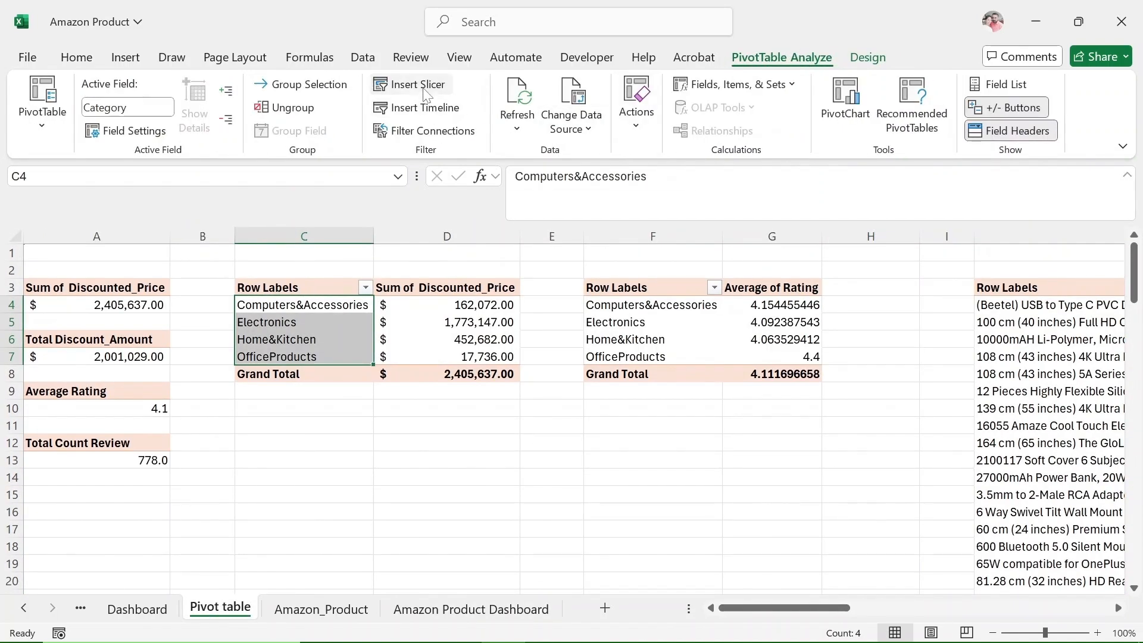
click(423, 89)
click(583, 574)
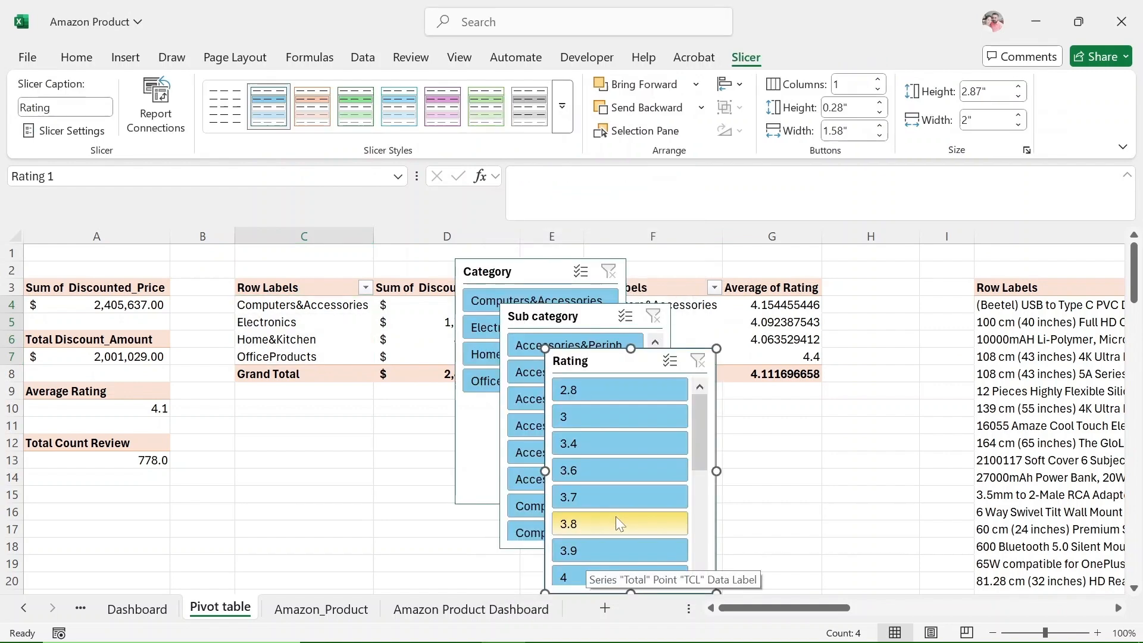
Spread the Category, Sub category and Rating slicers side by side below the PivotTables, shortening the Category slicer.
drag(594, 357, 844, 321)
drag(573, 316, 686, 321)
drag(529, 274, 370, 384)
drag(381, 367, 384, 434)
drag(375, 447, 326, 400)
drag(702, 320, 510, 408)
drag(868, 326, 694, 384)
Connect the Category slicer to all listed PivotTables.
click(330, 402)
click(164, 113)
scroll(558, 430, down, 4)
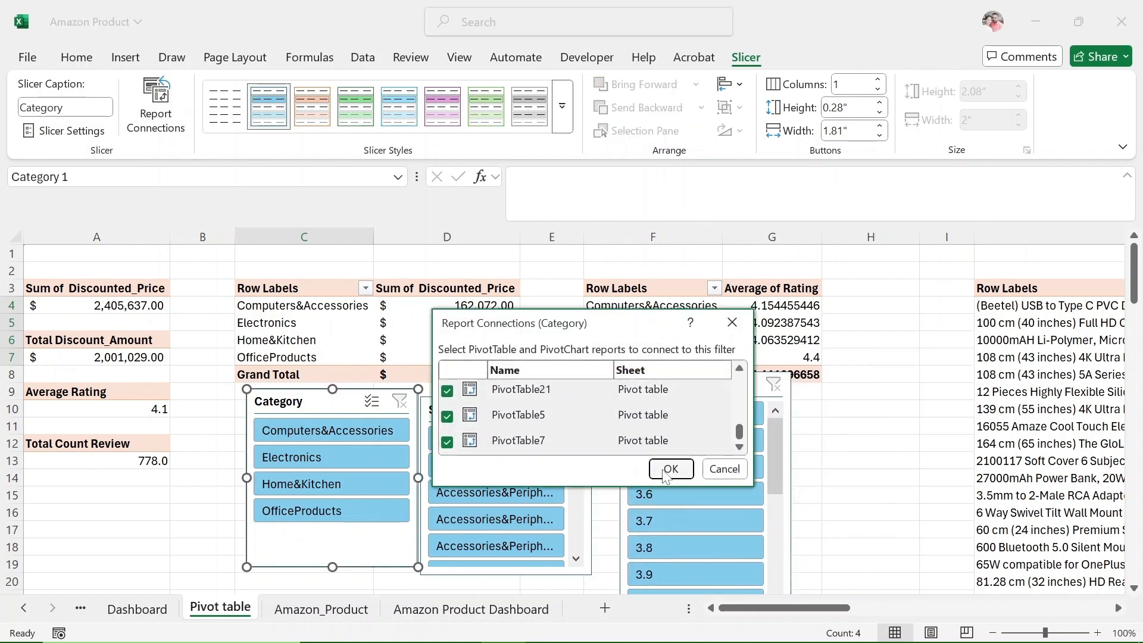
click(667, 469)
Connect the Sub category slicer to all listed PivotTables through its report connections.
click(498, 415)
click(155, 113)
click(447, 415)
scroll(452, 416, down, 2)
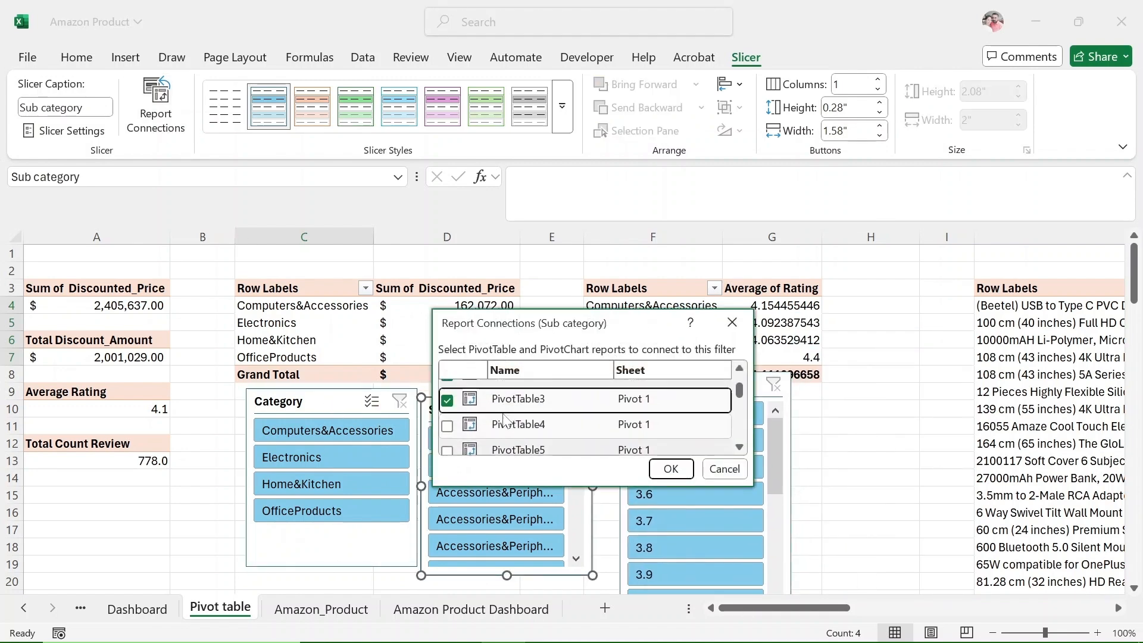
click(449, 410)
click(448, 434)
scroll(452, 429, down, 1)
click(449, 417)
click(449, 443)
scroll(559, 411, down, 1)
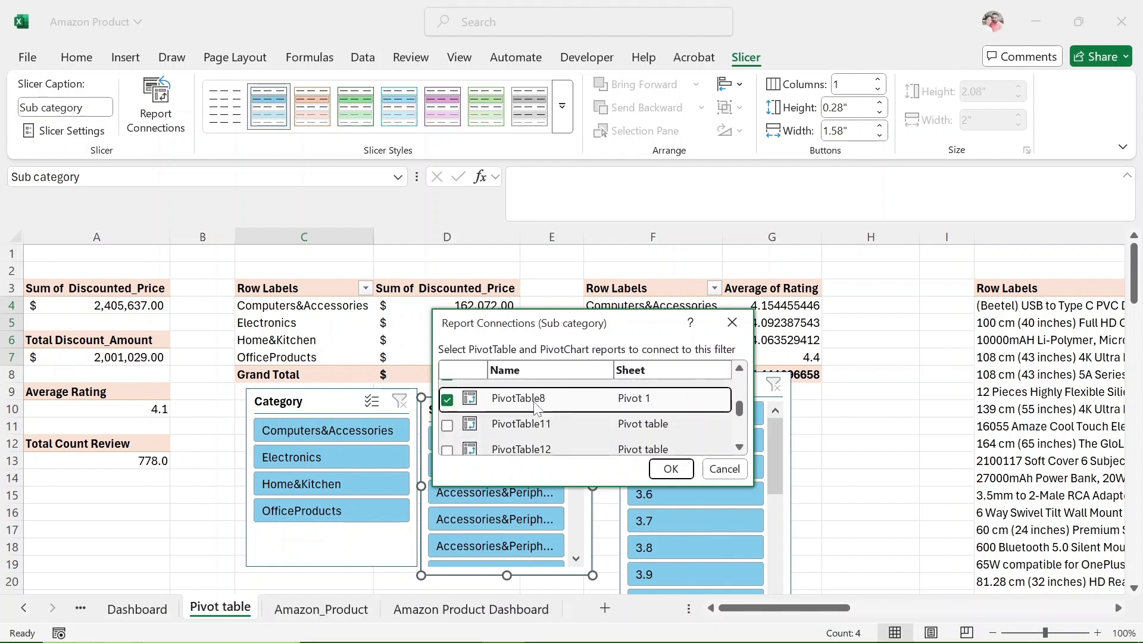
click(448, 425)
click(452, 450)
scroll(536, 426, down, 1)
click(448, 432)
scroll(593, 397, down, 1)
click(449, 415)
click(448, 442)
scroll(575, 424, down, 1)
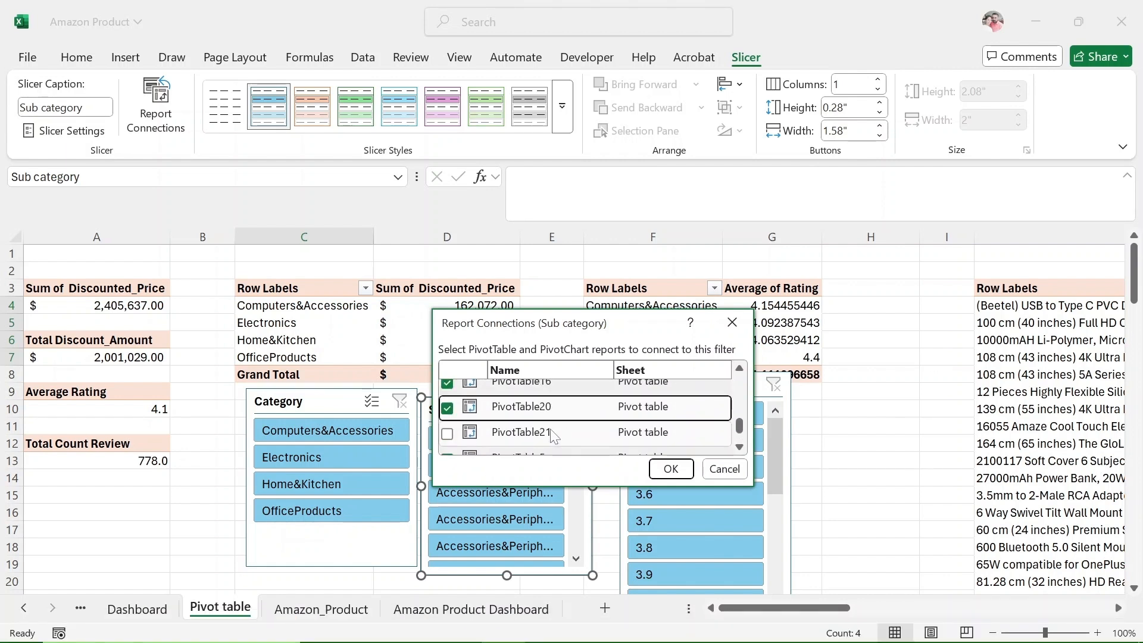
click(670, 468)
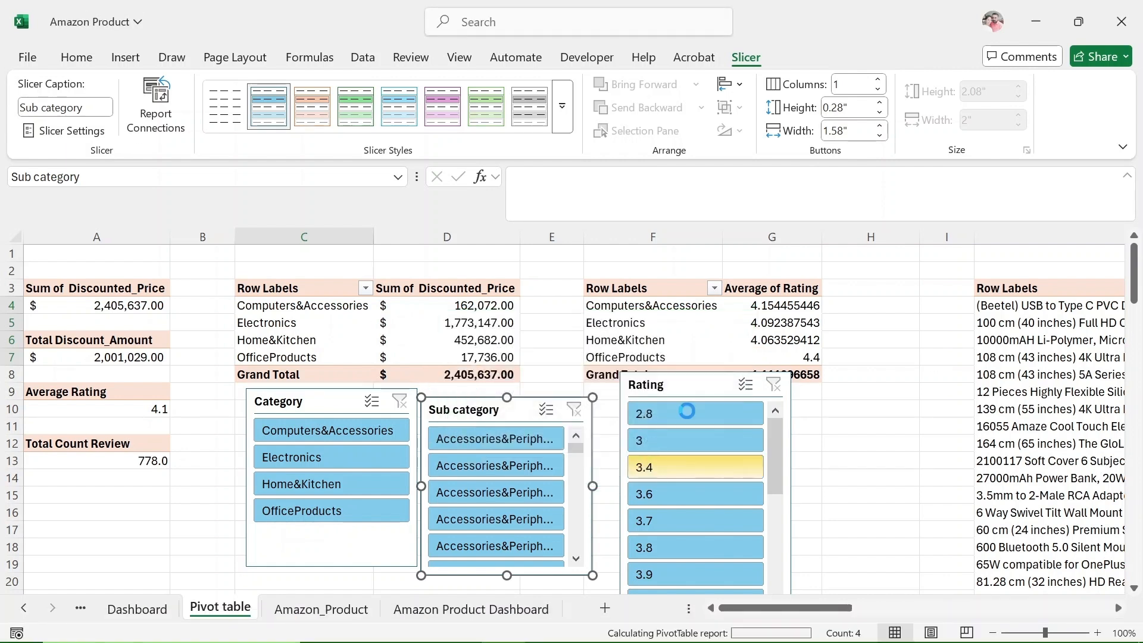
Connect the Rating slicer to all listed PivotTables.
click(684, 384)
click(156, 113)
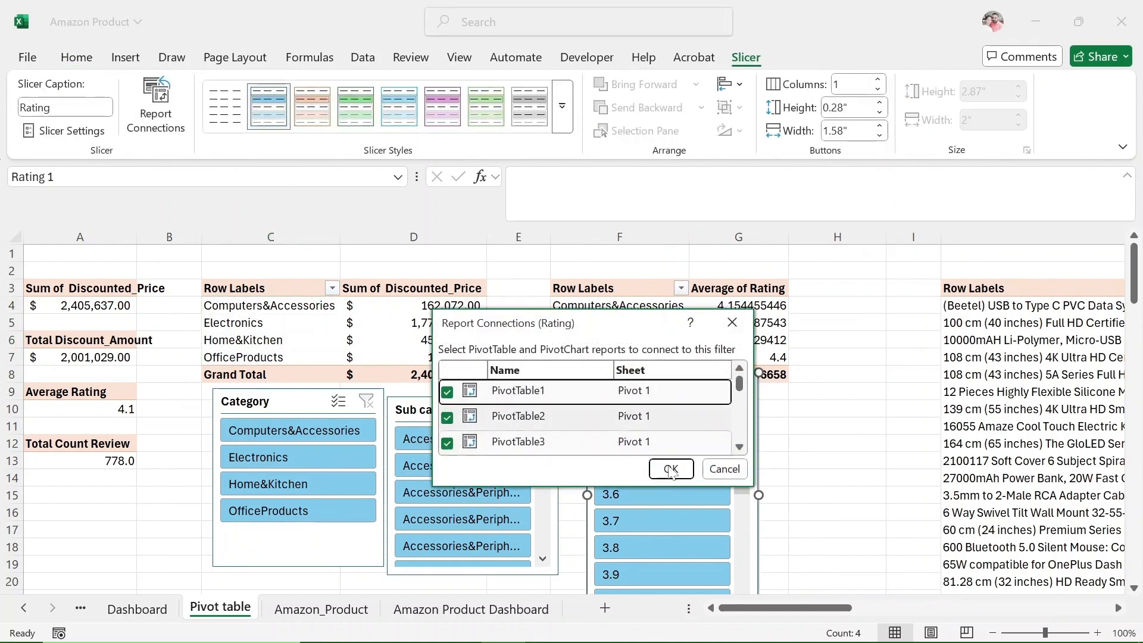
click(670, 468)
Move the Category slicer to the Amazon Product Dashboard sheet and fit it at the top of the gap in columns K to O.
key(ctrl+x)
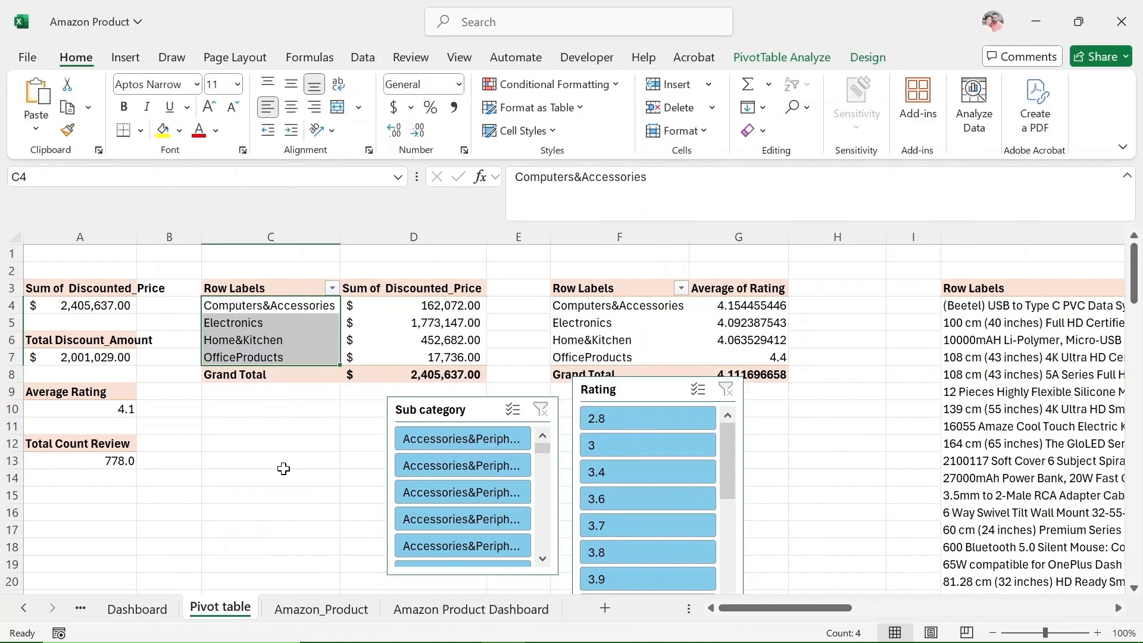
click(470, 608)
key(ctrl+v)
drag(62, 256, 622, 304)
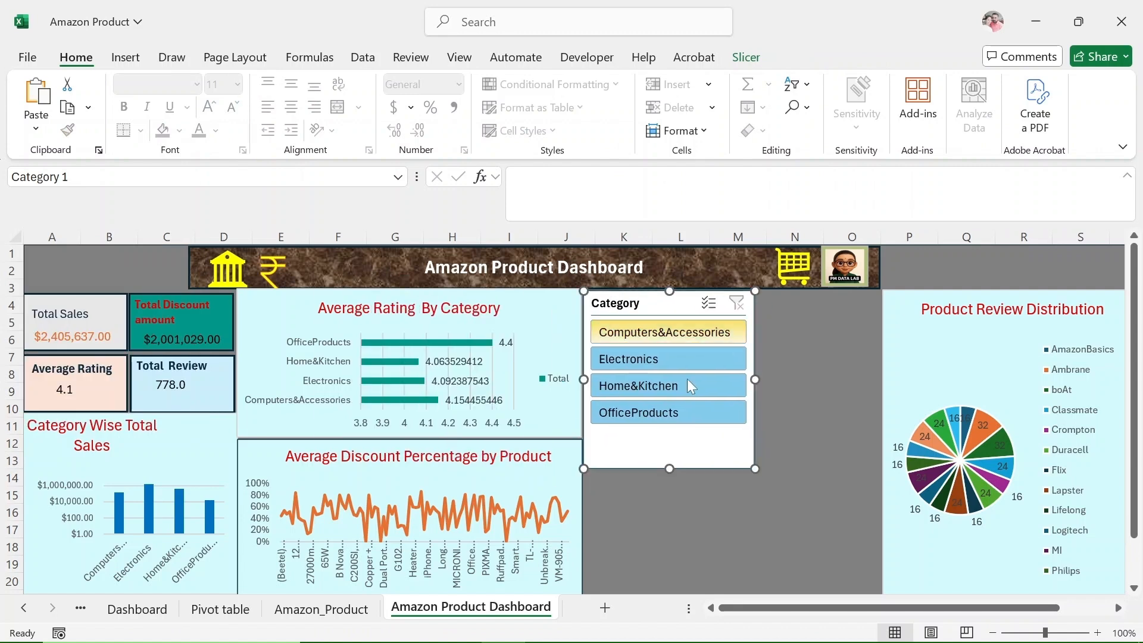
drag(754, 472, 883, 384)
Move the Sub category slicer to the Amazon Product Dashboard sheet, fitting it below the Category slicer at matching width.
click(199, 618)
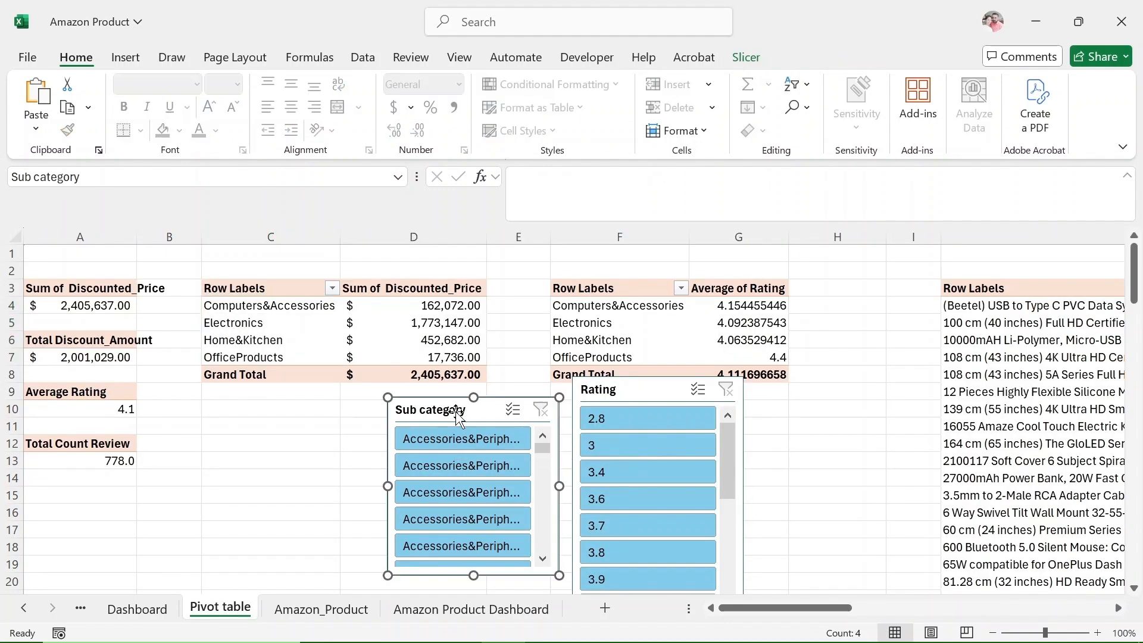
click(470, 607)
key(ctrl+v)
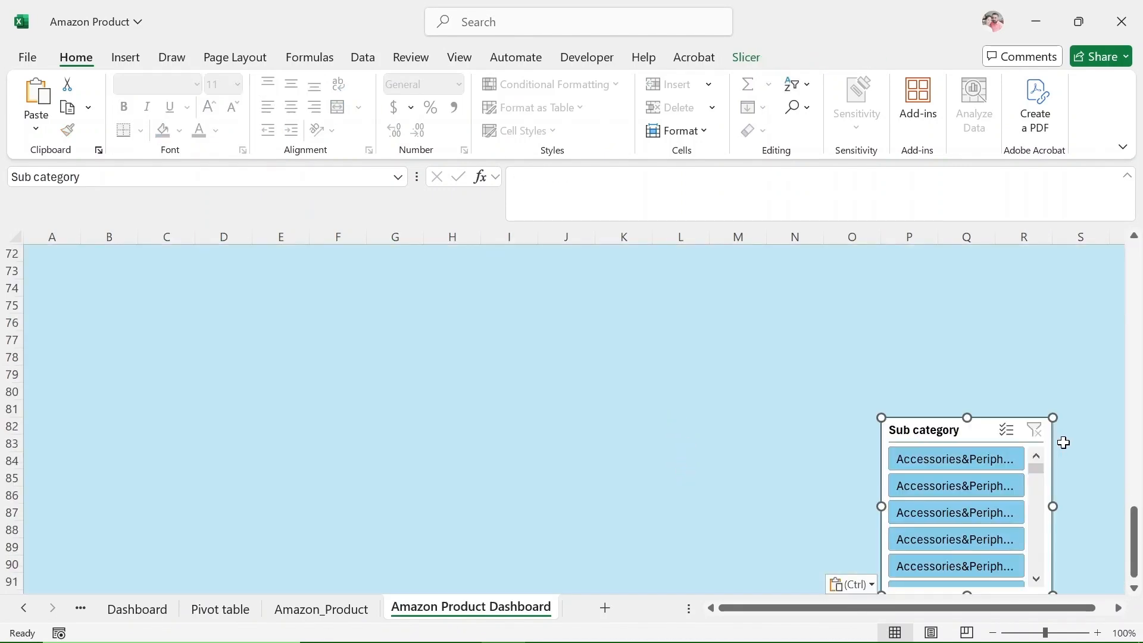
key(ctrl+x)
scroll(663, 408, up, 20)
click(700, 426)
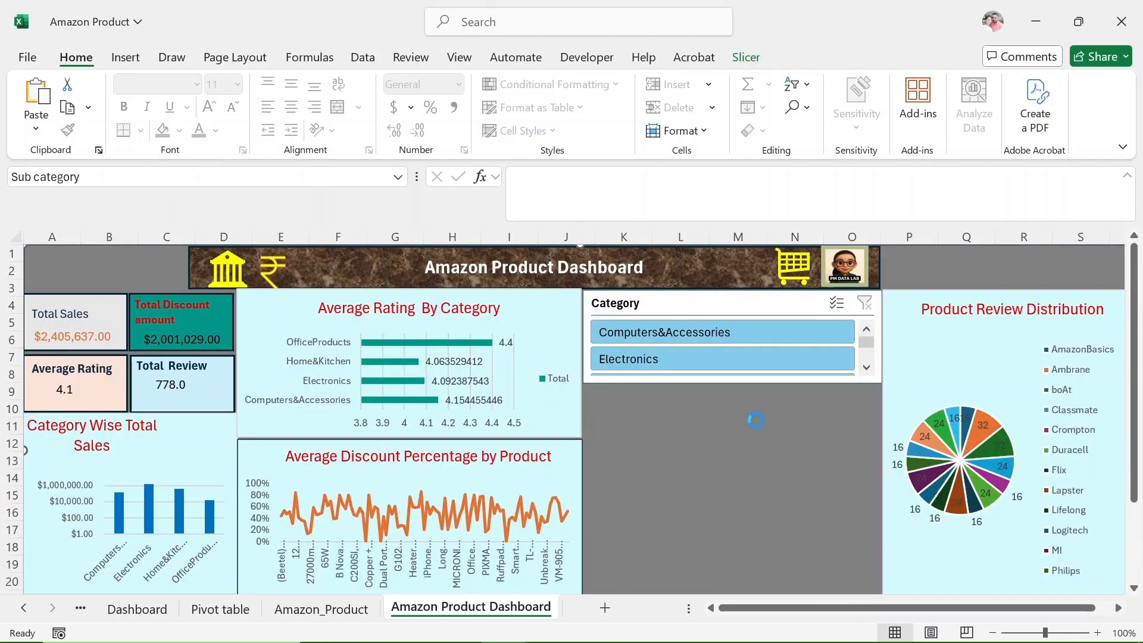
drag(68, 263, 626, 400)
drag(753, 472, 881, 452)
drag(731, 561, 739, 464)
click(733, 513)
Move the Rating slicer to the Amazon Product Dashboard sheet, fitting it below the Sub category slicer at matching width.
click(220, 609)
click(657, 391)
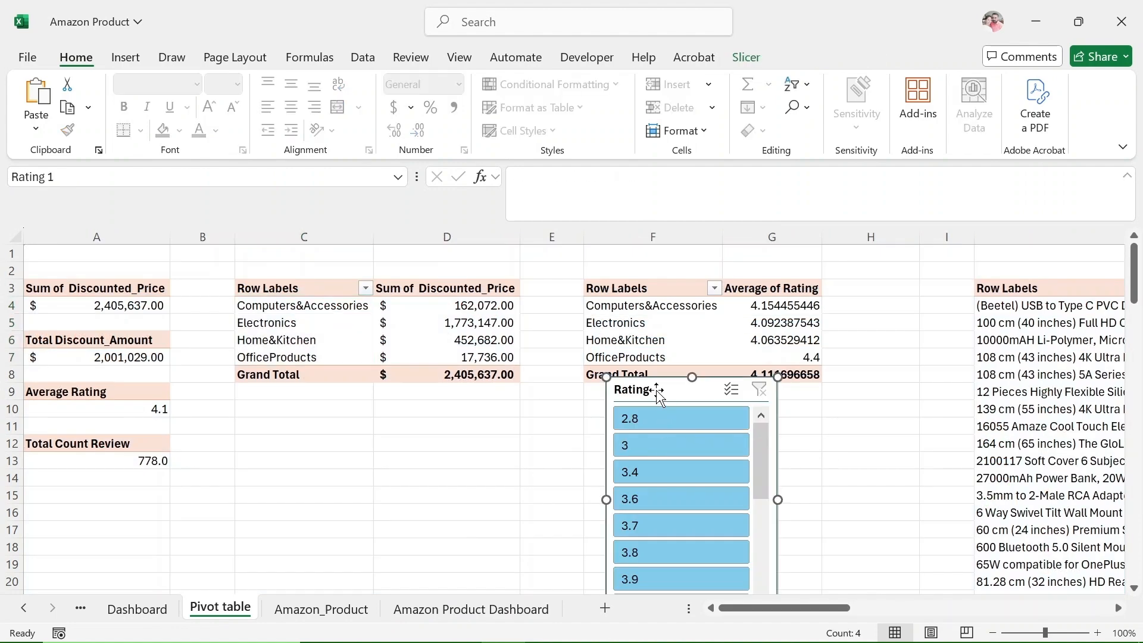
key(ctrl+x)
click(471, 609)
key(ctrl+v)
drag(68, 263, 619, 432)
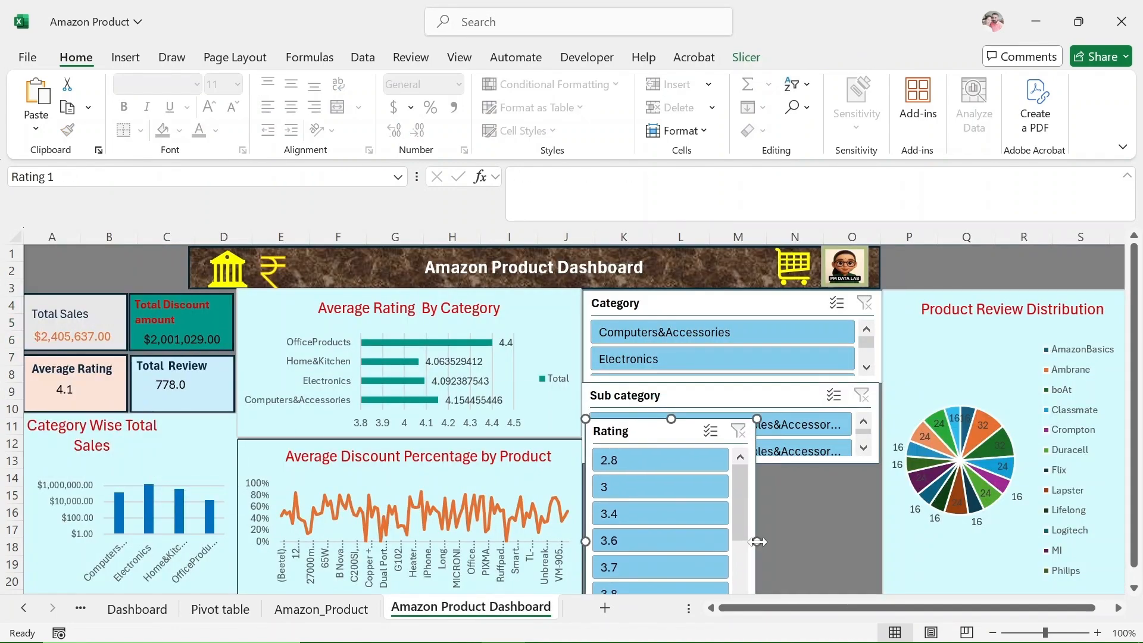
drag(757, 541, 872, 530)
drag(743, 444, 671, 508)
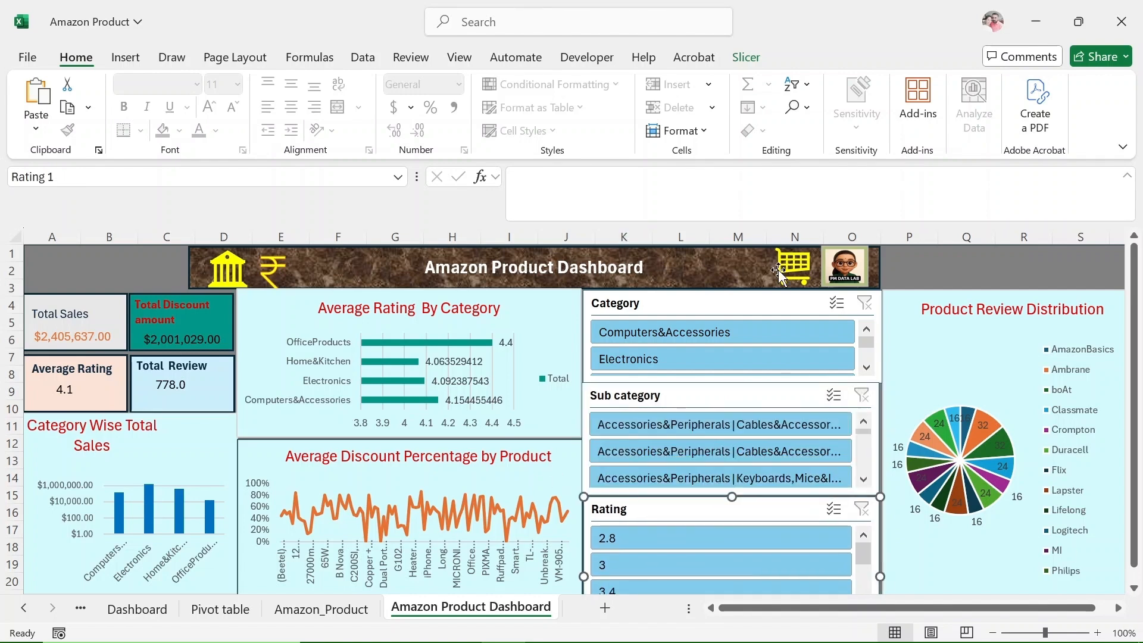
Apply the purple slicer style to the Category slicer.
click(746, 56)
click(441, 106)
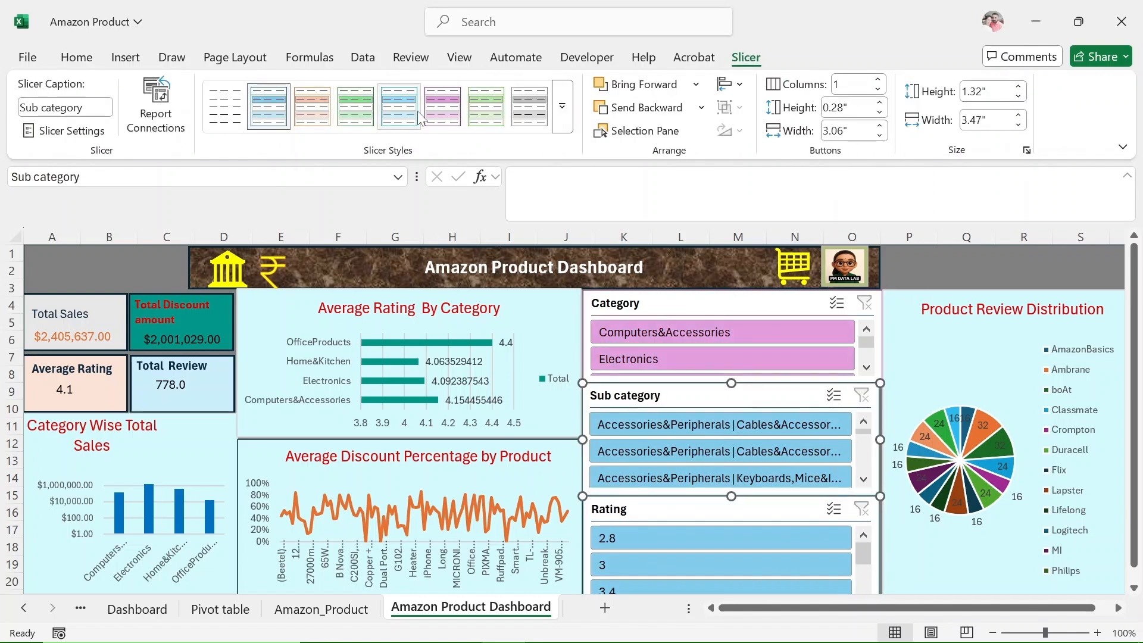
Apply the orange slicer style to the Rating, Category and Sub category slicers so all three match.
click(442, 114)
click(313, 106)
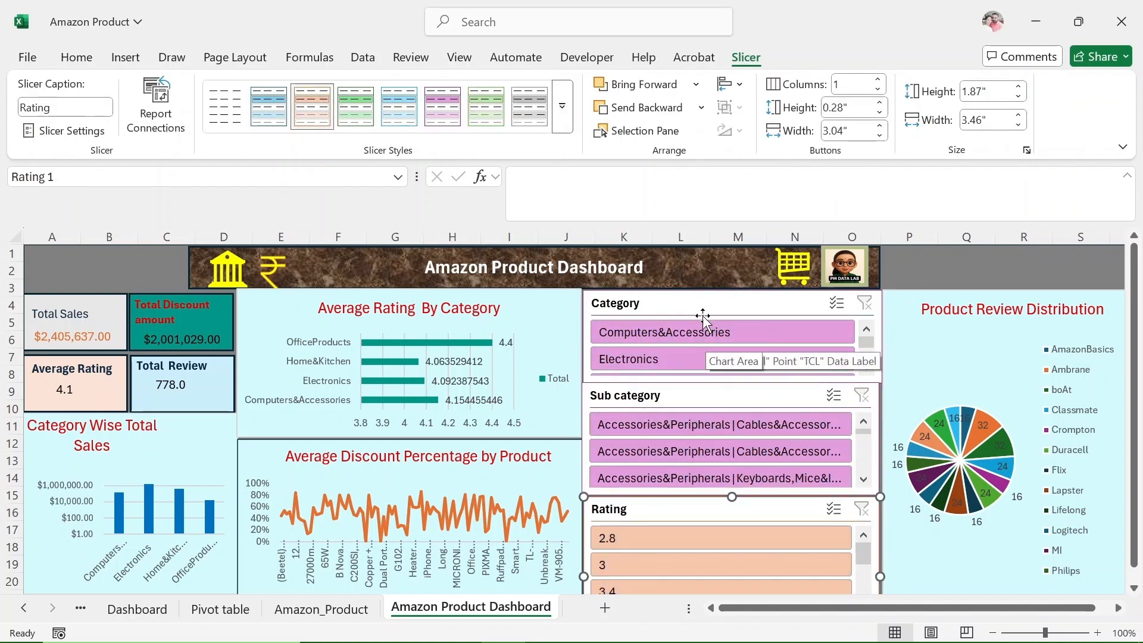
click(307, 120)
click(714, 397)
click(313, 110)
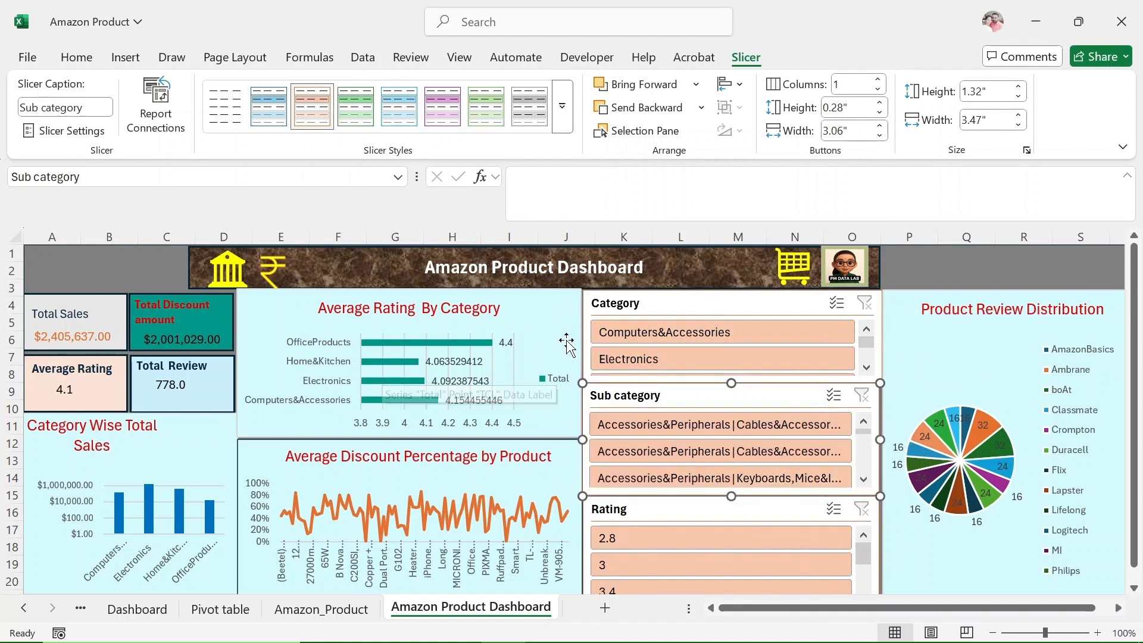
Test the Category slicer by filtering the dashboard to Computers&Accessories and to Electronics, and clear the filter.
click(714, 332)
click(714, 359)
click(864, 303)
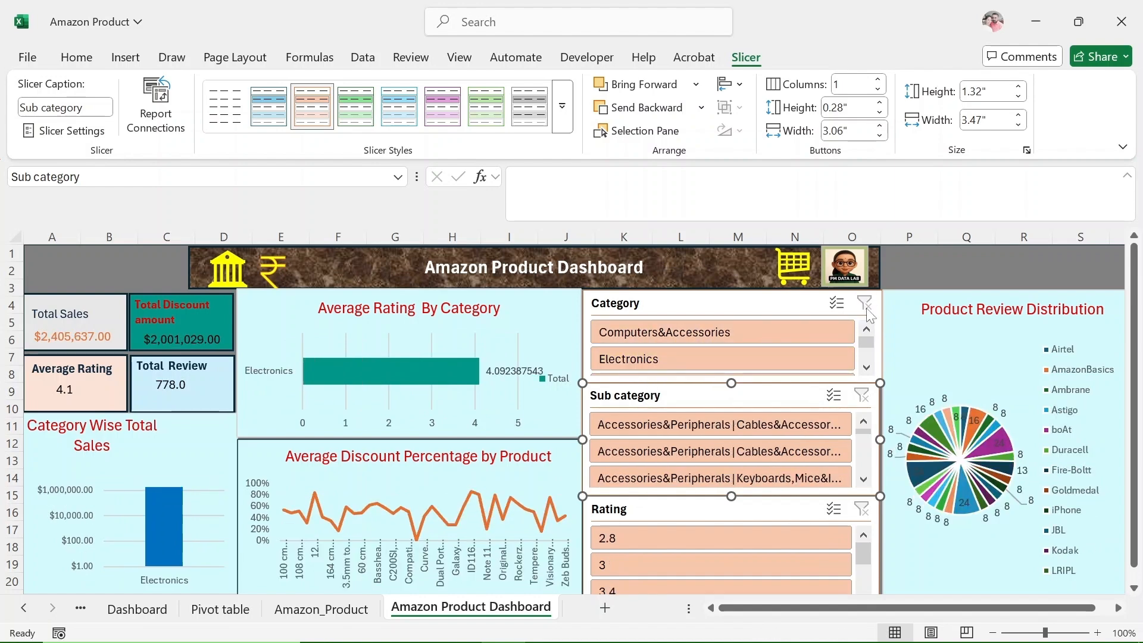
Test combined filtering with an Accessories&Peripherals cables sub category and a rating of 3, and clear both filters.
click(658, 451)
click(654, 548)
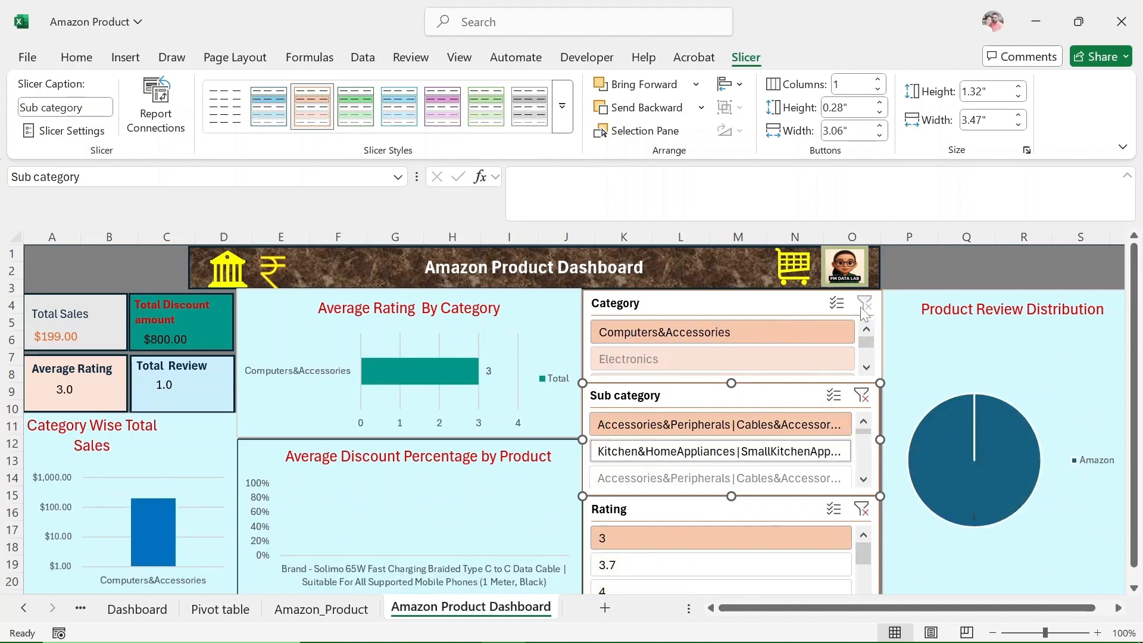
click(863, 512)
Test the Rating slicer by filtering the dashboard to ratings 3 and 2.8, and clear the rating filter.
click(638, 562)
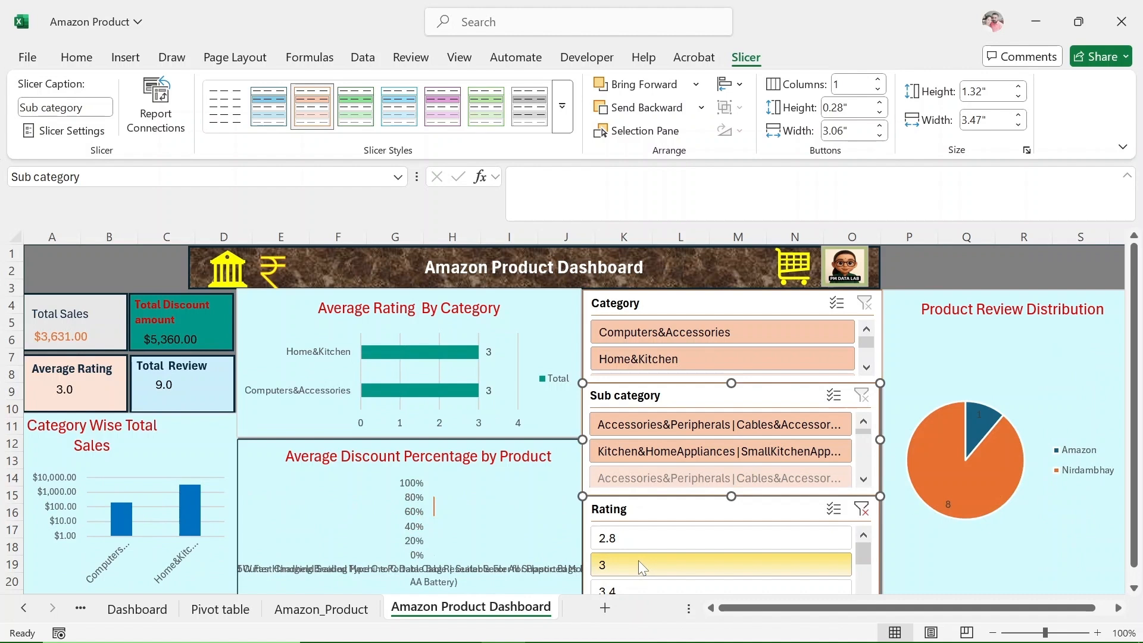
click(644, 539)
click(684, 564)
click(861, 508)
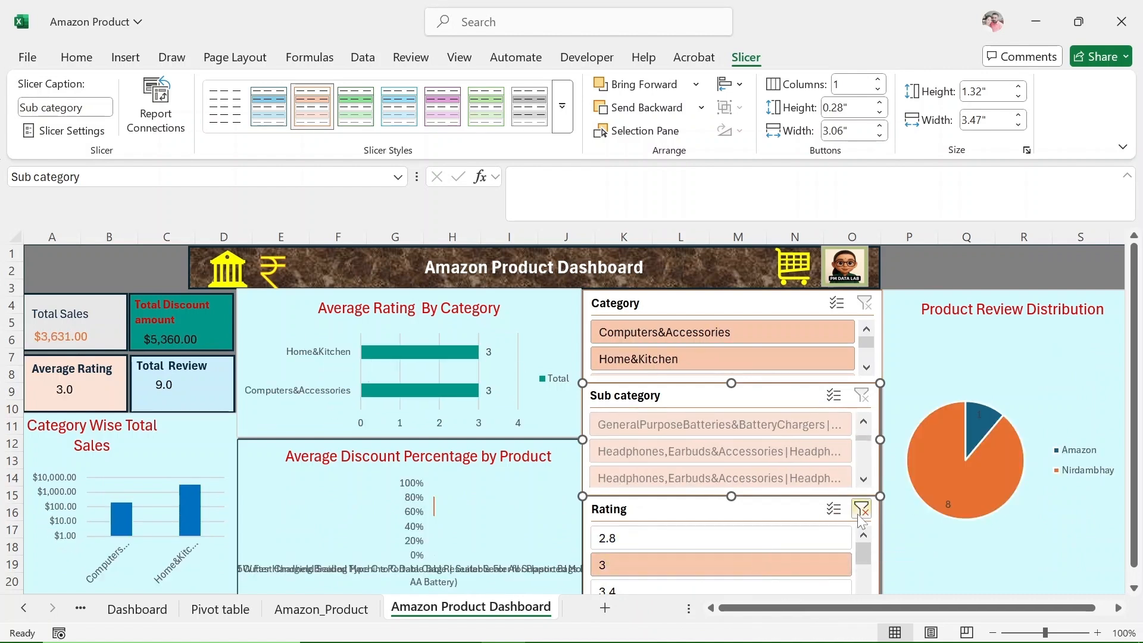
Filter the dashboard to the Electronics category to check the KPI cards and charts.
click(655, 363)
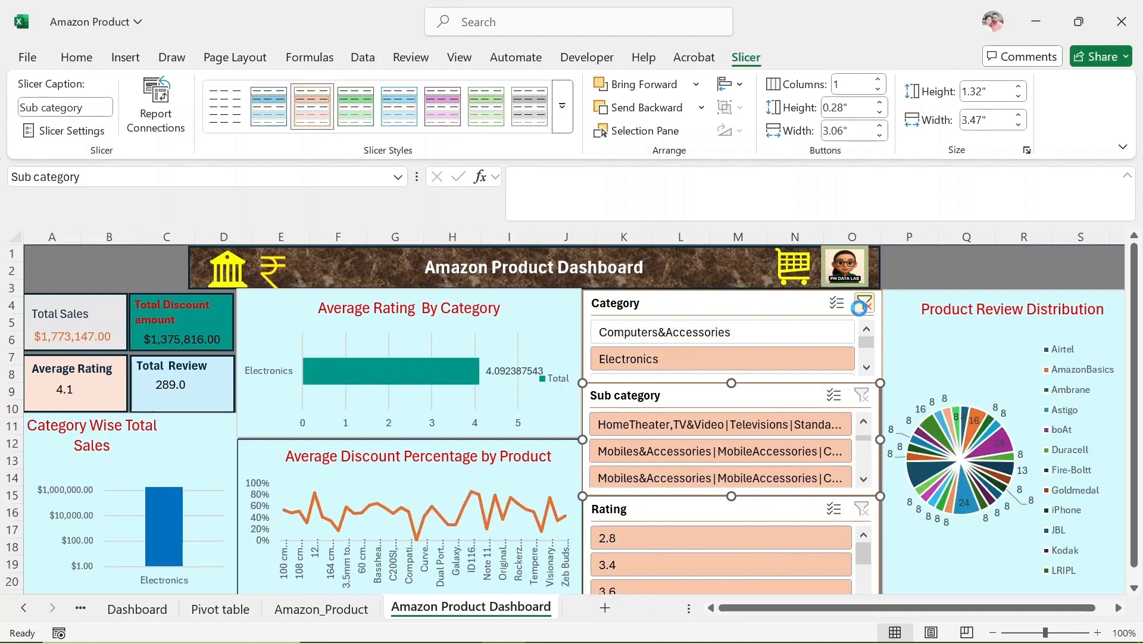